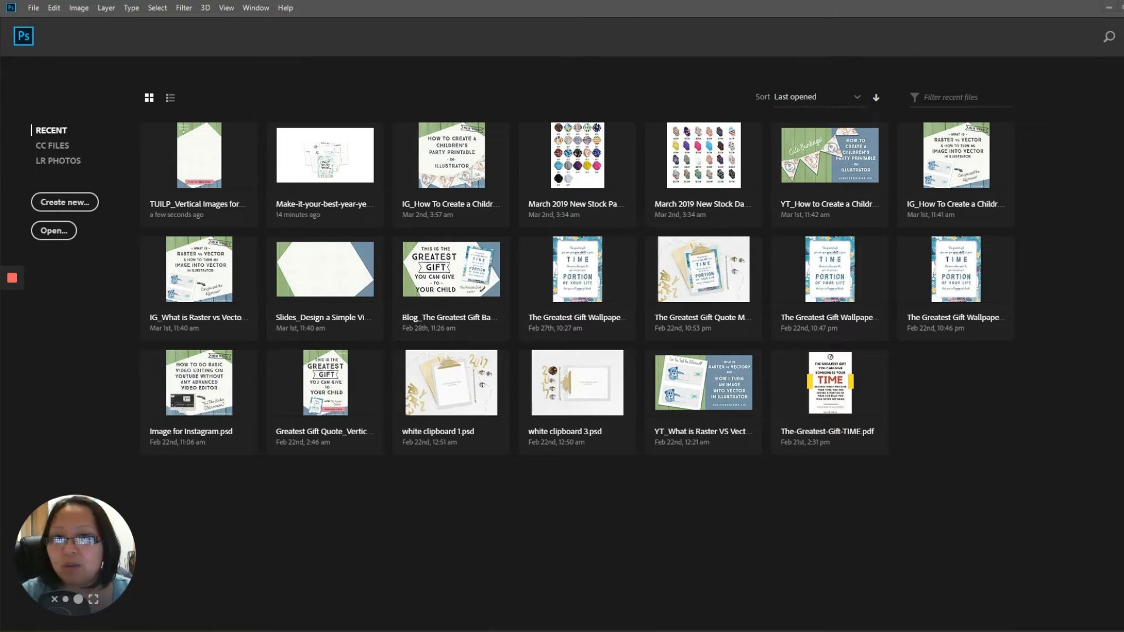
Step: Create a new print document from the A4 preset in landscape orientation at 300 pixels/inch
click(65, 202)
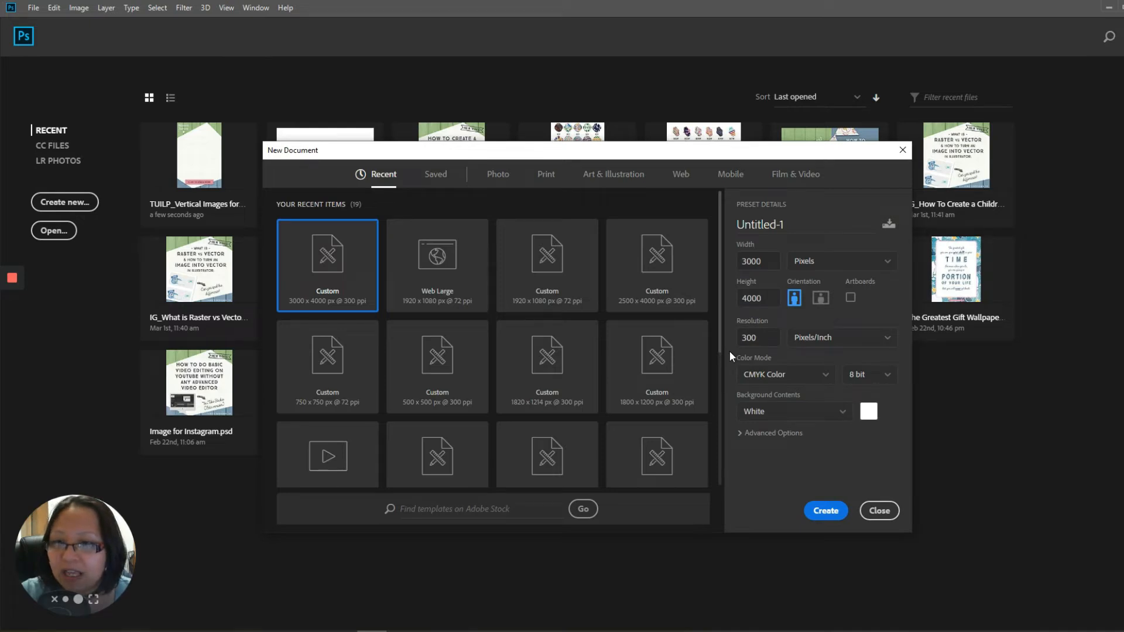
click(546, 174)
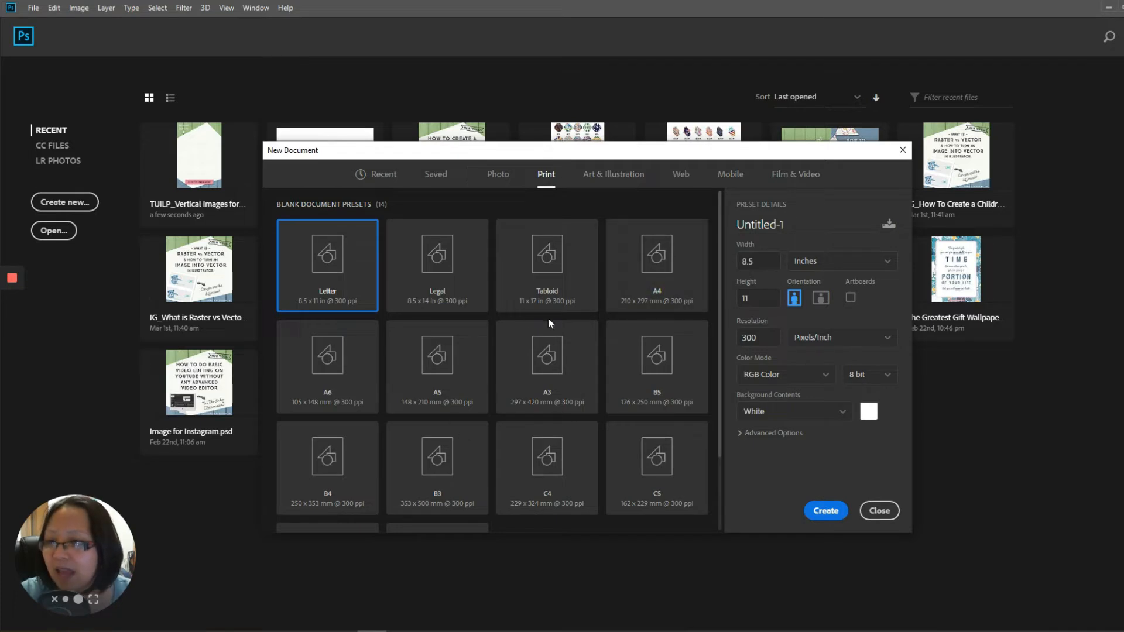
click(653, 262)
click(824, 300)
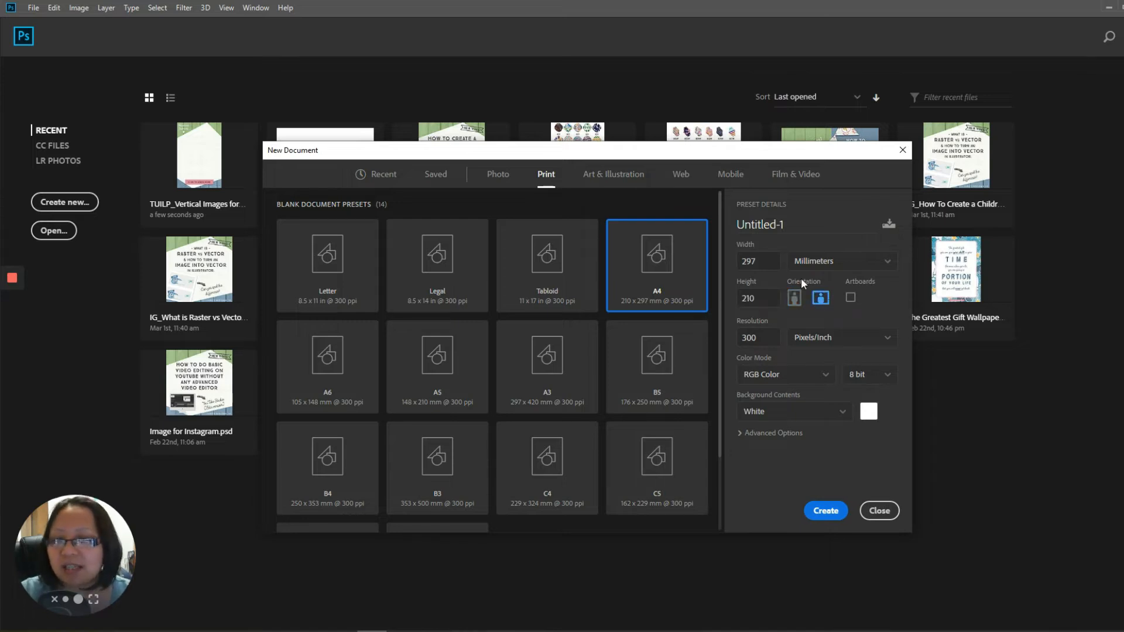
drag(743, 339, 742, 339)
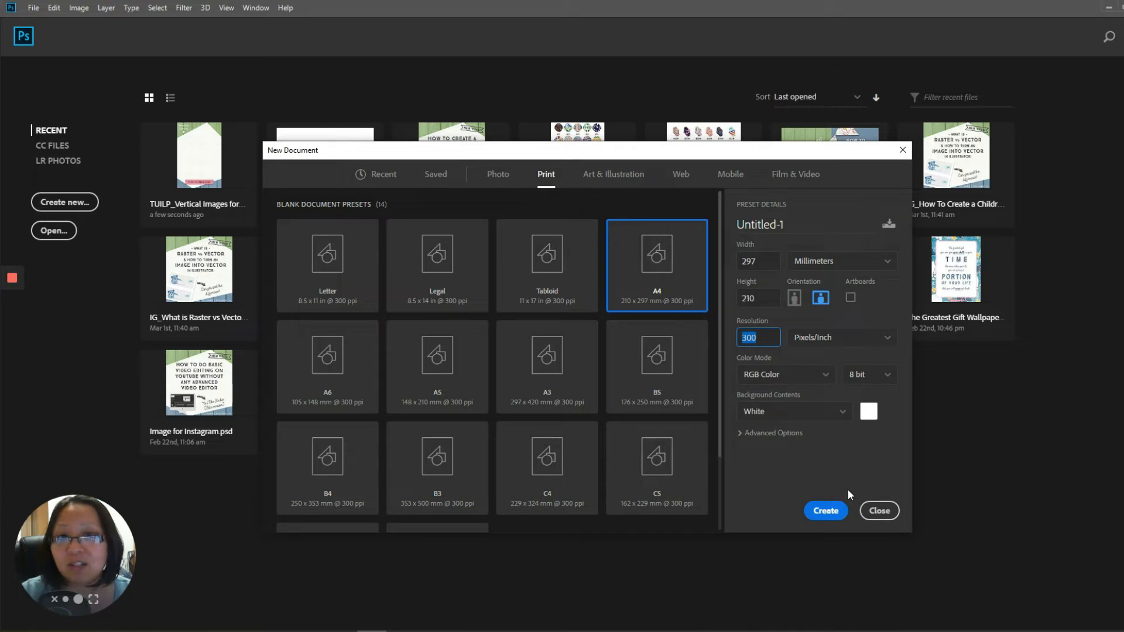
click(834, 517)
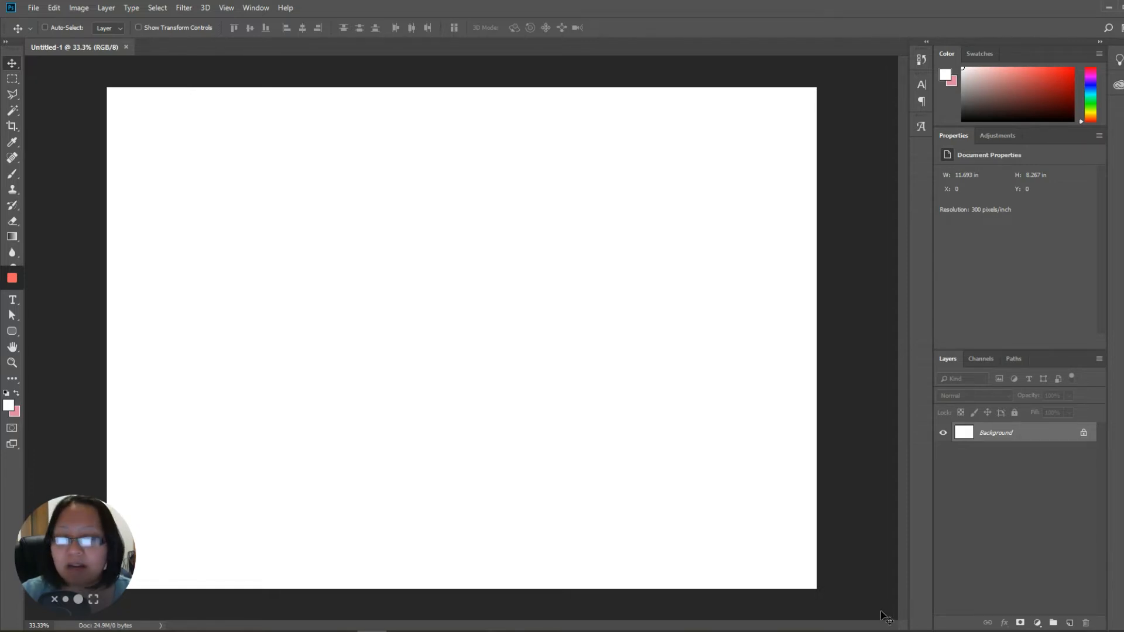
Step: Switch to the Photos viewer and examine the Be-your-own-beautiful_free-printables-library_pin.jpg image as a layout reference
mouse_move(640, 630)
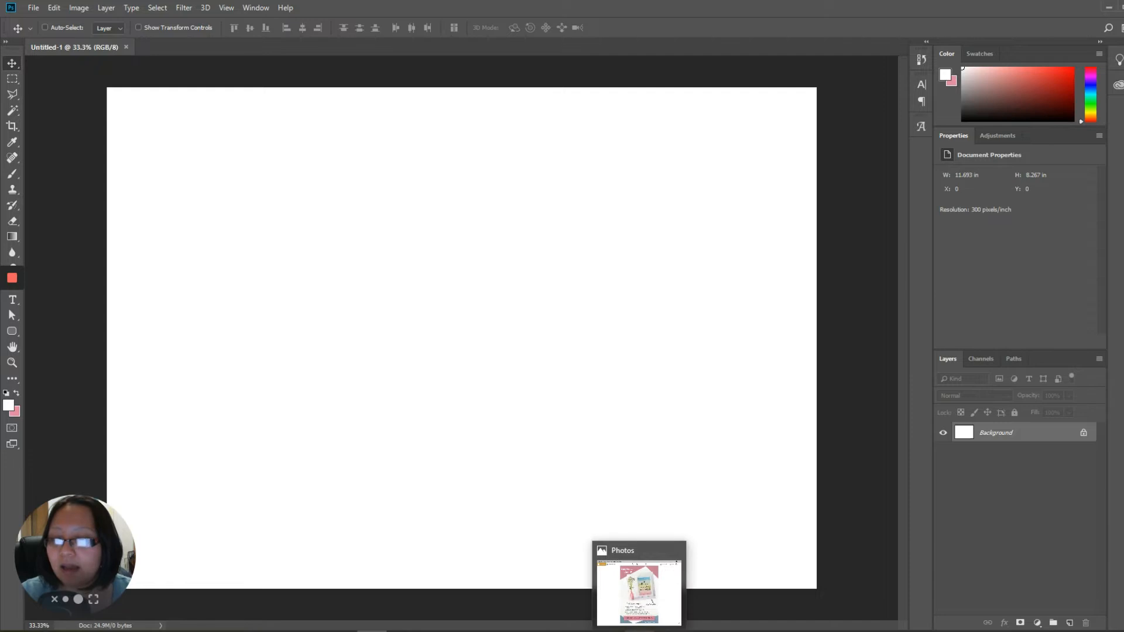
click(639, 630)
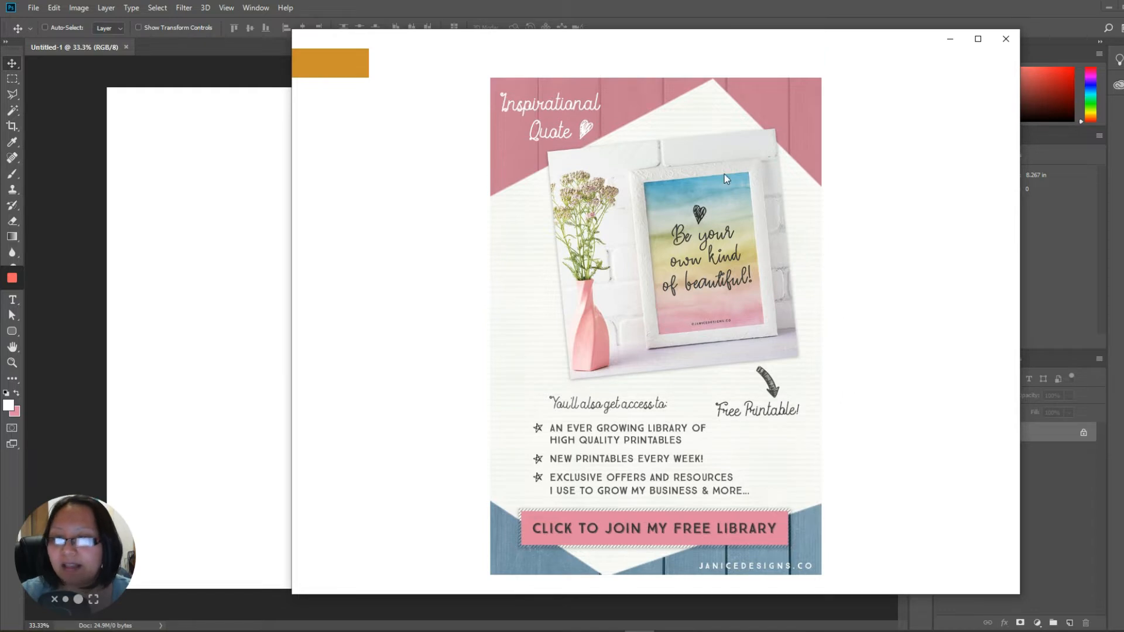
mouse_move(500, 65)
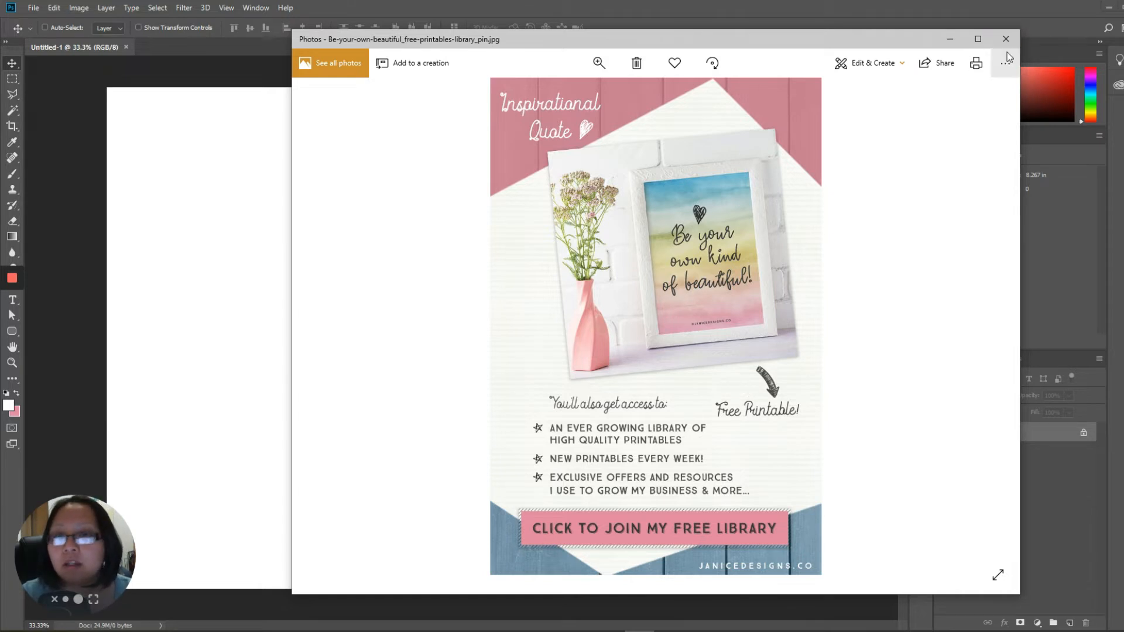
Step: Look through the MIYBYY Life Planner page images from the 2019 Product Images folder, then return to the blank document
click(134, 631)
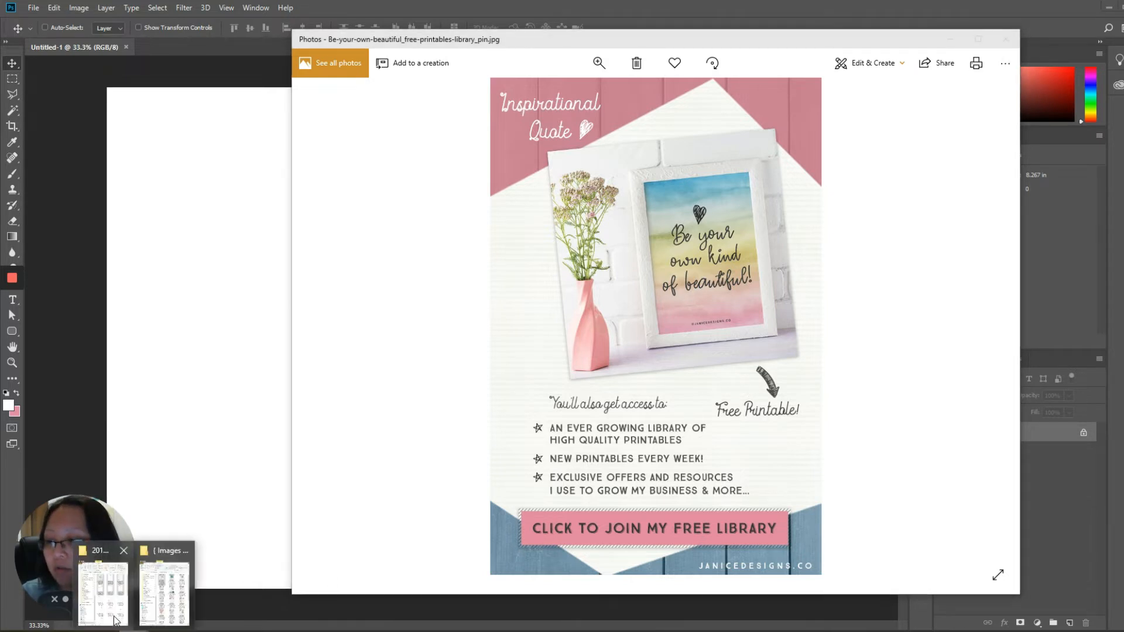
click(103, 589)
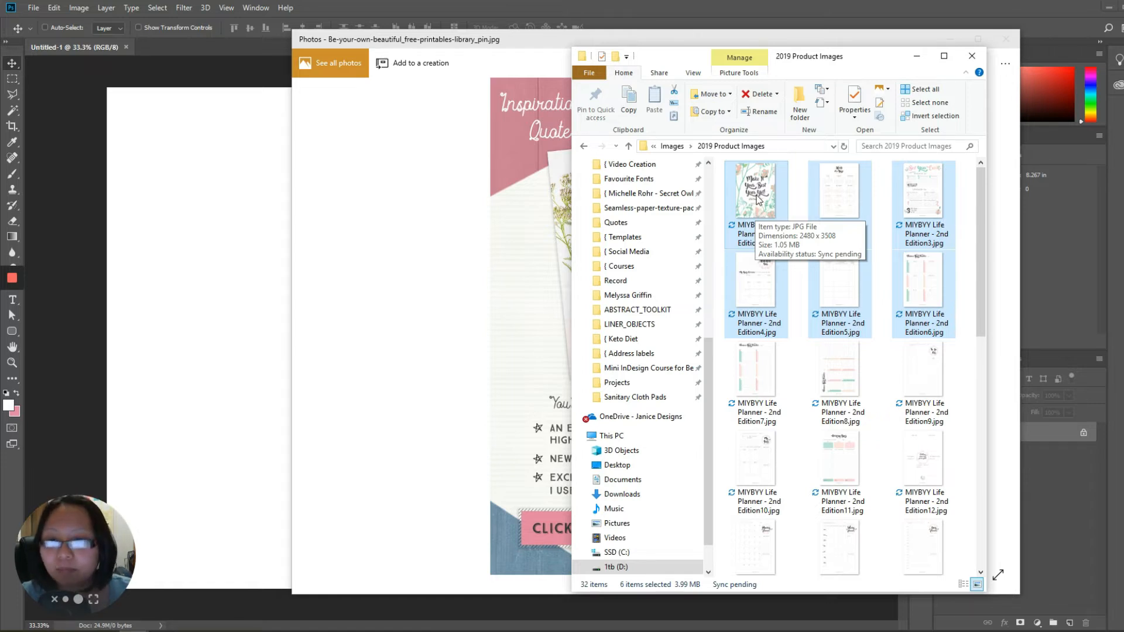
click(756, 202)
double_click(756, 199)
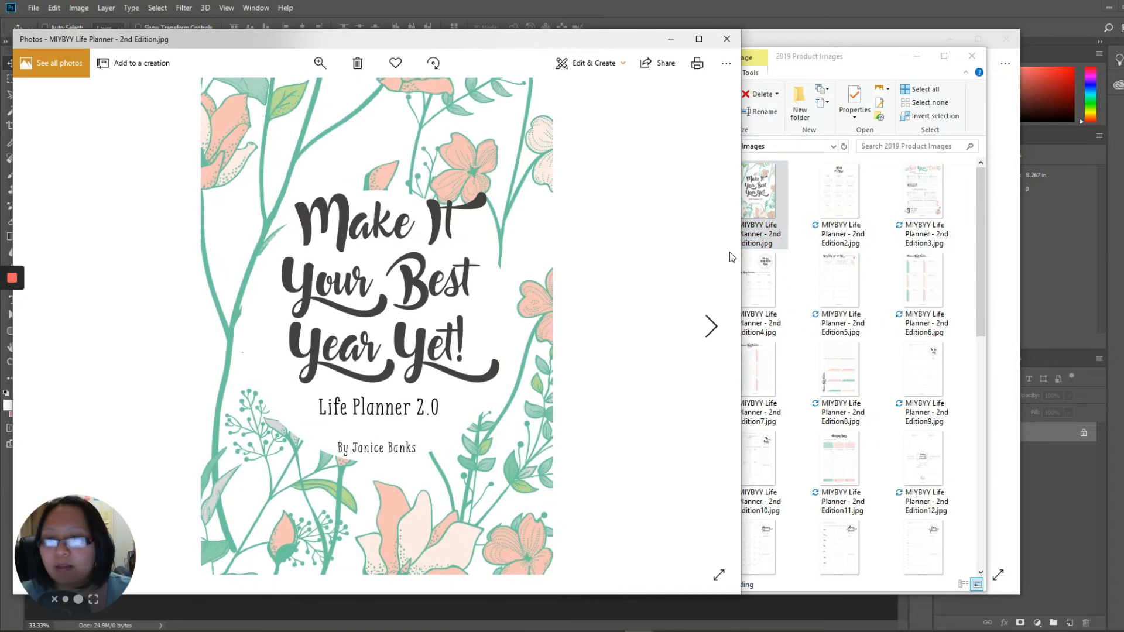
click(715, 327)
click(714, 326)
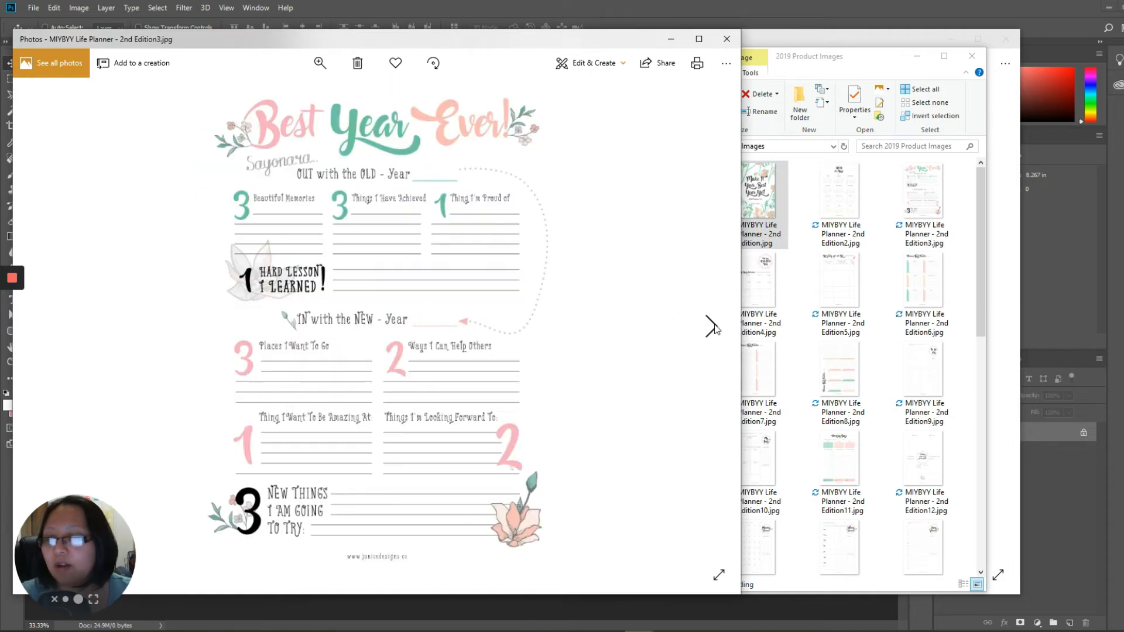
click(713, 326)
click(713, 327)
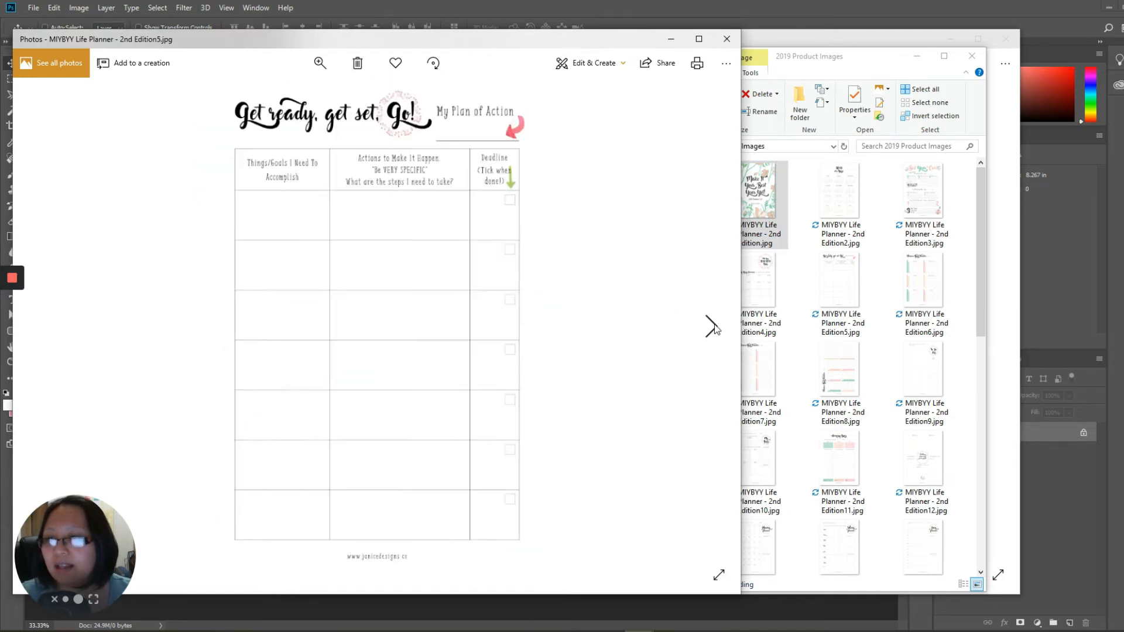
click(713, 327)
click(727, 39)
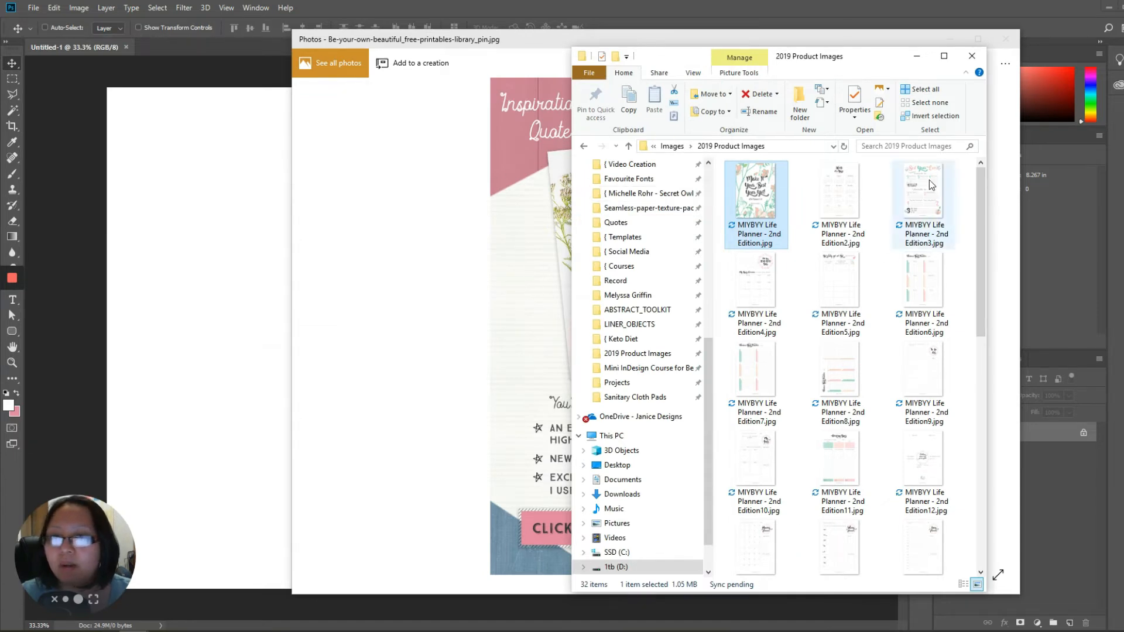
click(917, 56)
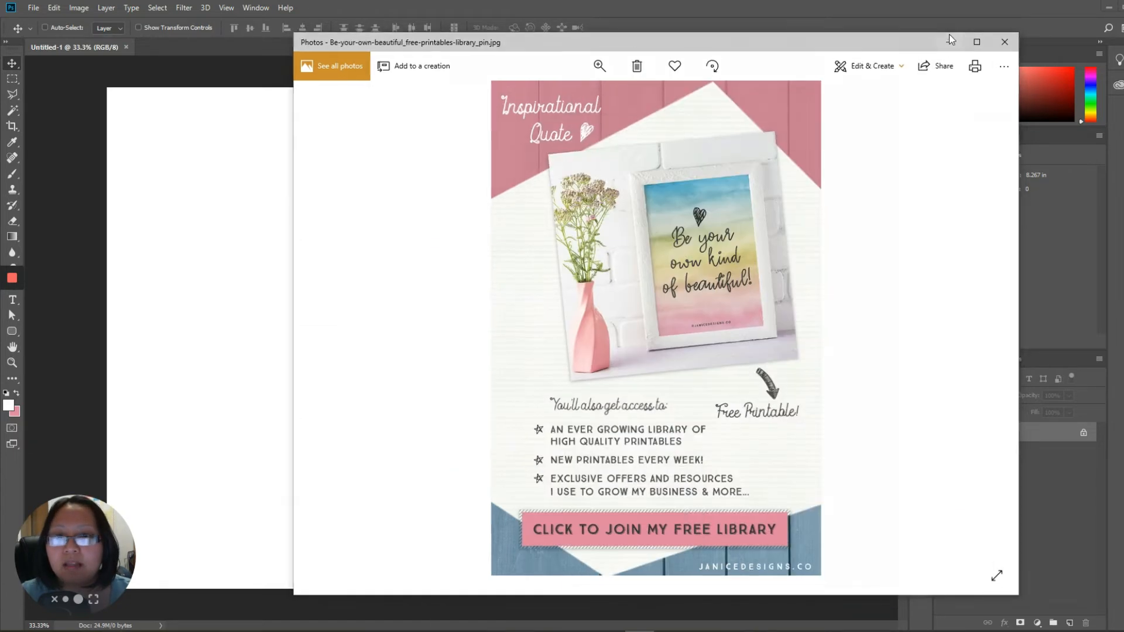
click(950, 35)
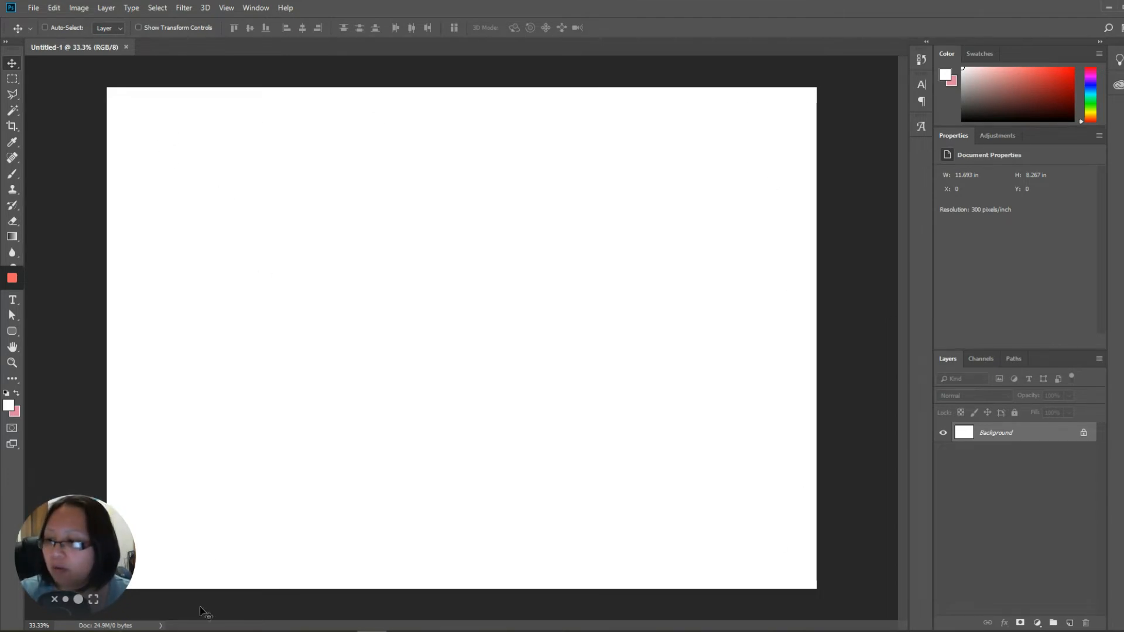
Step: Bring the 2019 Product Images folder back up and preview the planner's cover image
mouse_move(138, 631)
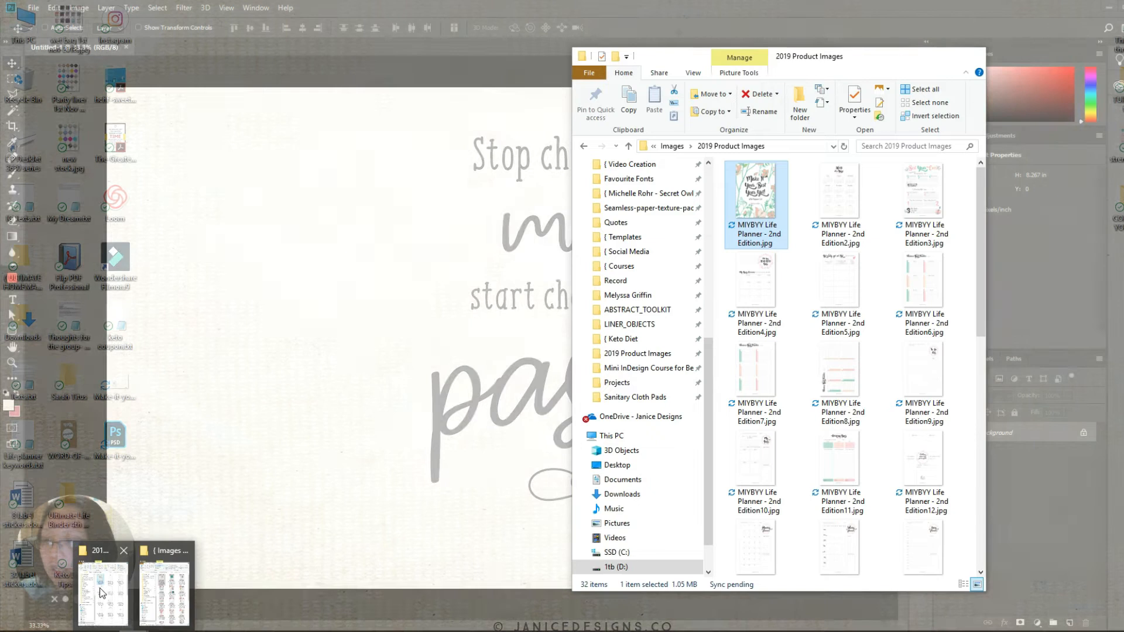
click(113, 592)
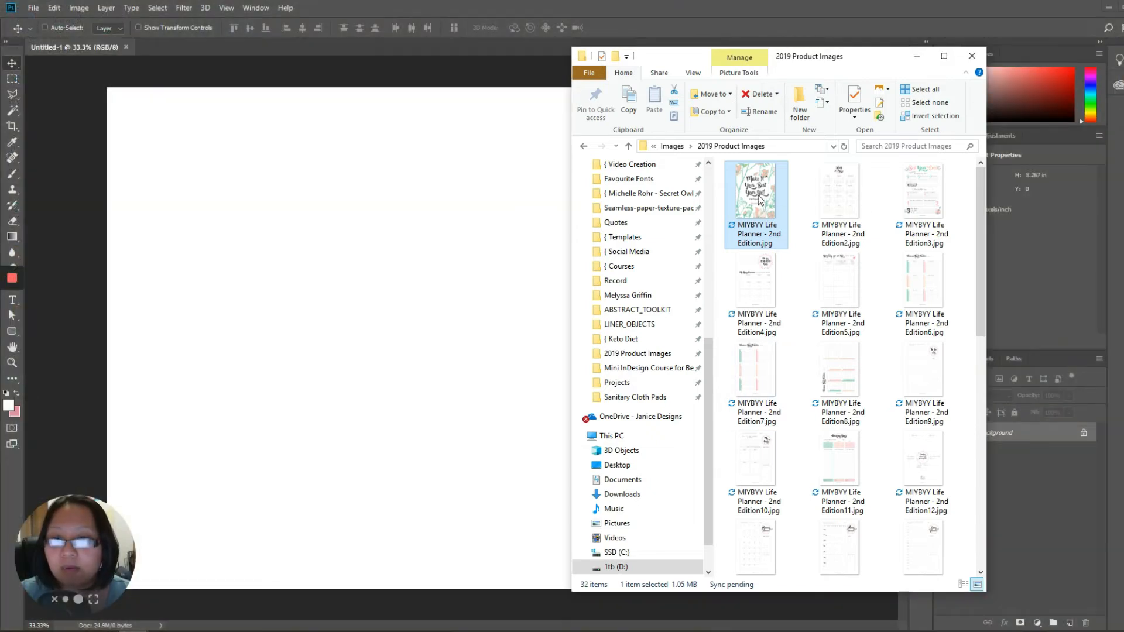
double_click(760, 199)
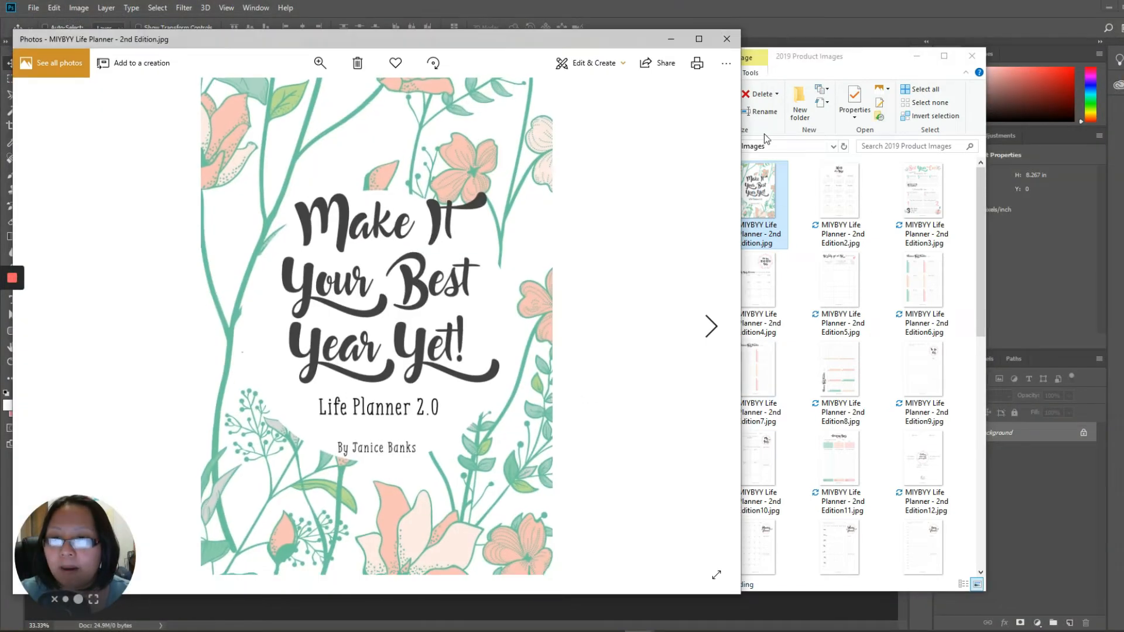
click(731, 44)
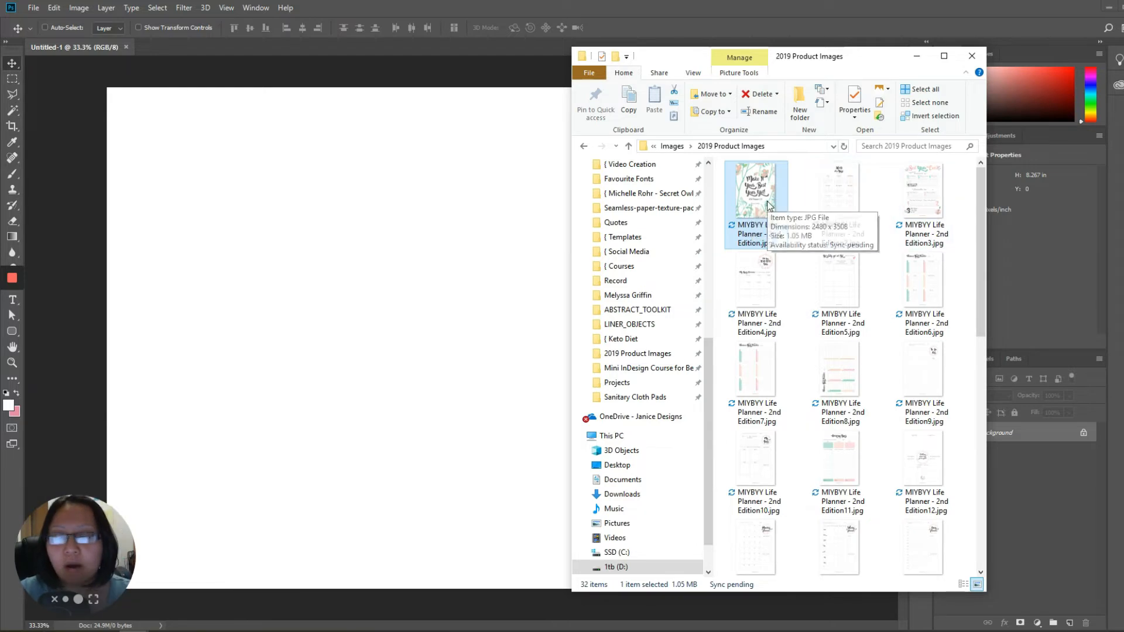
Step: Place the first six MIYBYY Life Planner images, from the cover through Edition6, into the A4 document at their default fit
shift+click(945, 311)
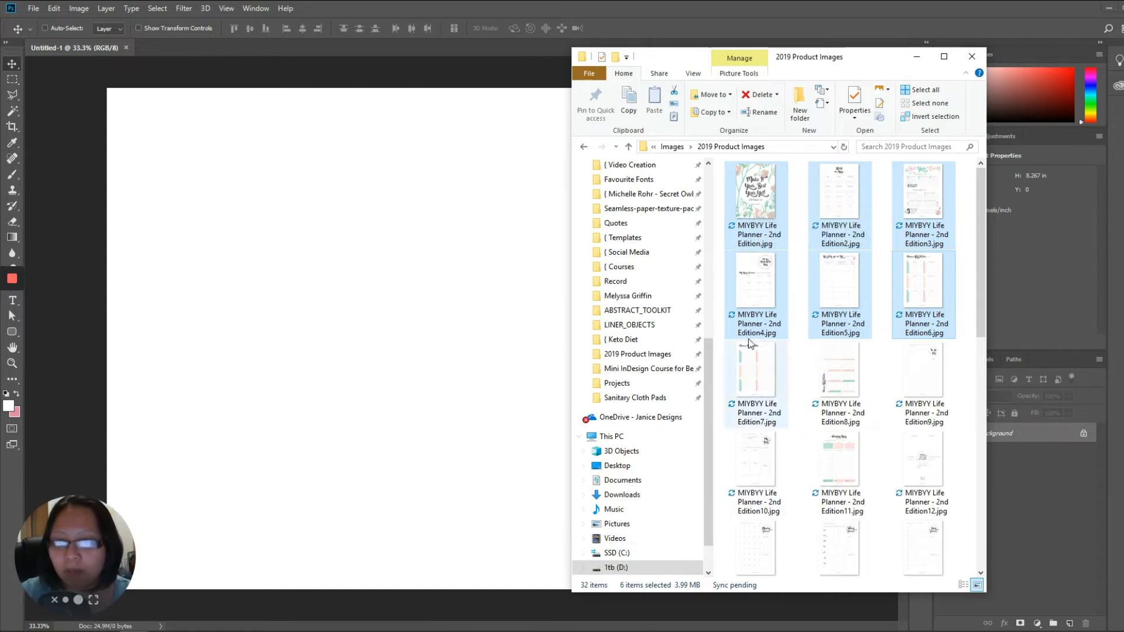
drag(760, 201, 477, 279)
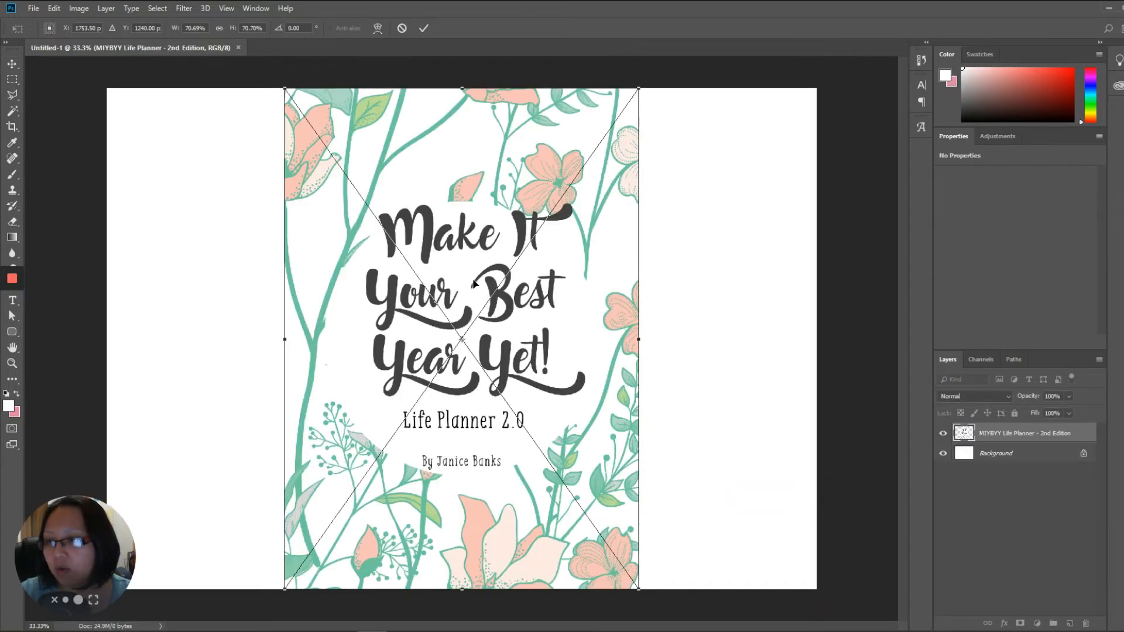
key(Return)
key(Return)
key(Return)
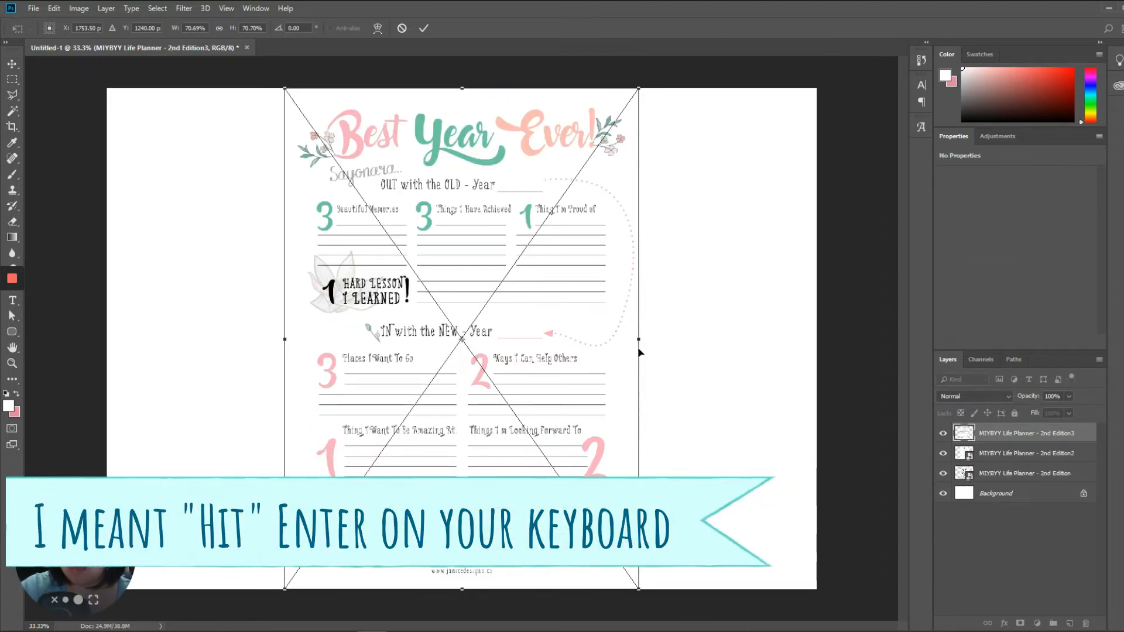
key(Return)
key(Return)
key(Return)
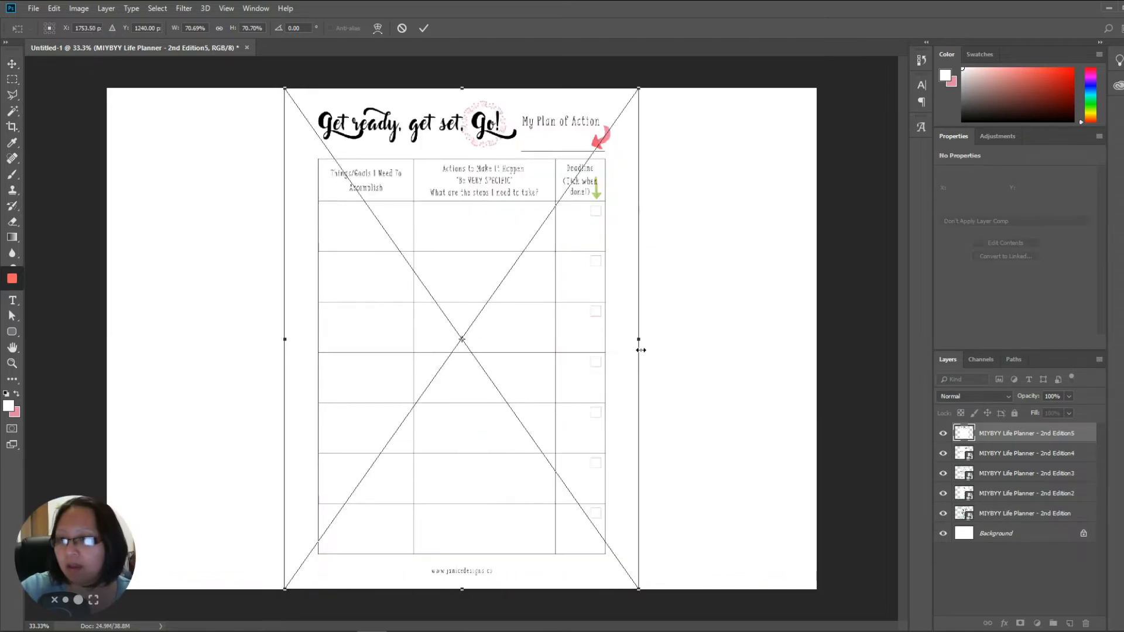
key(Return)
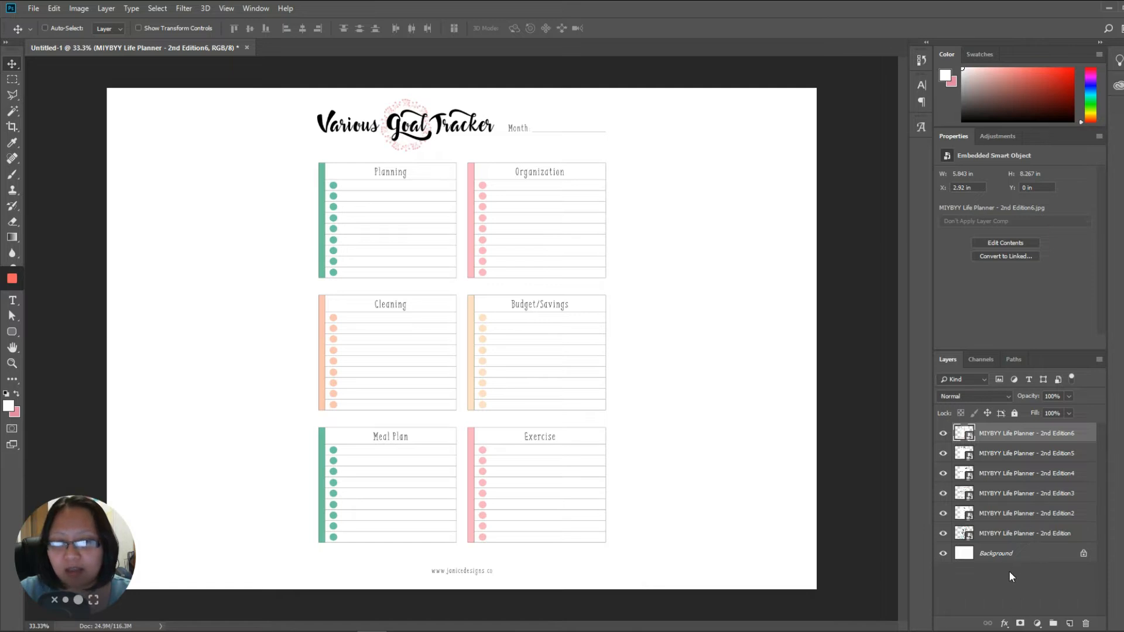
Step: Reverse the planner layer order so the cover is on top, followed by Edition2 down to Edition6 above the Background
click(1003, 534)
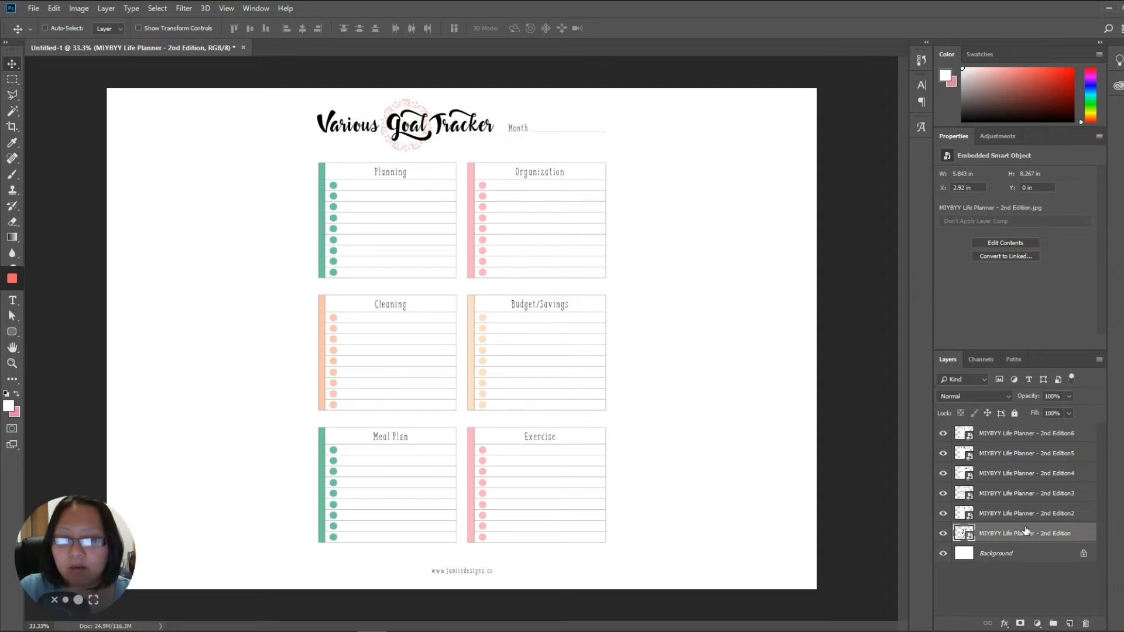
drag(1020, 537, 1026, 430)
drag(1028, 534, 1031, 460)
drag(1037, 534, 1036, 468)
drag(1036, 537, 1037, 491)
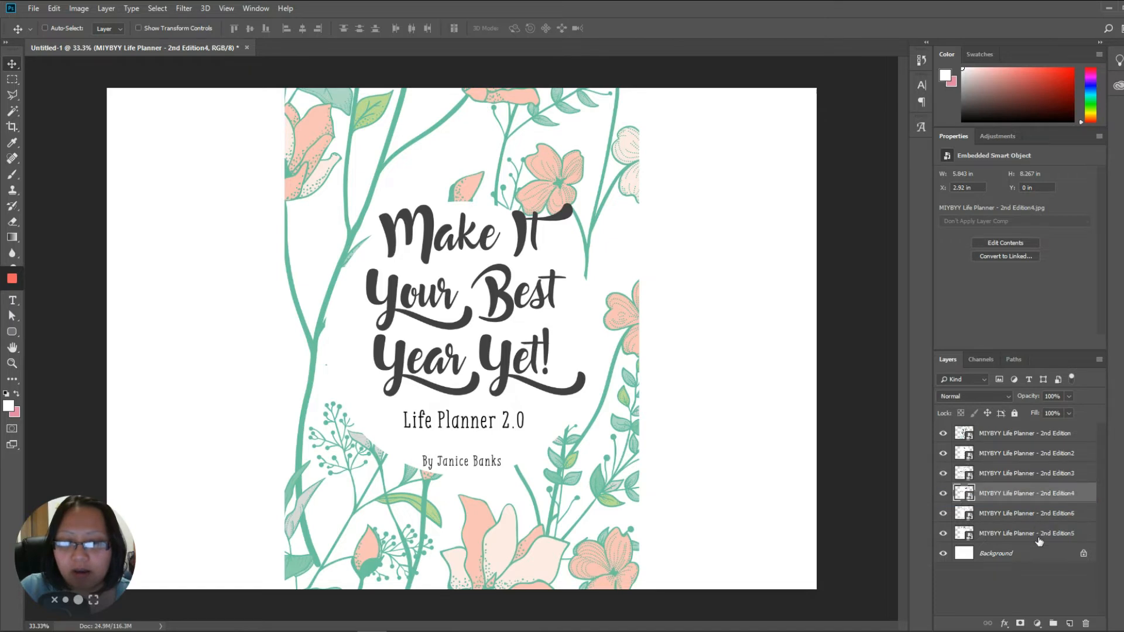
drag(1040, 535, 1036, 512)
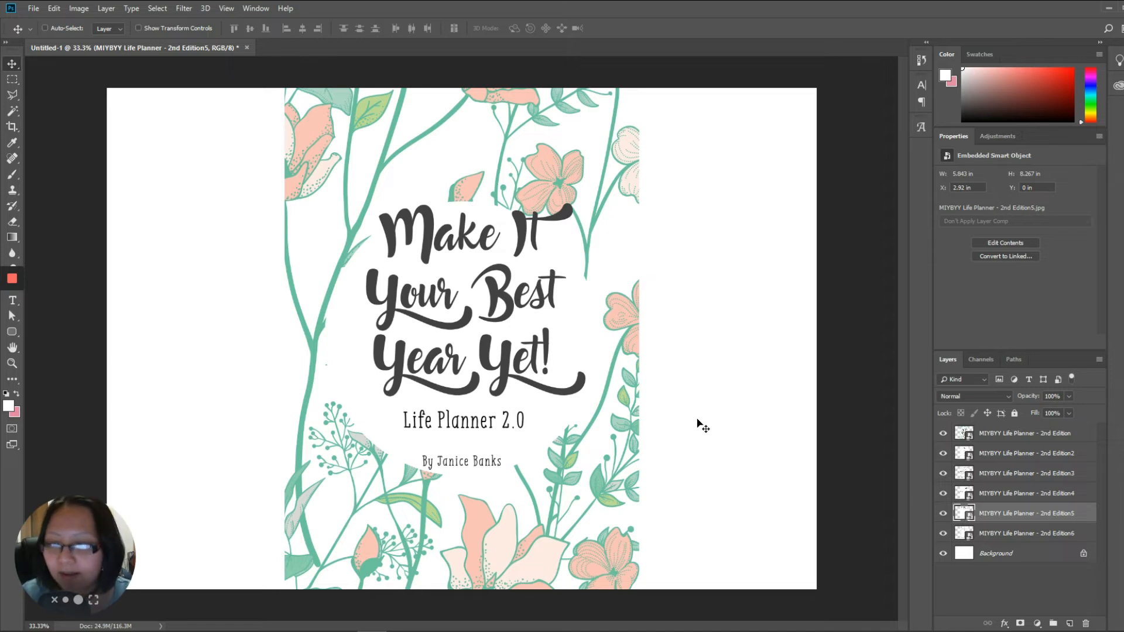
Step: Scale all six planner layers together proportionally to about 32%, keeping their lower-left corner in place
click(1011, 437)
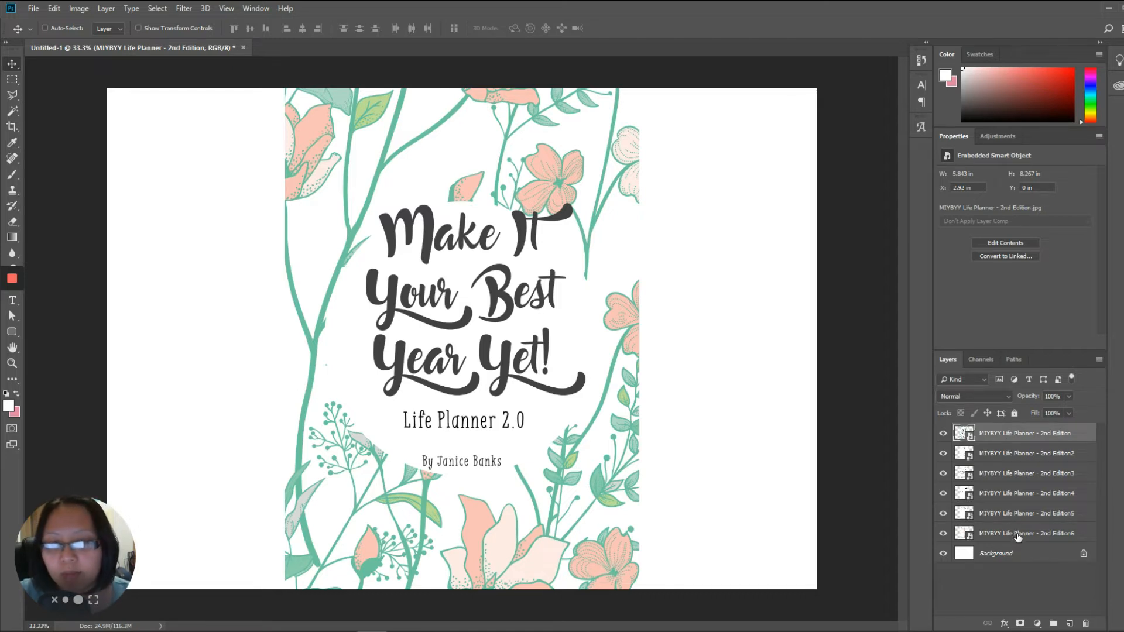
shift+click(1018, 534)
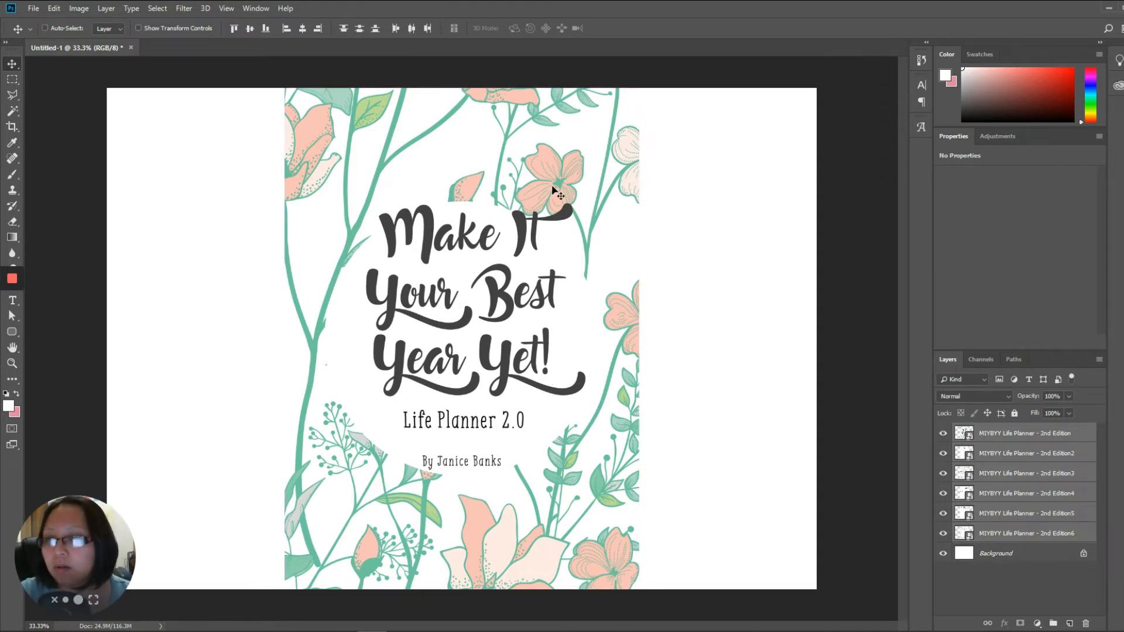
key(ctrl+t)
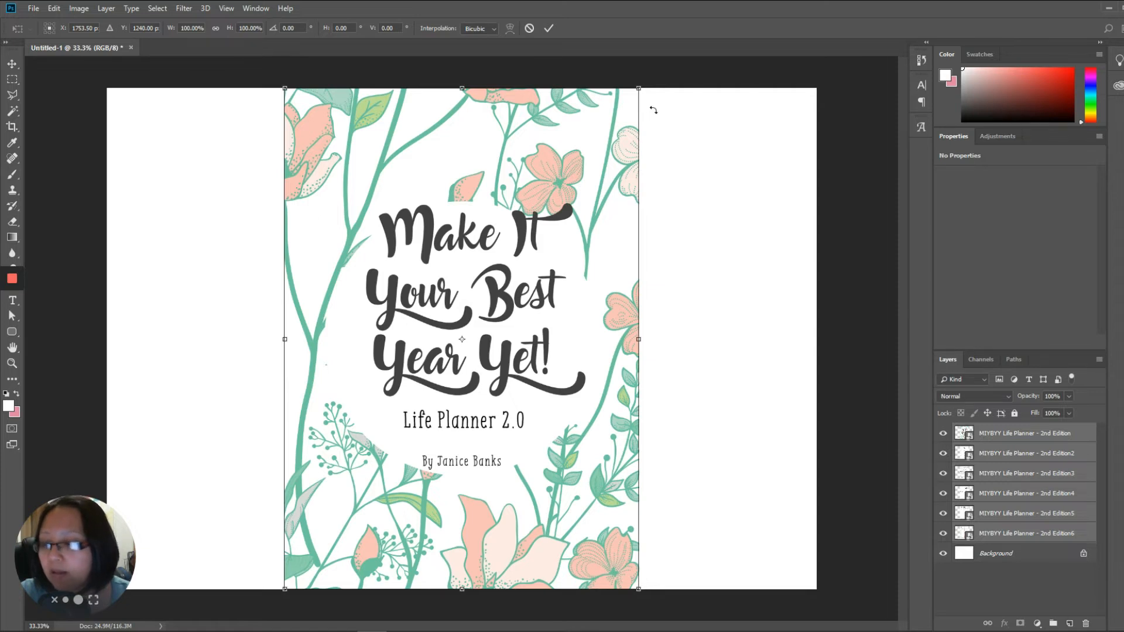
drag(640, 88, 654, 135)
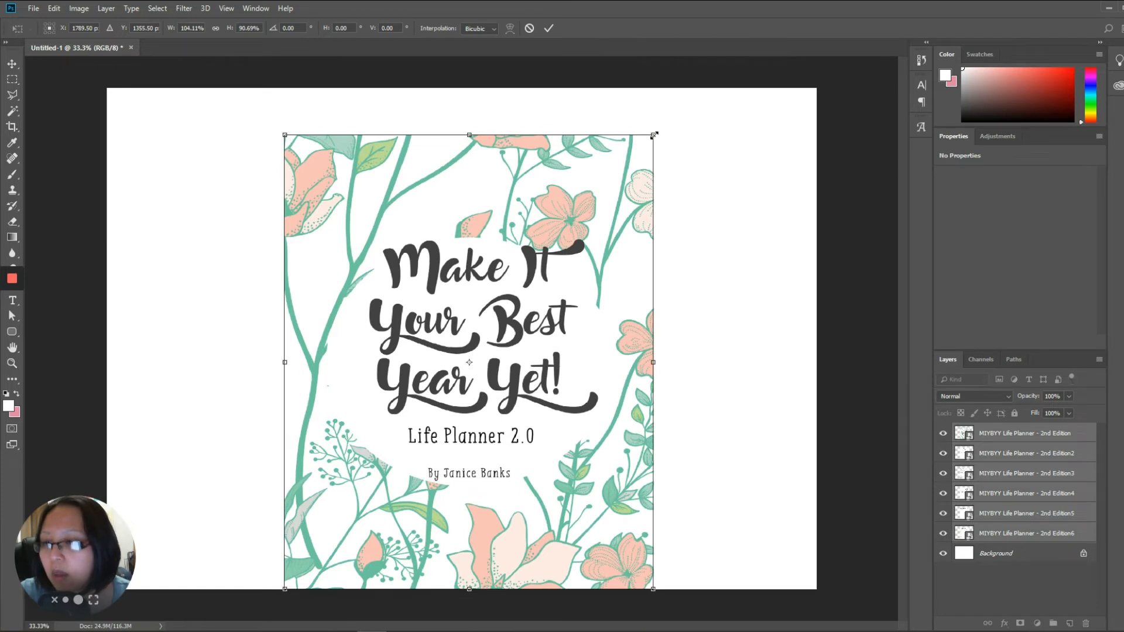
key(ctrl+z)
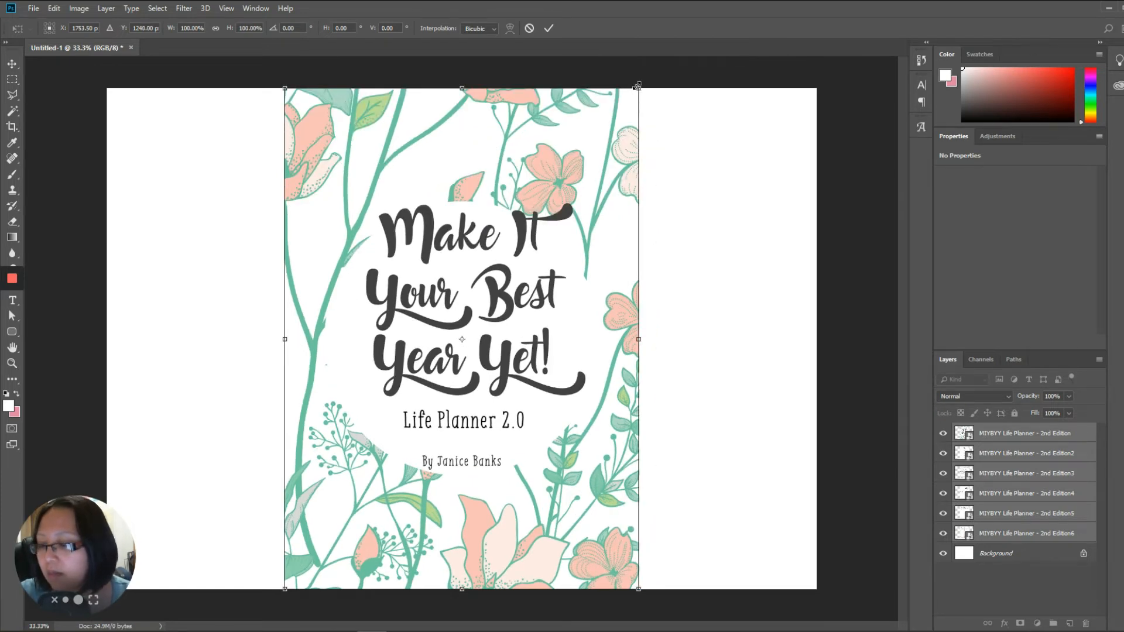
drag(640, 89, 426, 449)
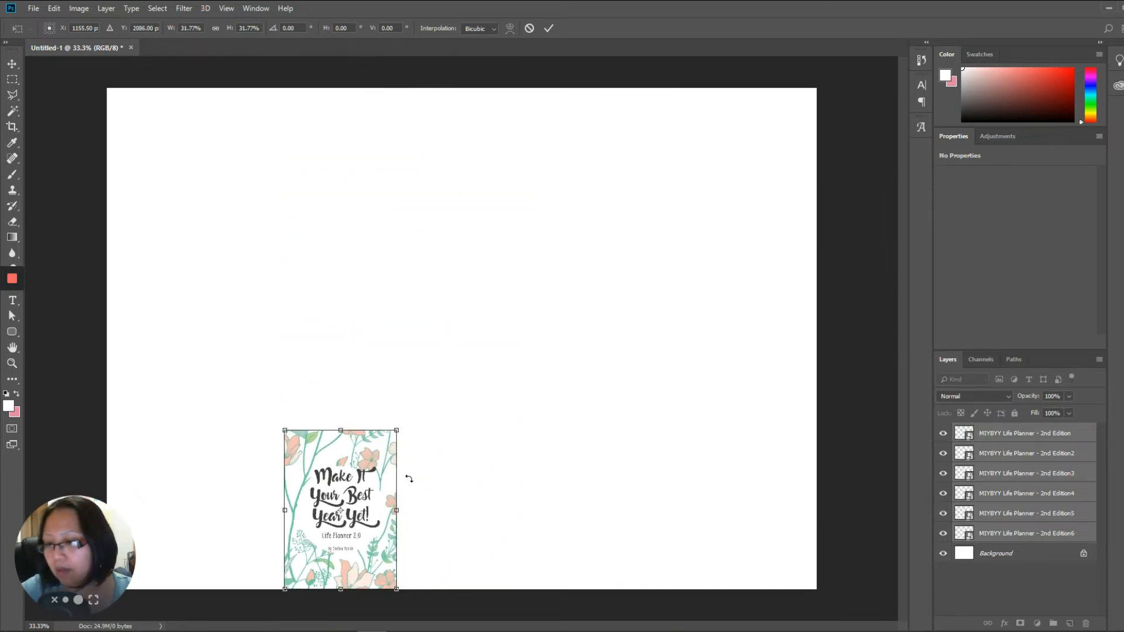
key(Return)
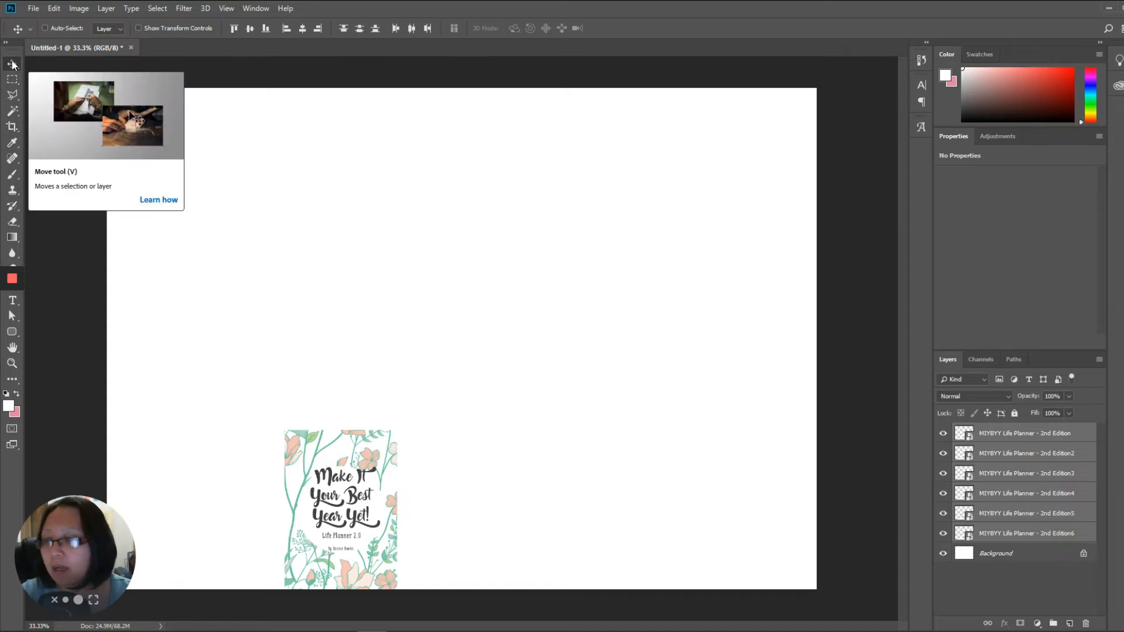
Step: Move the six stacked planner pages together to the lower middle of the page, at about X 4.33 in, Y 4.97 in
drag(365, 511, 462, 478)
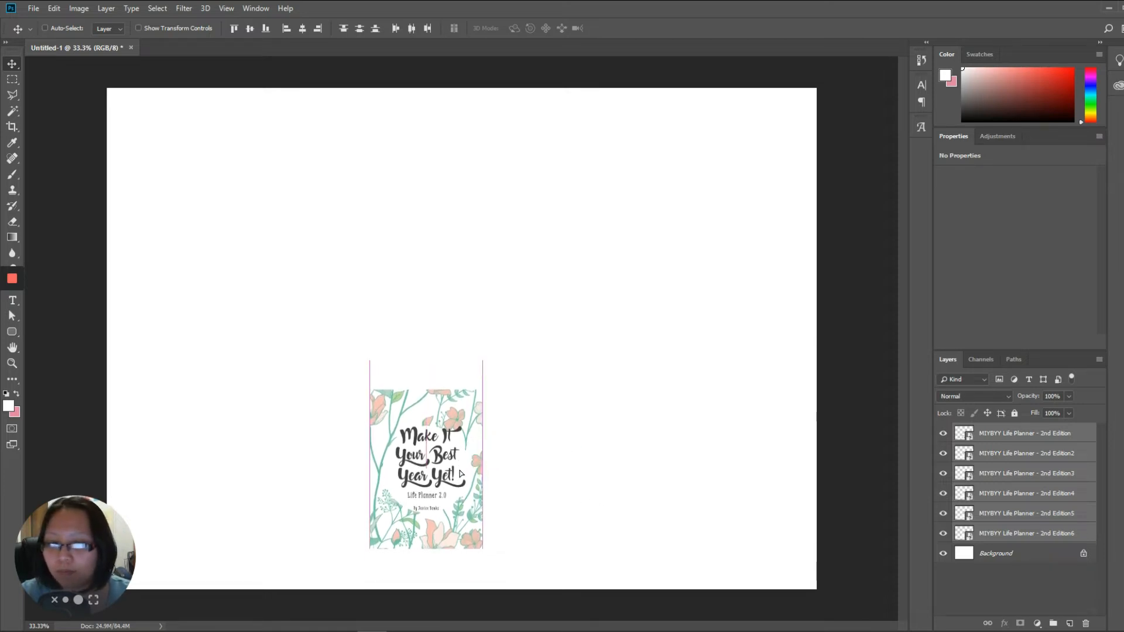
click(1028, 585)
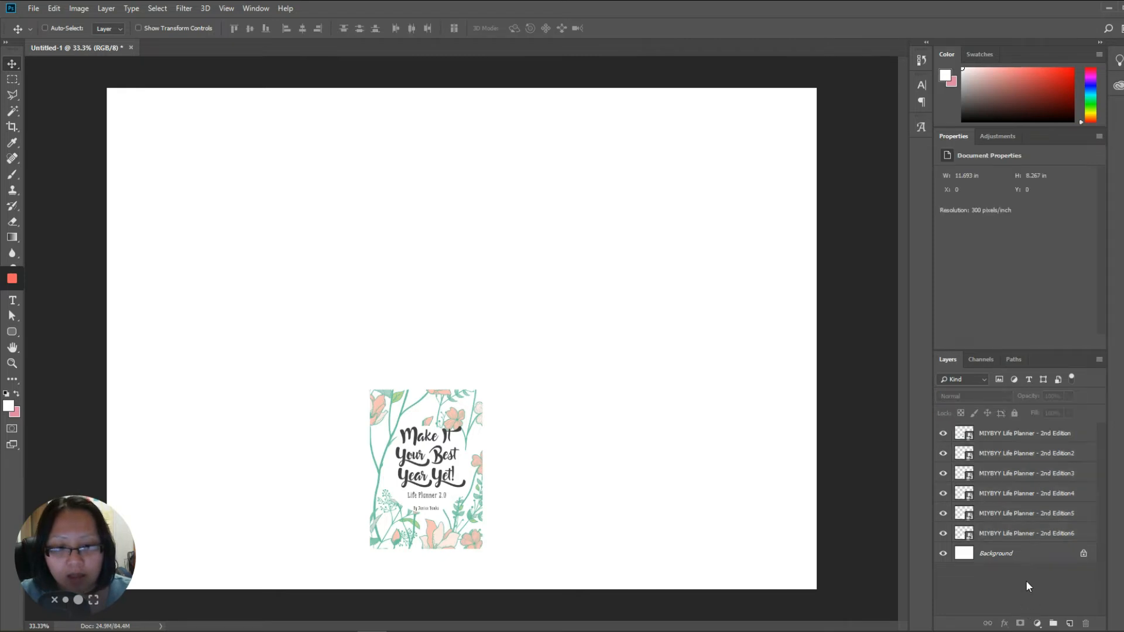
click(998, 441)
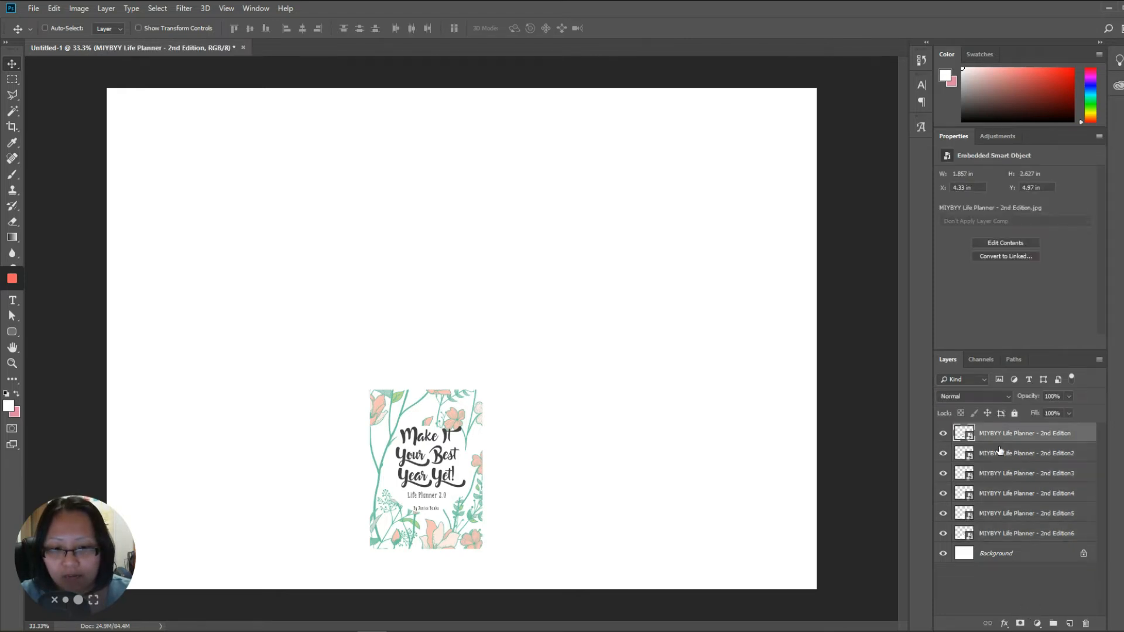
Step: Fan out Edition2 and Edition3 behind the cover, at about X 3.52 in and X 5.38 in, both at Y 4.52 in
click(1003, 455)
drag(417, 444, 368, 416)
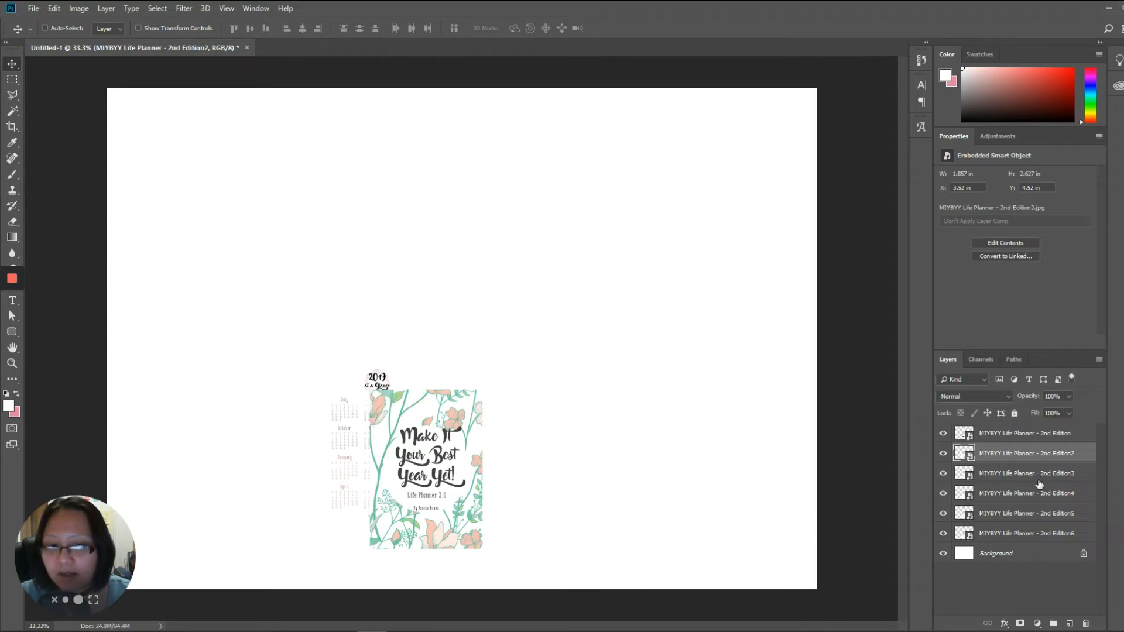
click(1040, 474)
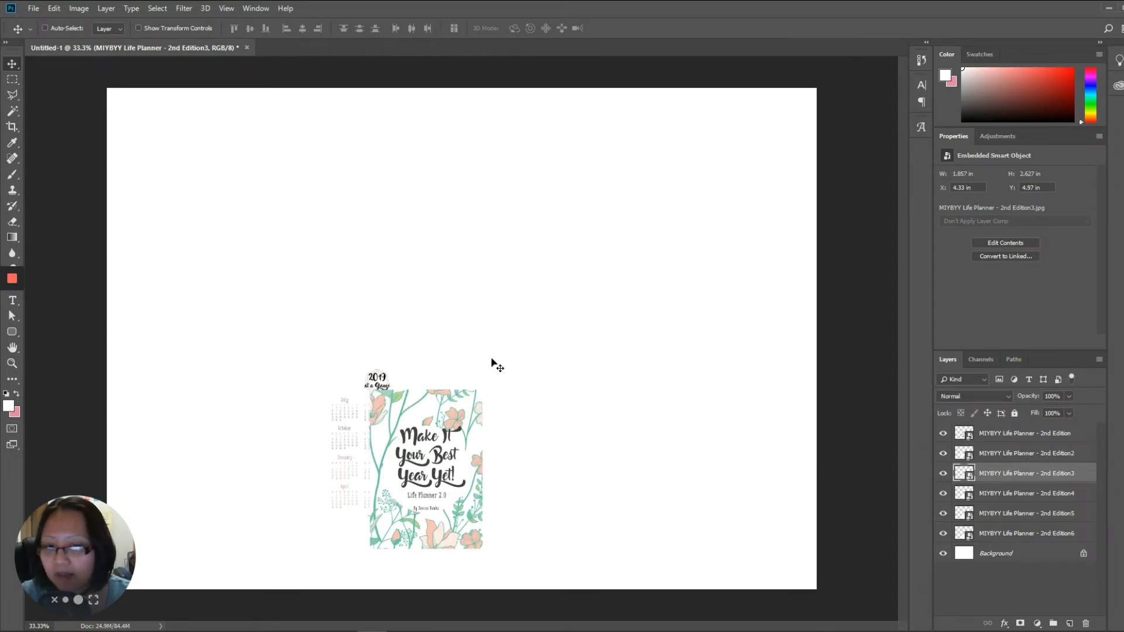
drag(433, 446, 544, 395)
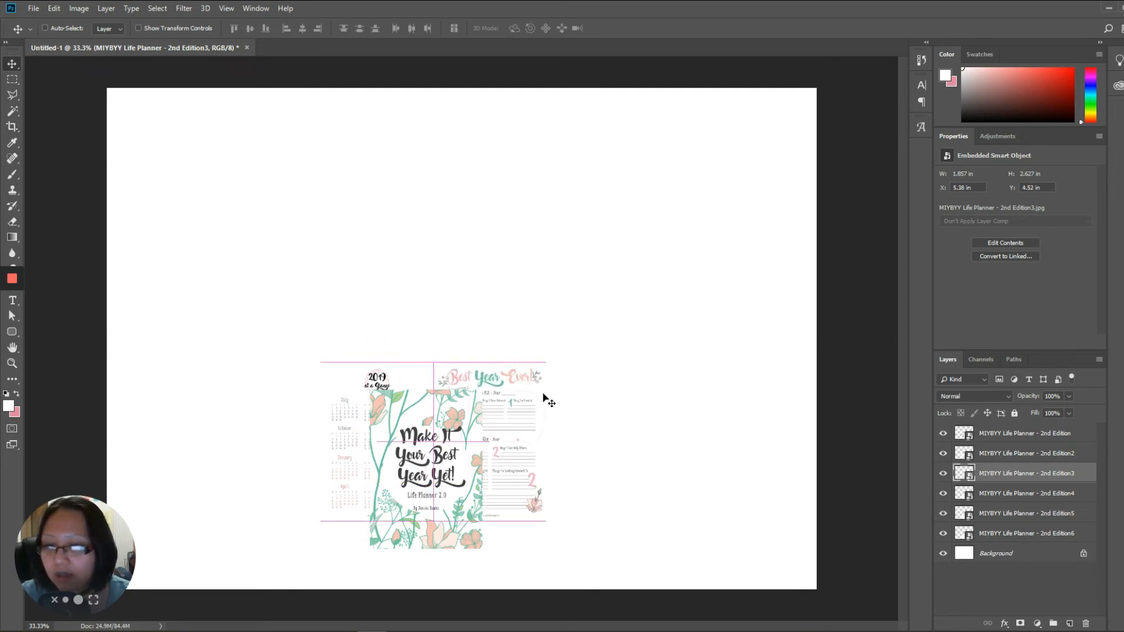
Step: Spread Edition4, Edition5 and Edition6 from left to right into a back row above the other pages, at about Y 3.65 in
click(1044, 496)
drag(423, 463, 393, 394)
click(1048, 513)
drag(433, 470, 465, 388)
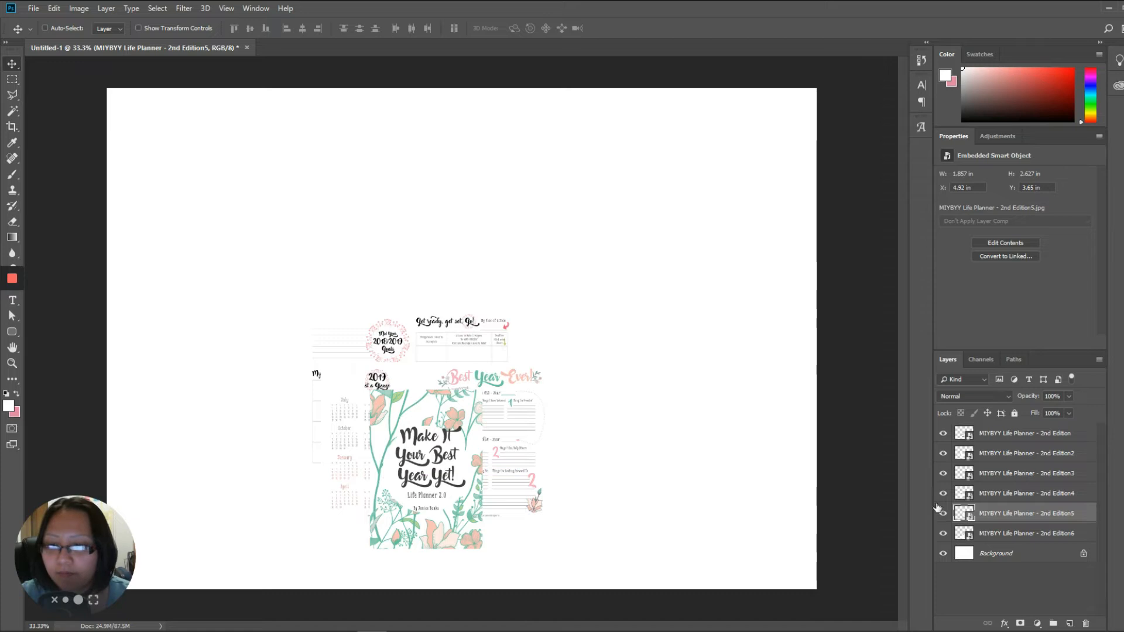
click(1000, 537)
drag(438, 481, 572, 404)
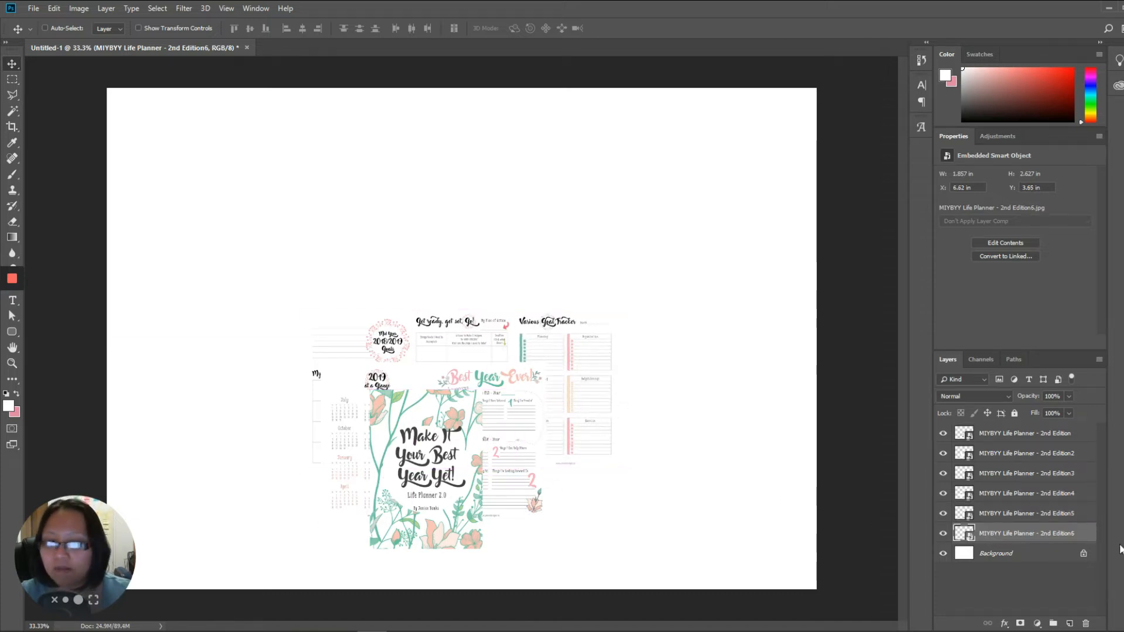
Step: Shift the Edition4–Edition6 row up and left to about Y 3.28 in, and raise Edition2 and Edition3 slightly rightward to about Y 4.13 in
shift+click(1032, 493)
drag(562, 339, 539, 310)
click(1048, 473)
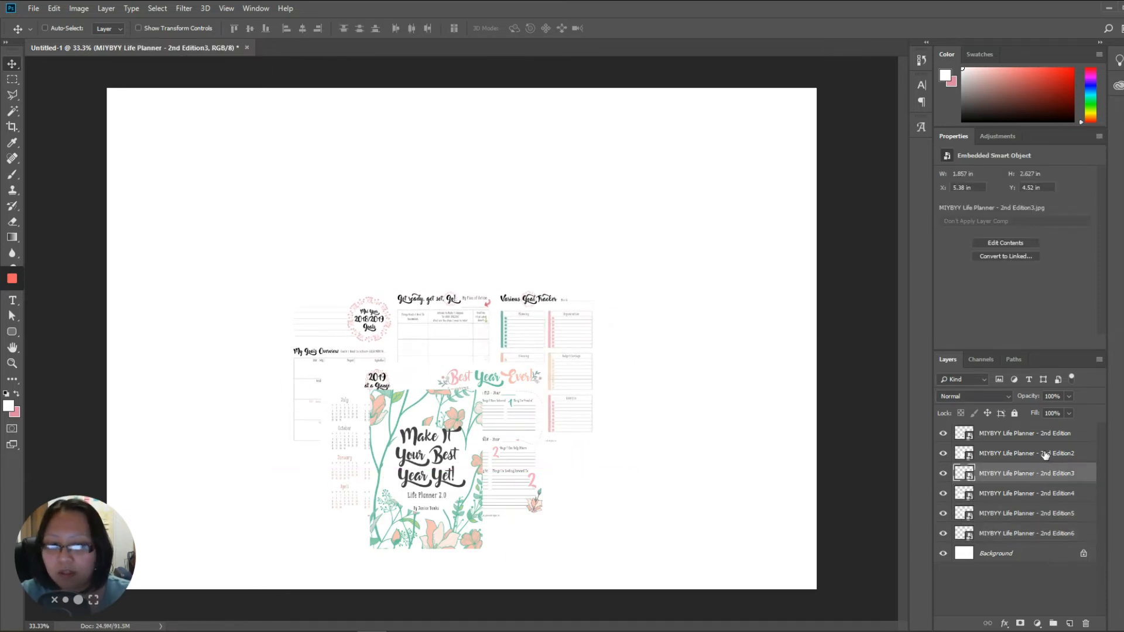
shift+click(1046, 453)
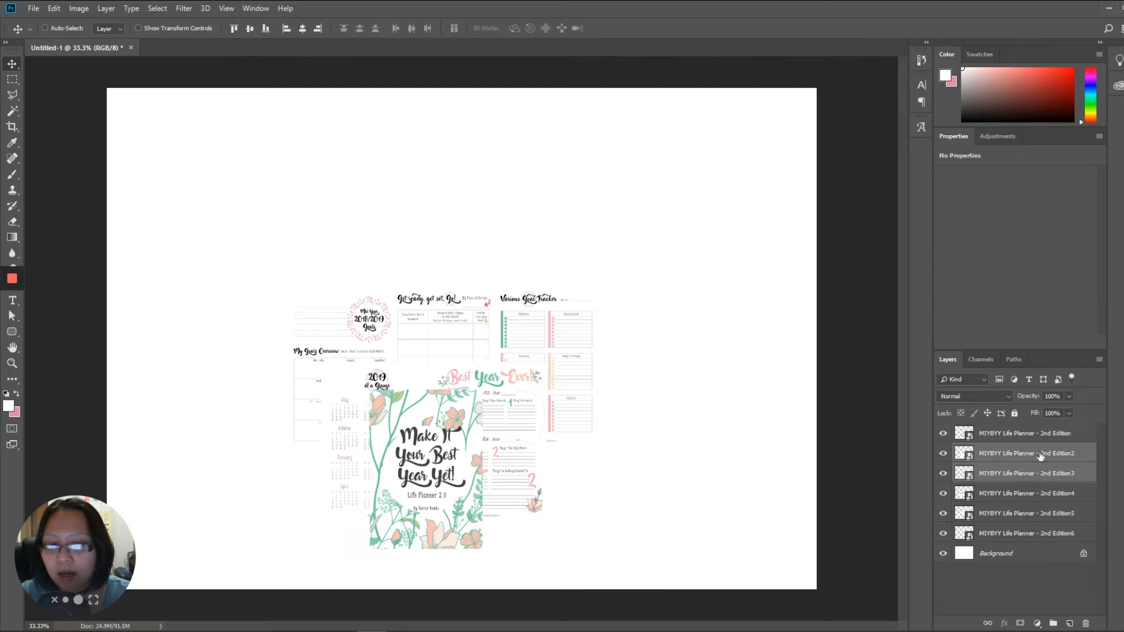
drag(522, 429, 525, 409)
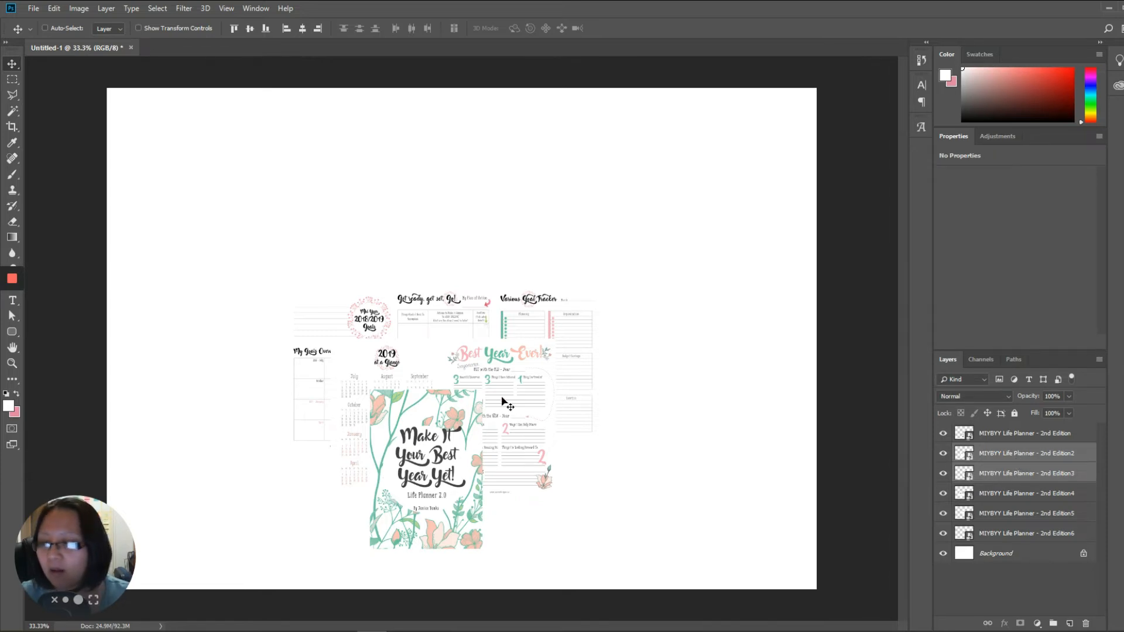
Step: Rotate the Edition2 page slightly counterclockwise and the Edition3 page slightly clockwise with Free Transform
click(1027, 453)
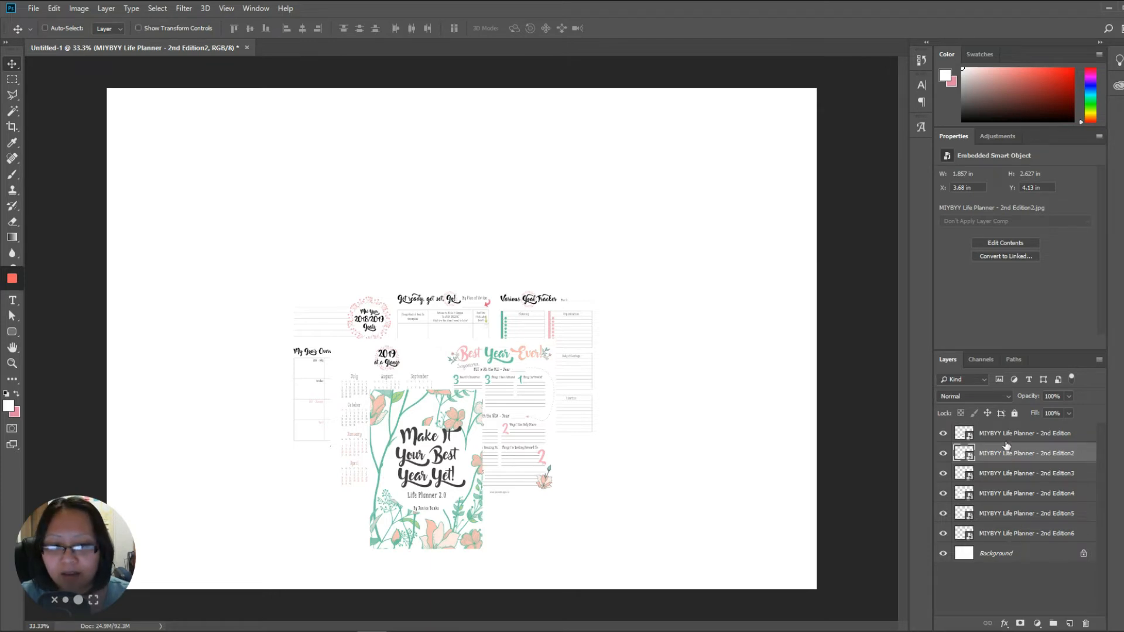
key(ctrl+t)
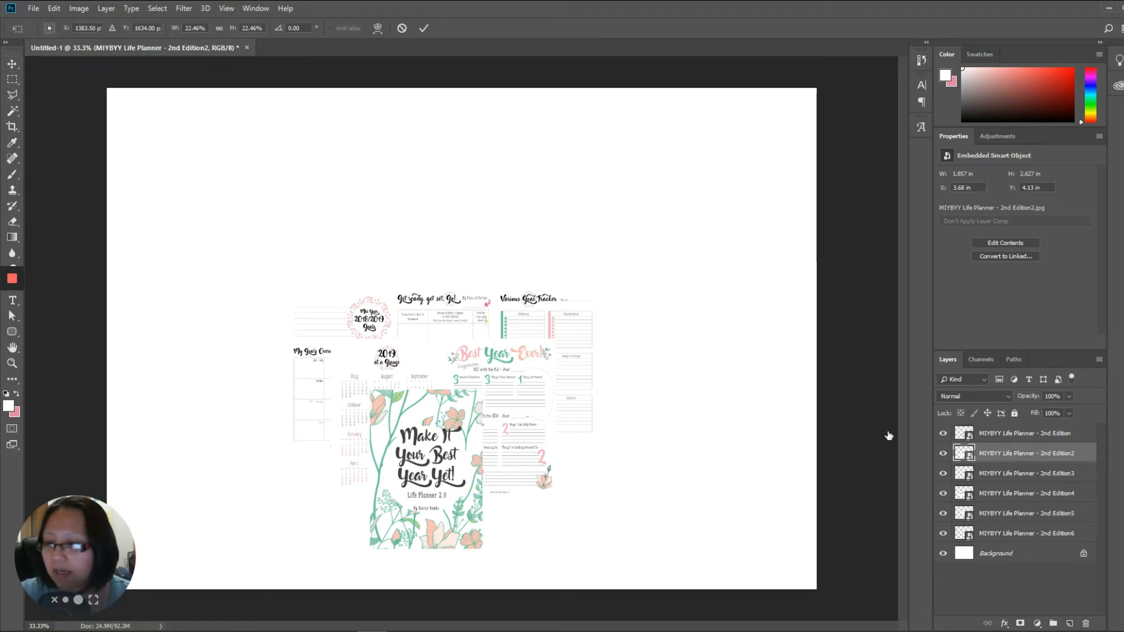
drag(463, 335, 458, 314)
click(1034, 479)
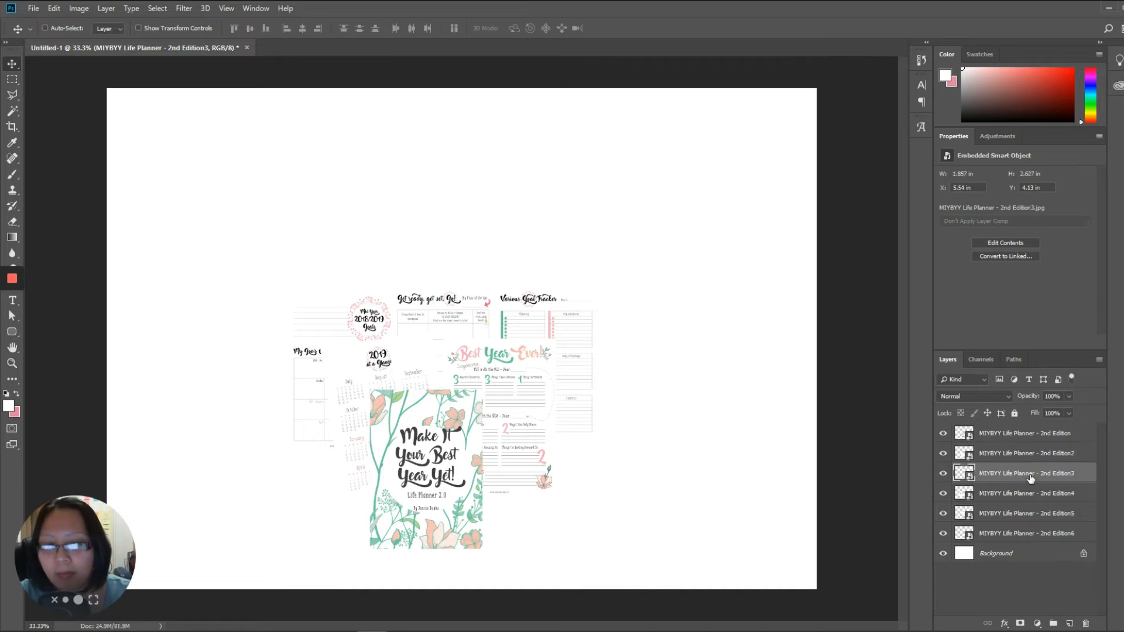
key(ctrl+t)
drag(579, 341, 590, 355)
key(Return)
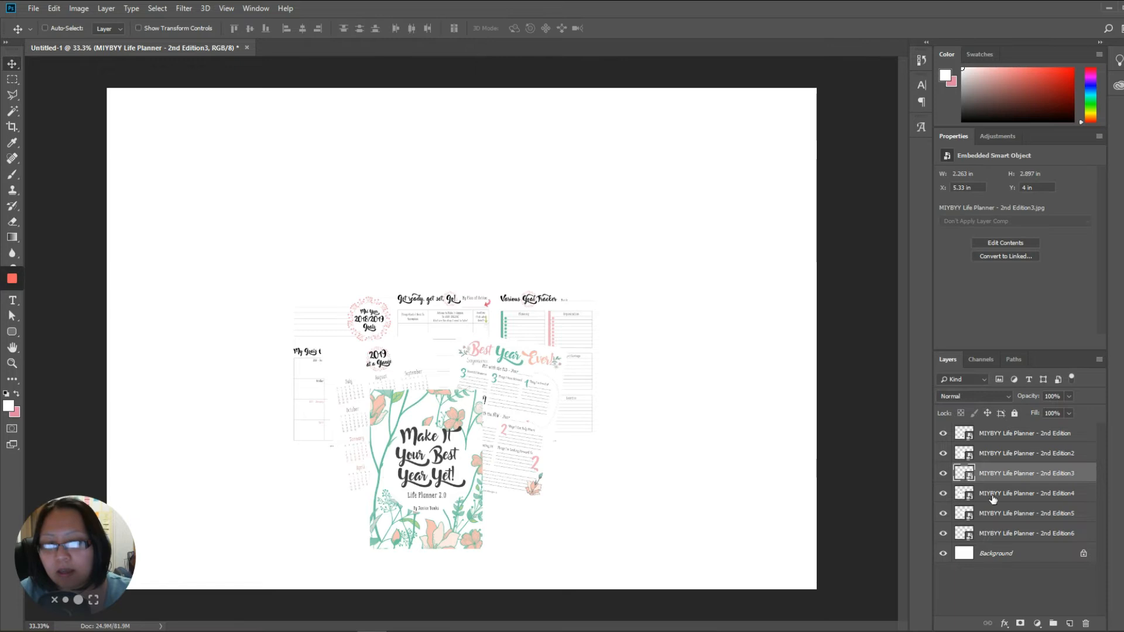
Step: Rotate the Edition4 page slightly counterclockwise and the Edition5 page about 2° clockwise with Free Transform
click(1020, 500)
key(ctrl+t)
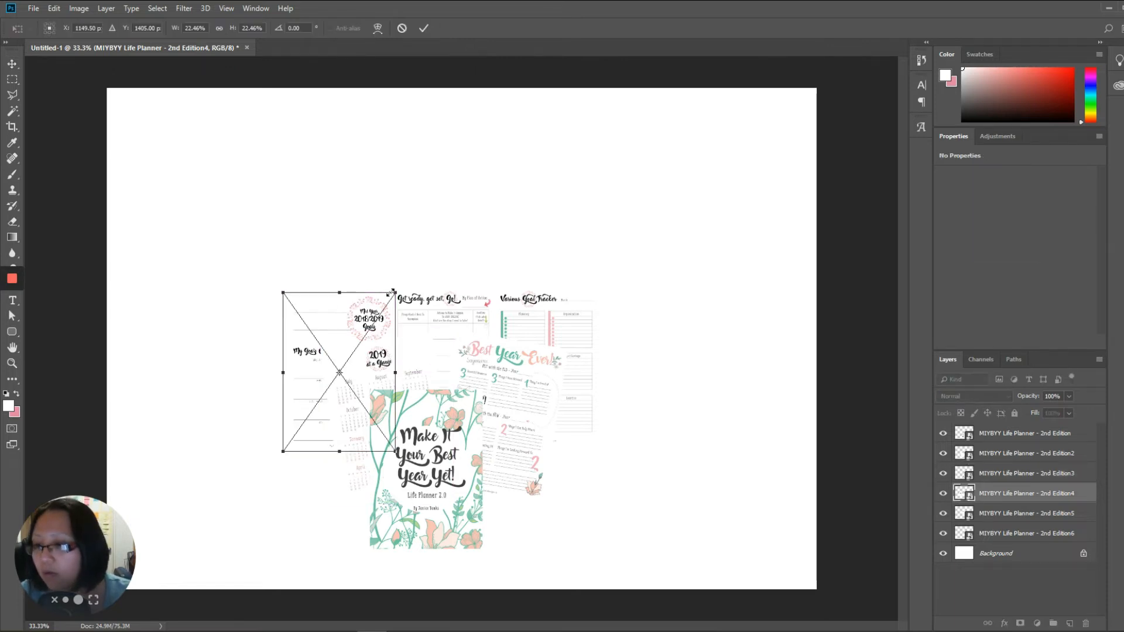
drag(415, 286, 399, 274)
key(Return)
click(996, 520)
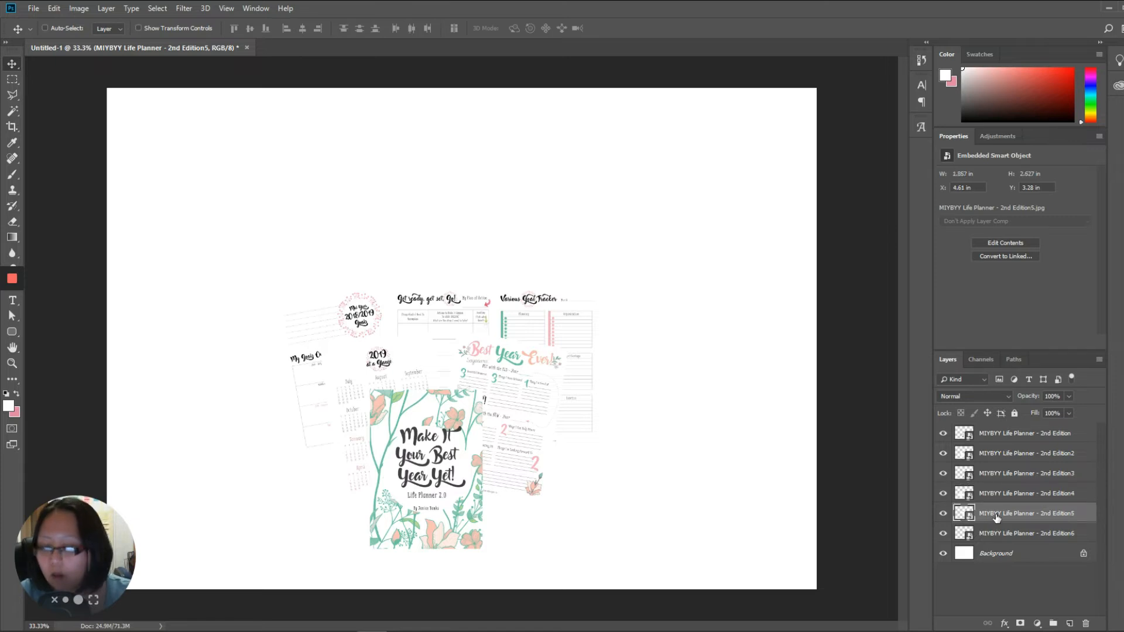
key(ctrl+t)
drag(509, 284, 513, 281)
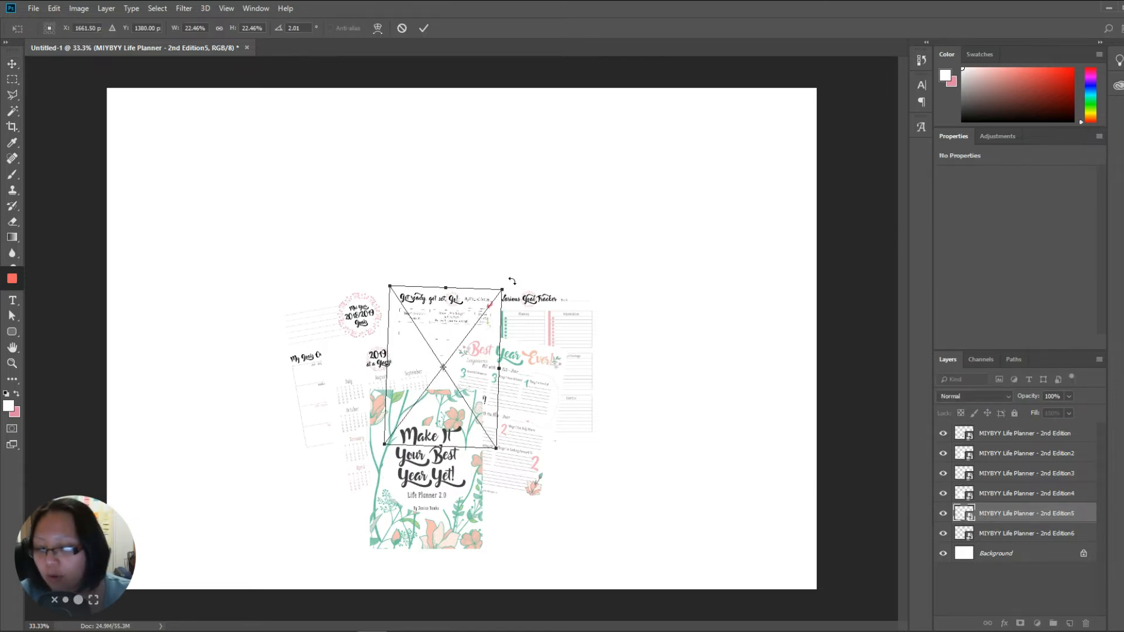
key(Return)
Step: Rotate the Edition6 page at the right end of the back row slightly counterclockwise with Free Transform
click(1013, 525)
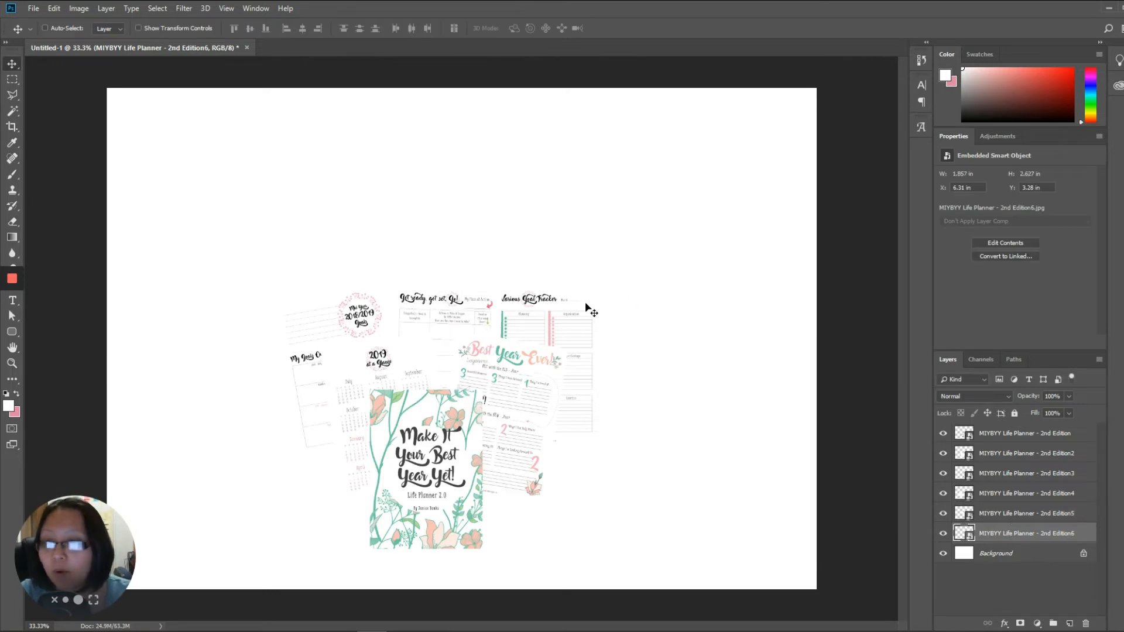
key(ctrl+t)
drag(615, 291, 611, 266)
key(Return)
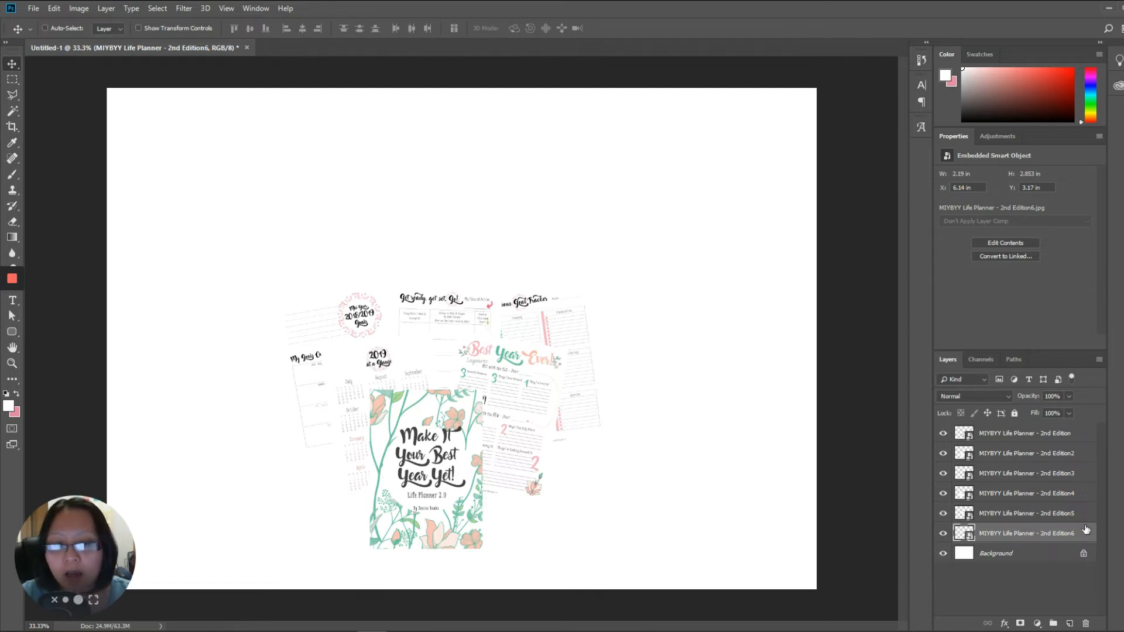
Step: Open the cover layer's smart object contents for viewing and close them again
click(1071, 436)
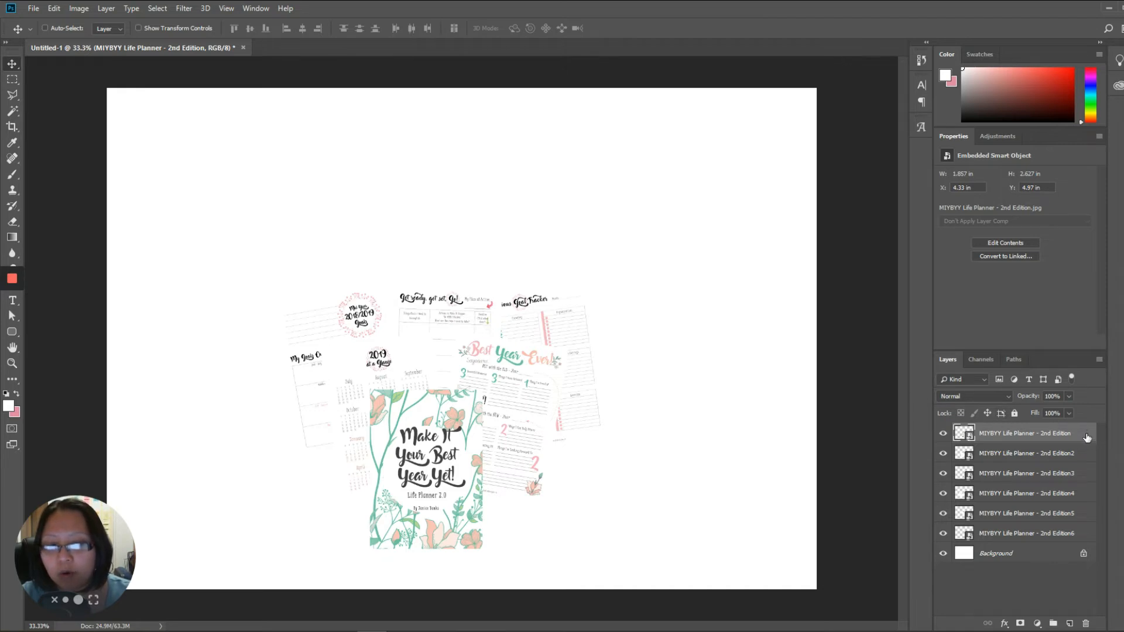
double_click(962, 435)
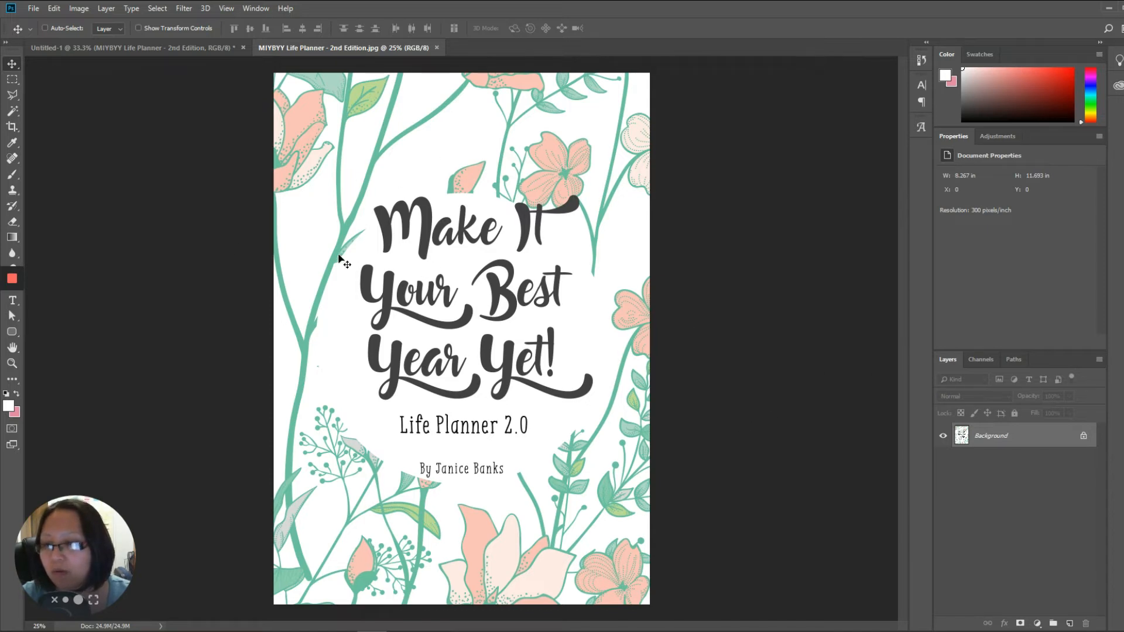
click(437, 47)
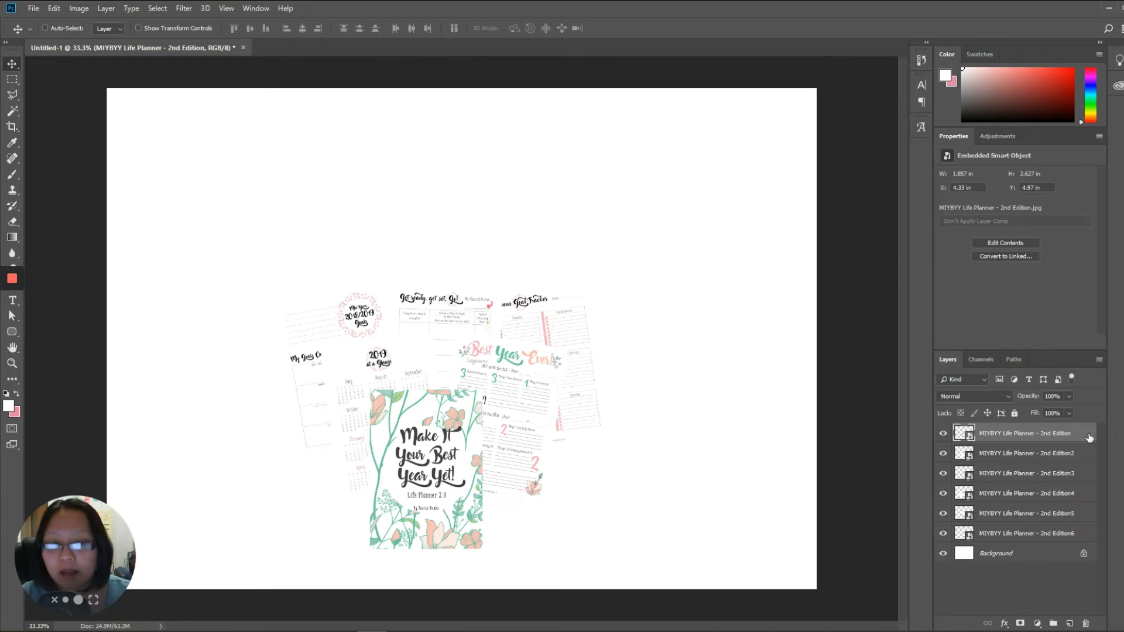
Step: Add a drop shadow to the cover layer with 40% opacity and a size of 35 px
double_click(600, 467)
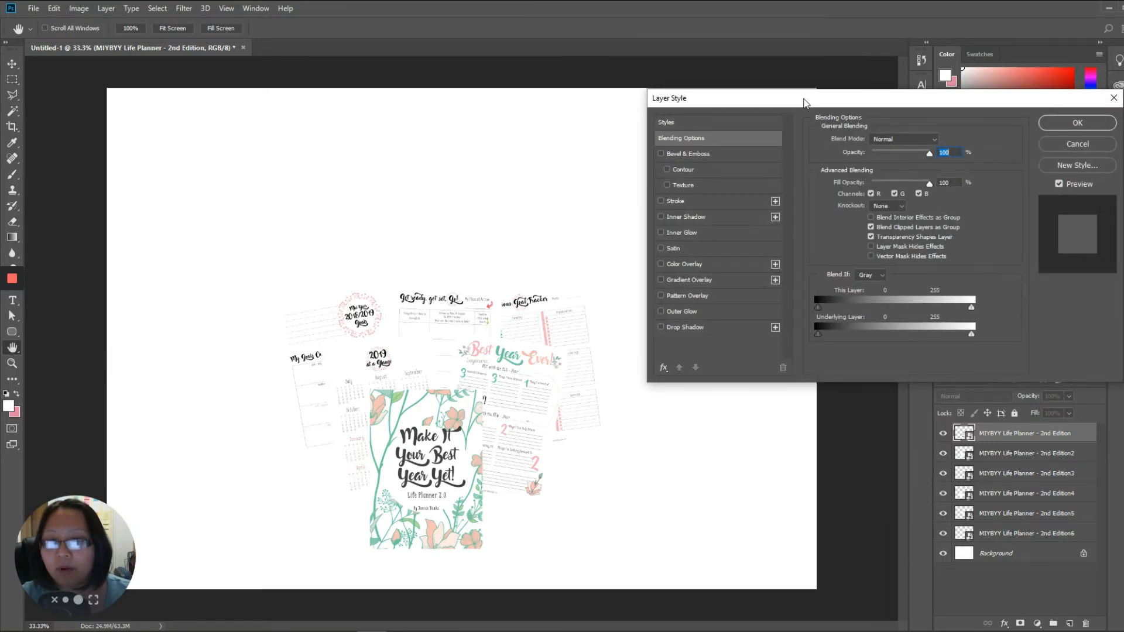
drag(798, 100, 506, 111)
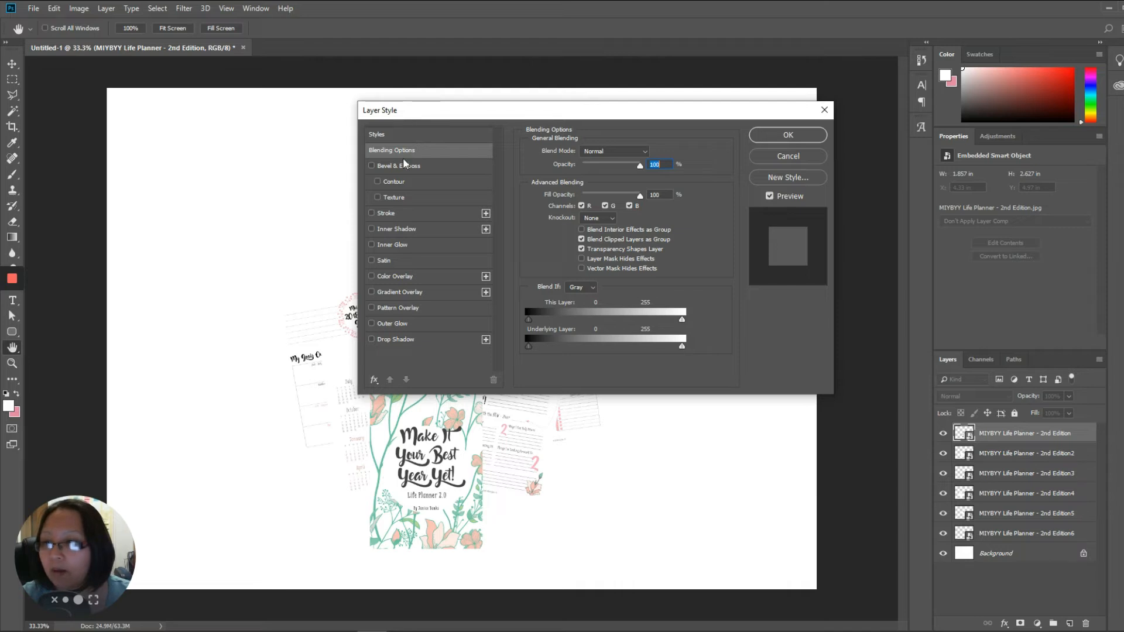
click(398, 340)
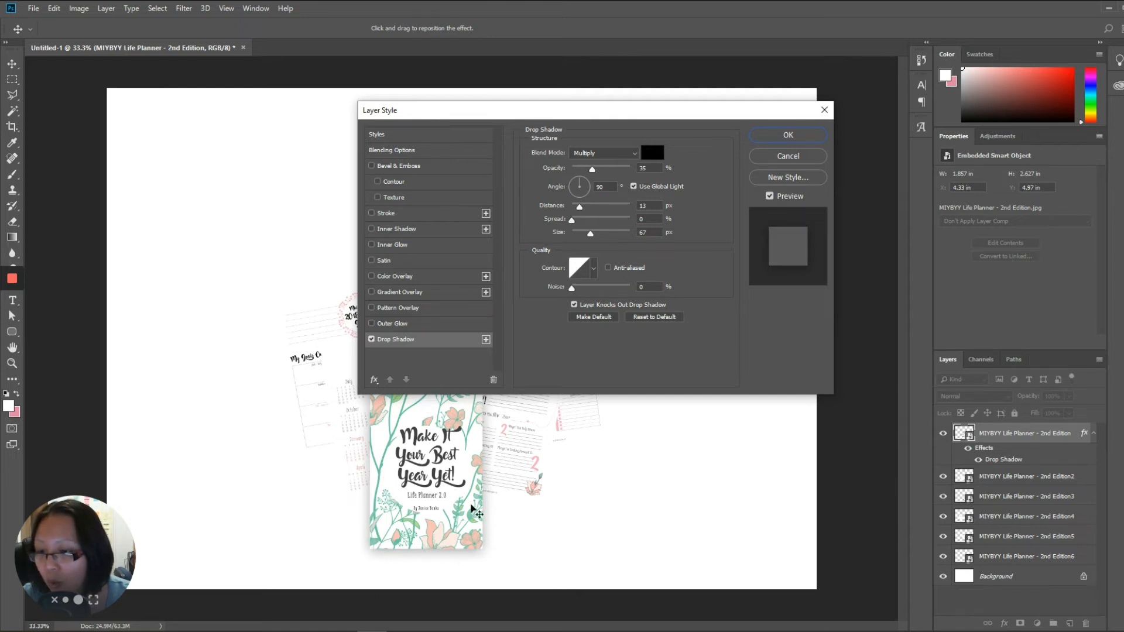
drag(592, 170, 597, 173)
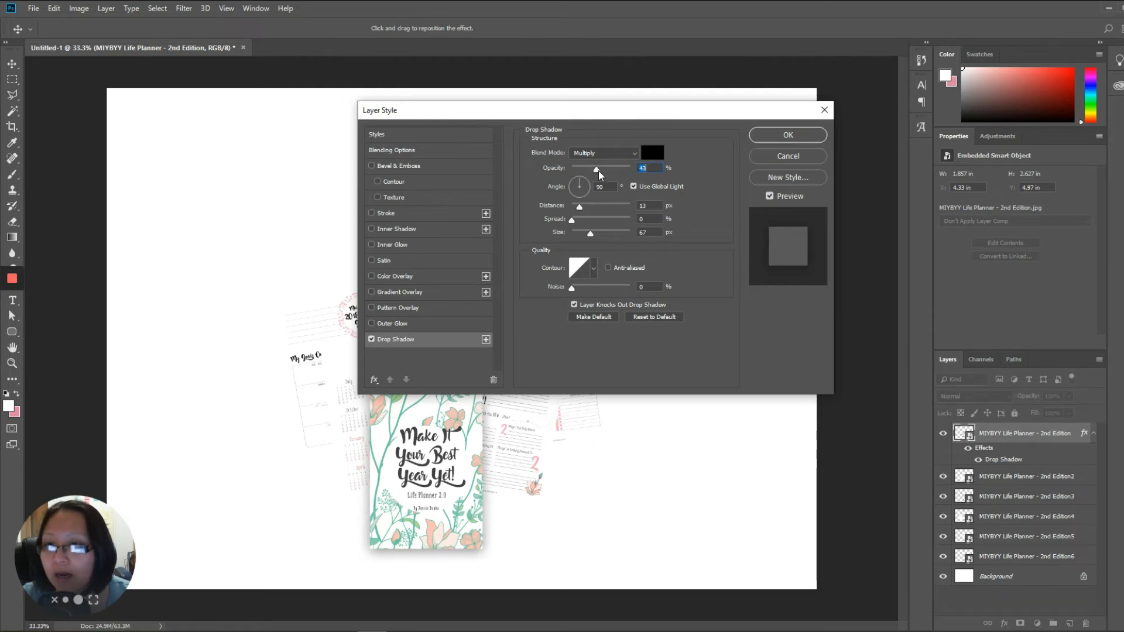
text(40)
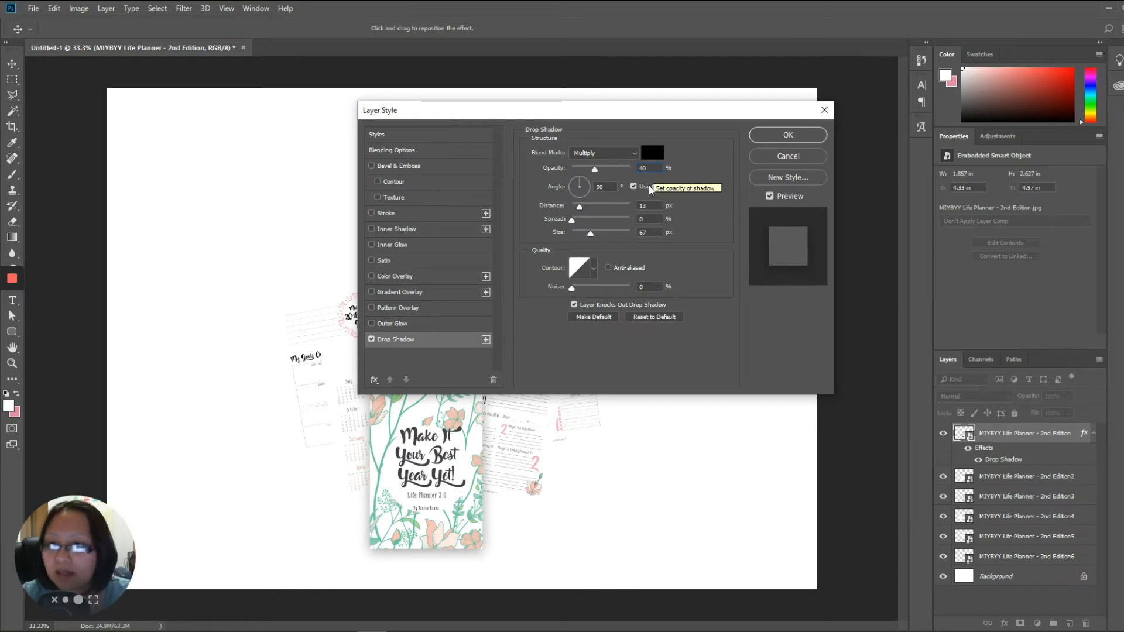
drag(590, 234, 584, 236)
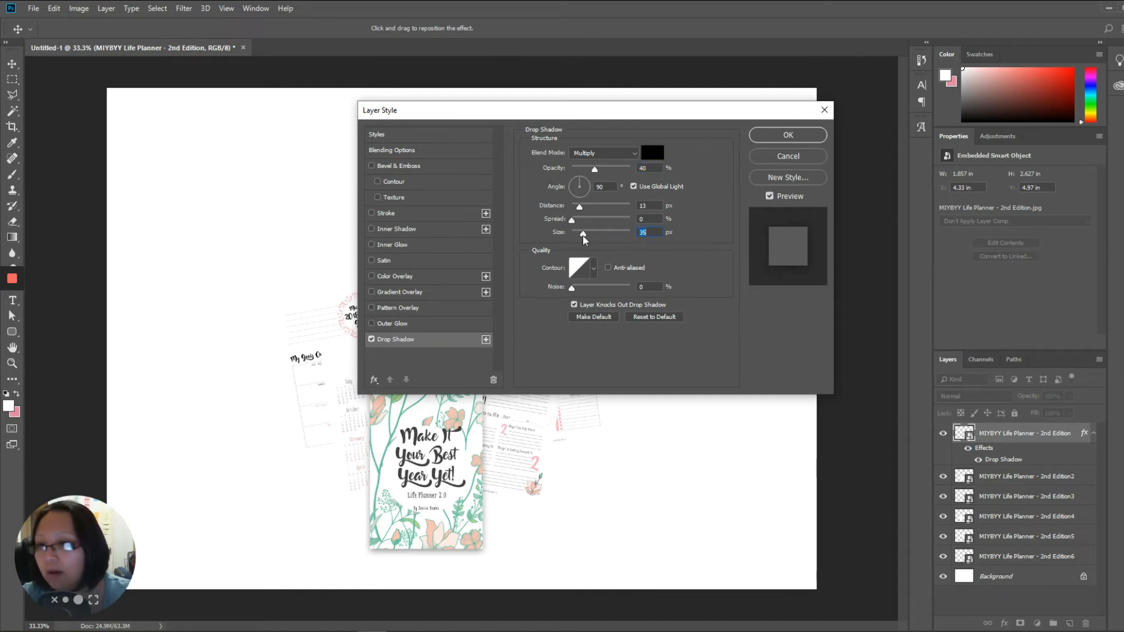
drag(531, 114, 706, 157)
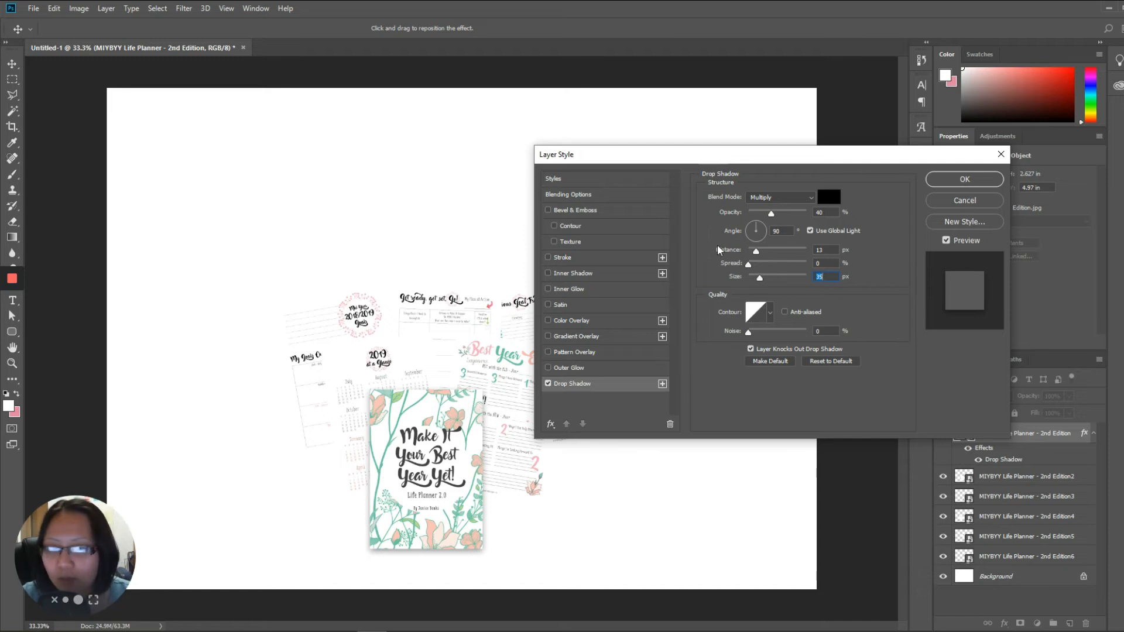
click(965, 179)
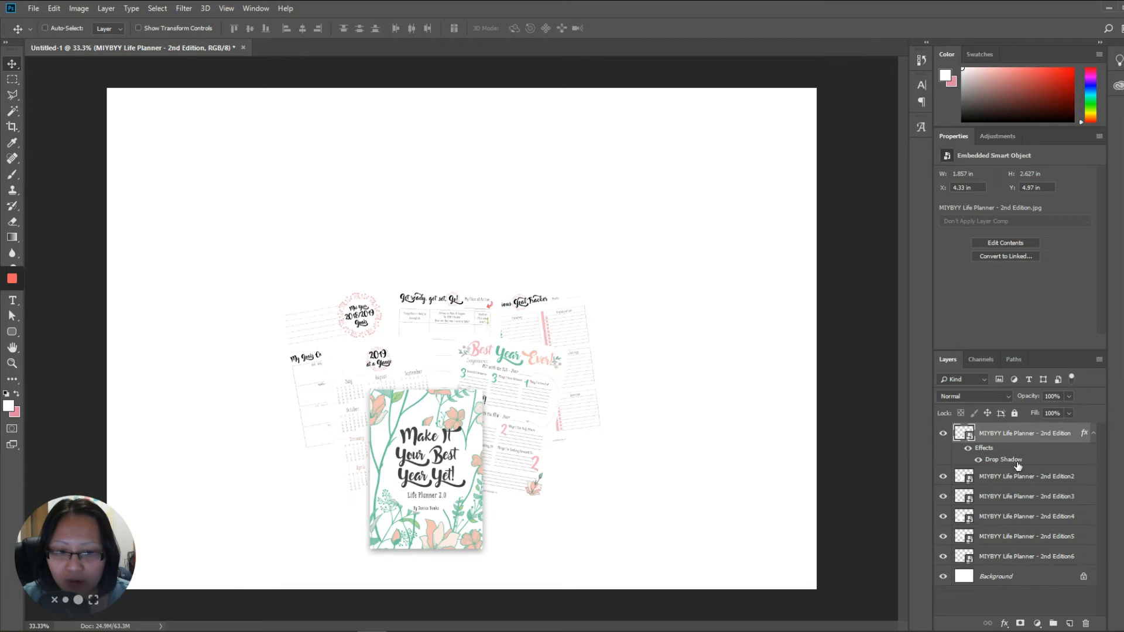
Step: Copy the cover layer's drop shadow style and paste it onto the Edition2 through Edition6 layers
right_click(1077, 456)
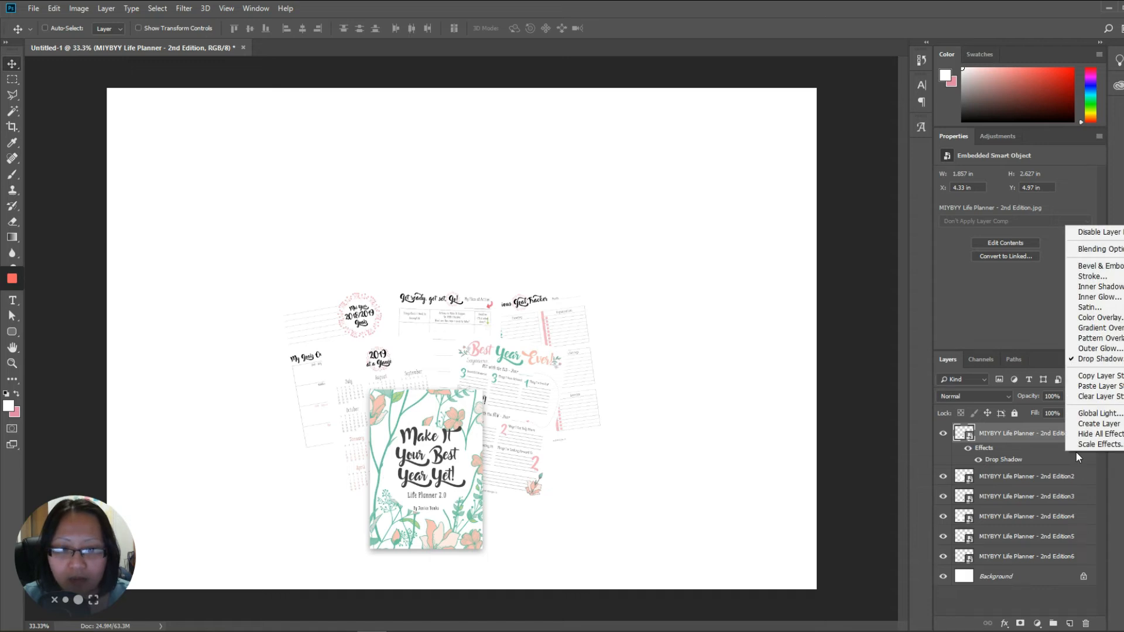
click(1087, 376)
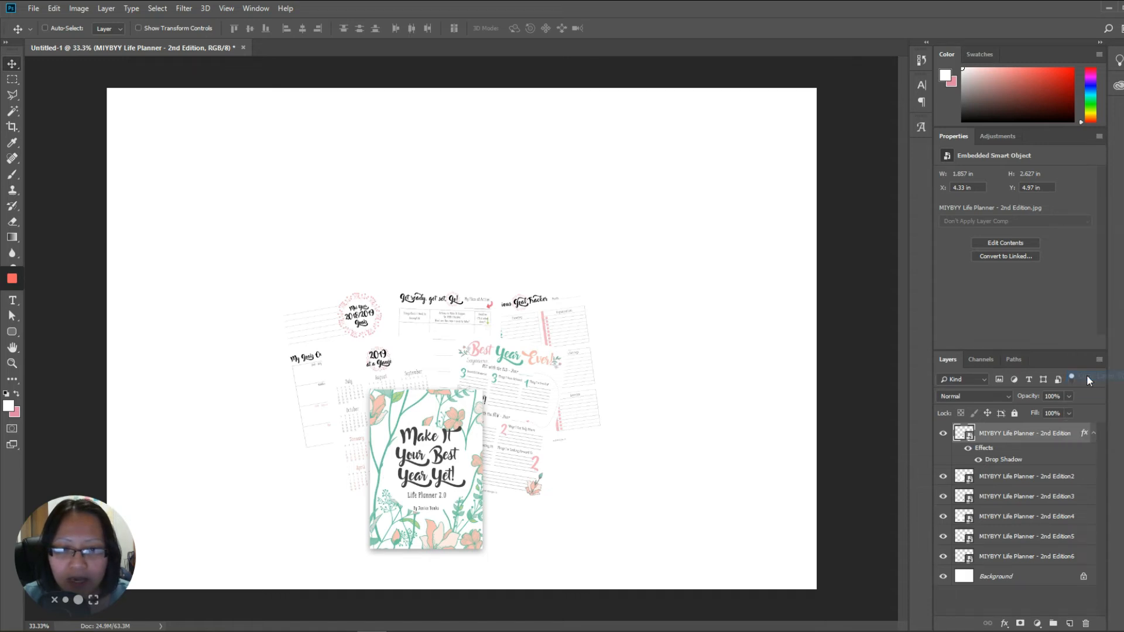
click(1041, 479)
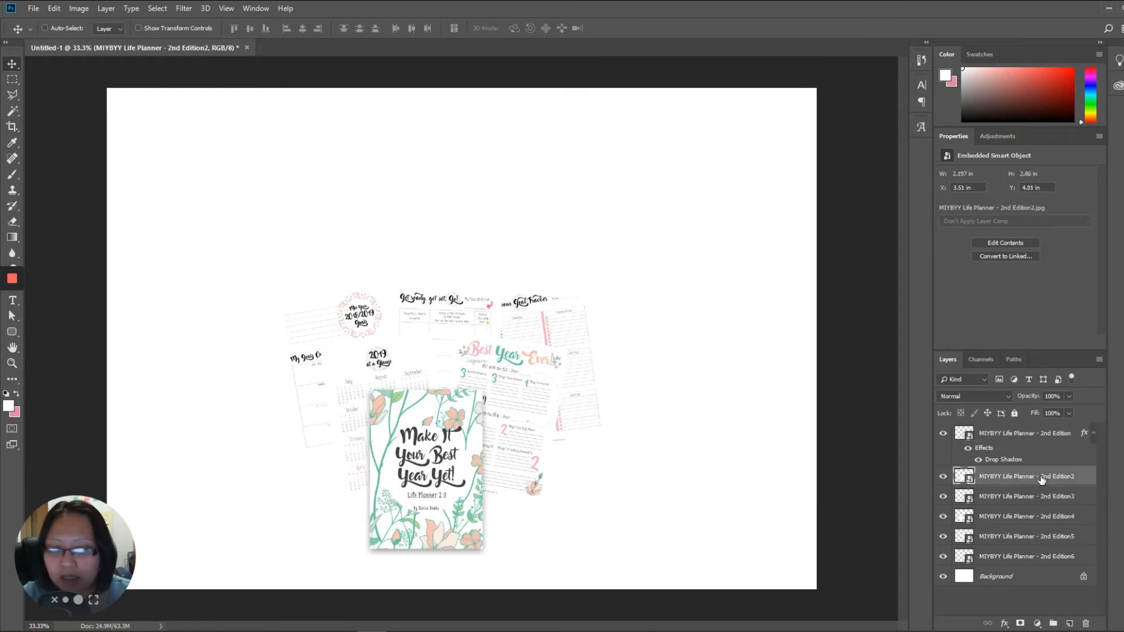
shift+click(998, 558)
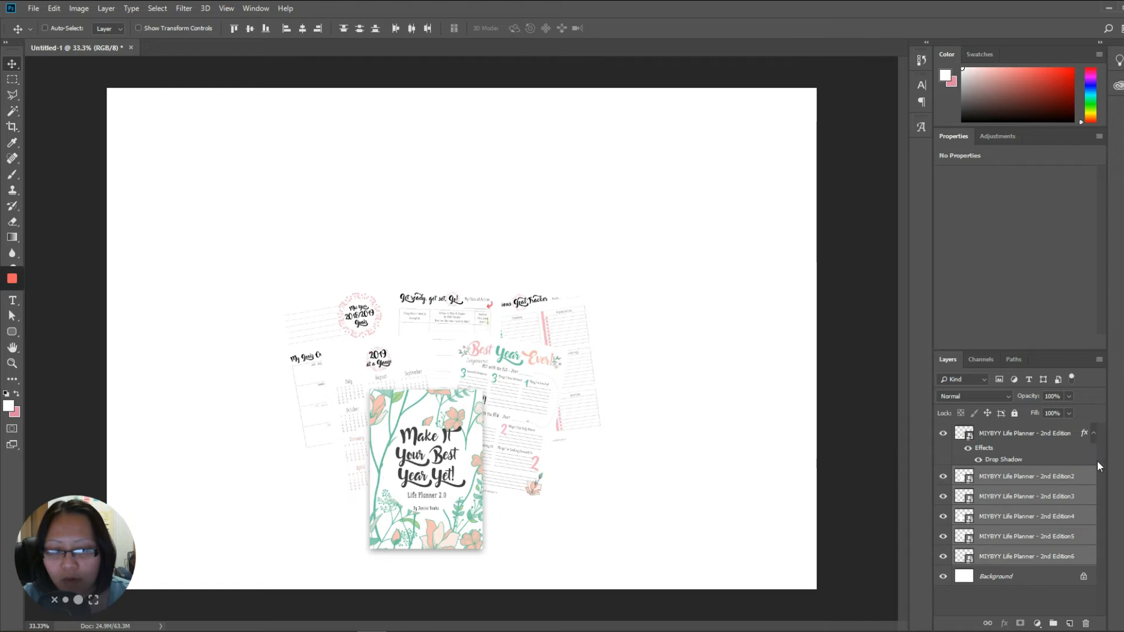
right_click(1087, 479)
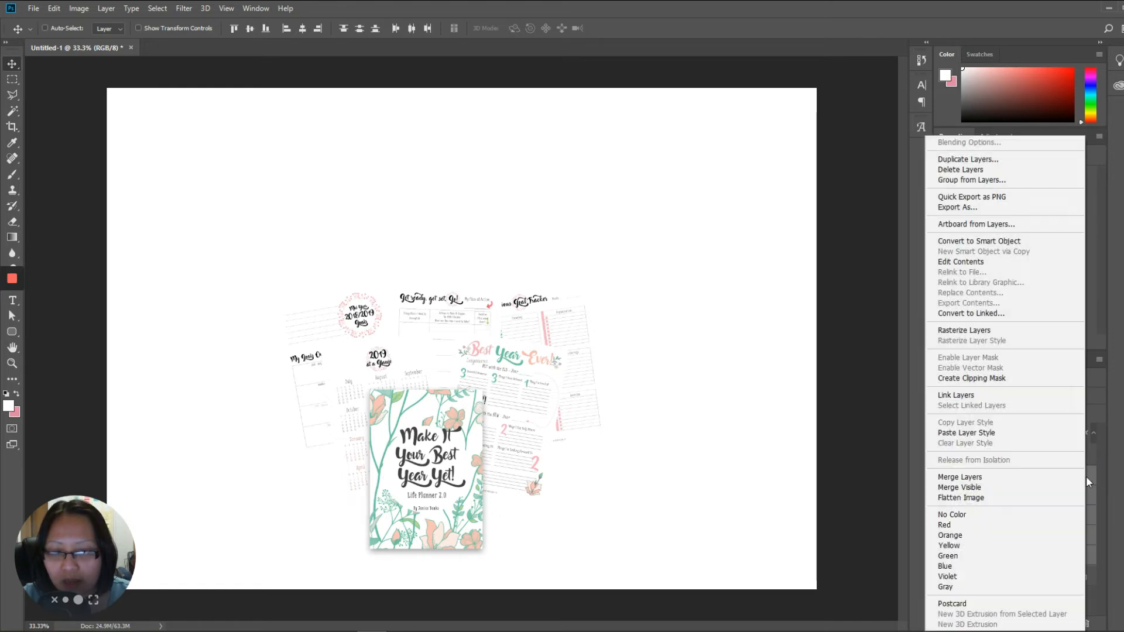
click(974, 434)
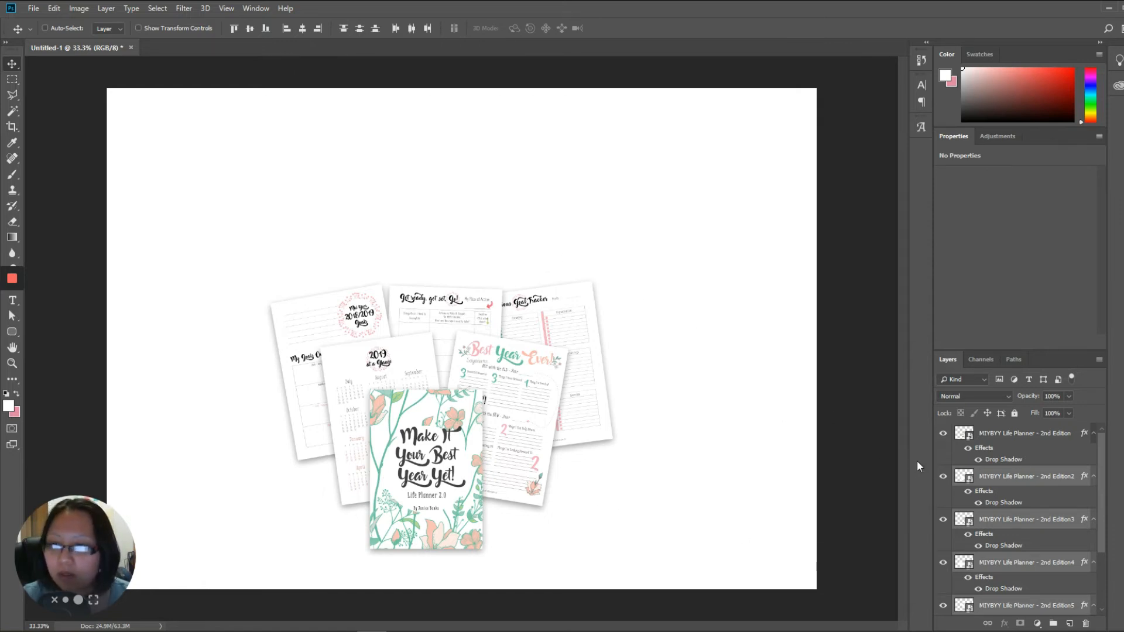
Step: Scale all six page layers together proportionally to about 128% with Free Transform and shift the group slightly left on the canvas
click(1046, 443)
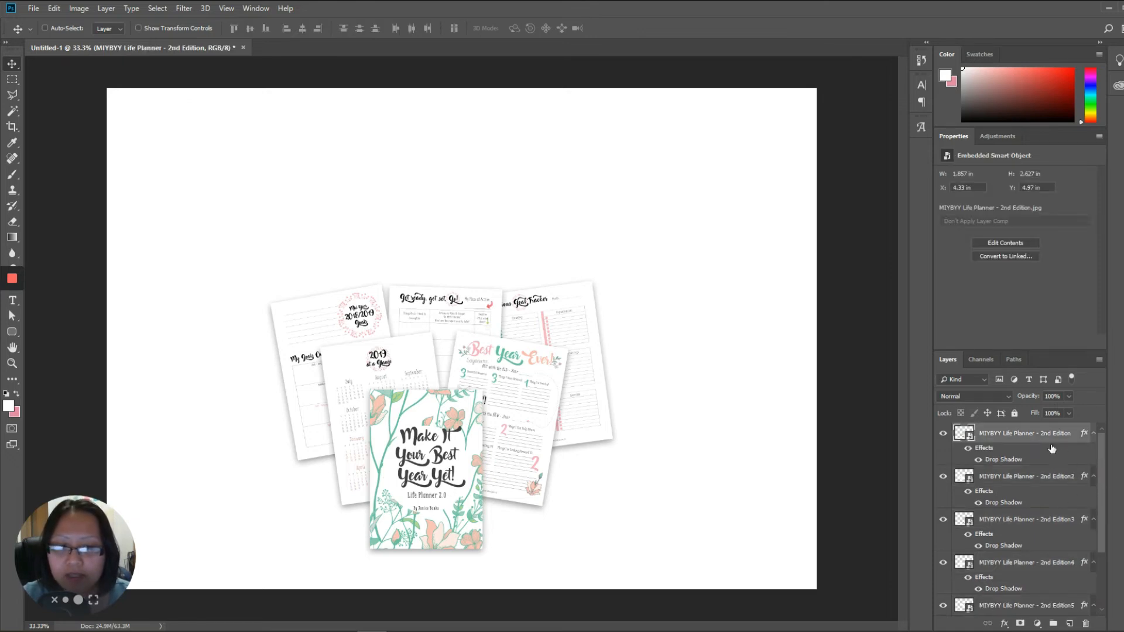
scroll(1056, 471, down, 2)
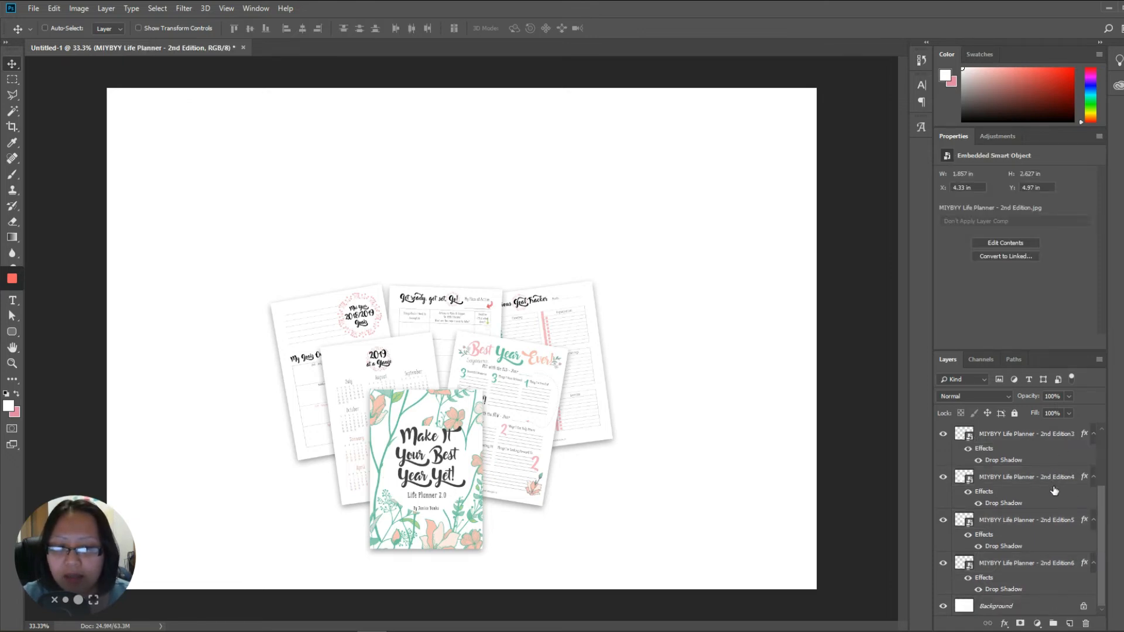
shift+click(999, 564)
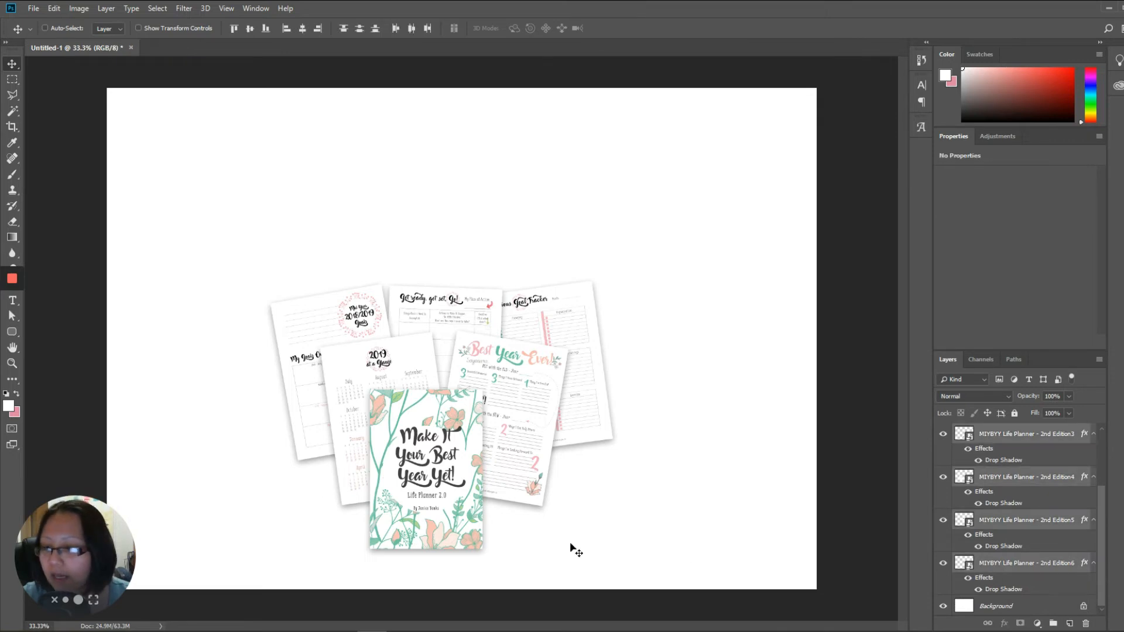
key(ctrl)
key(ctrl+t)
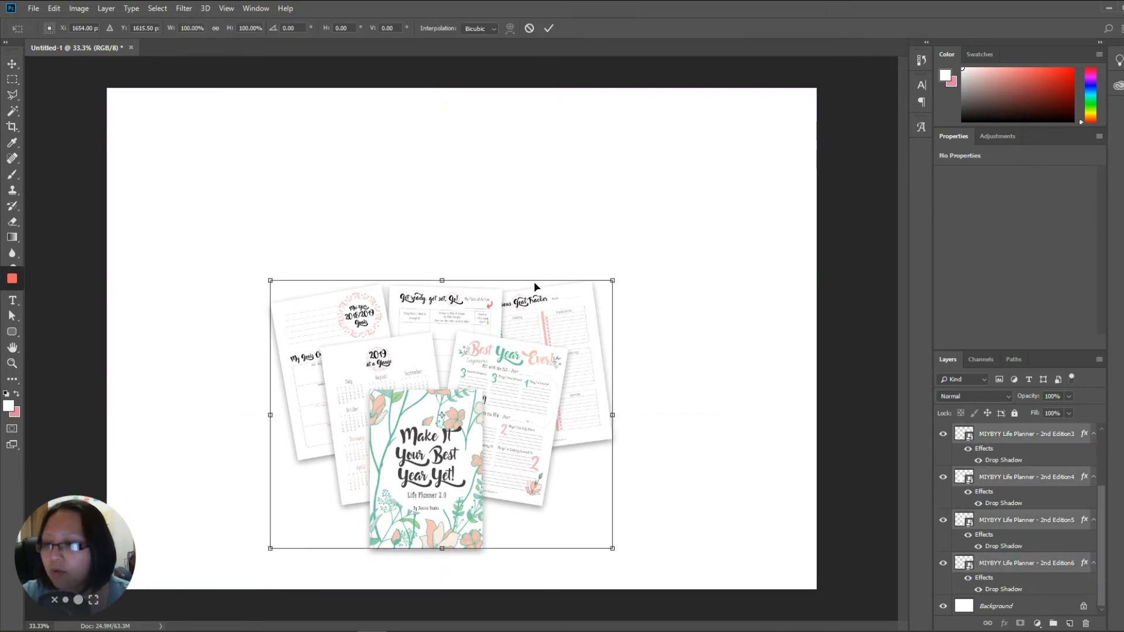
drag(613, 281, 708, 205)
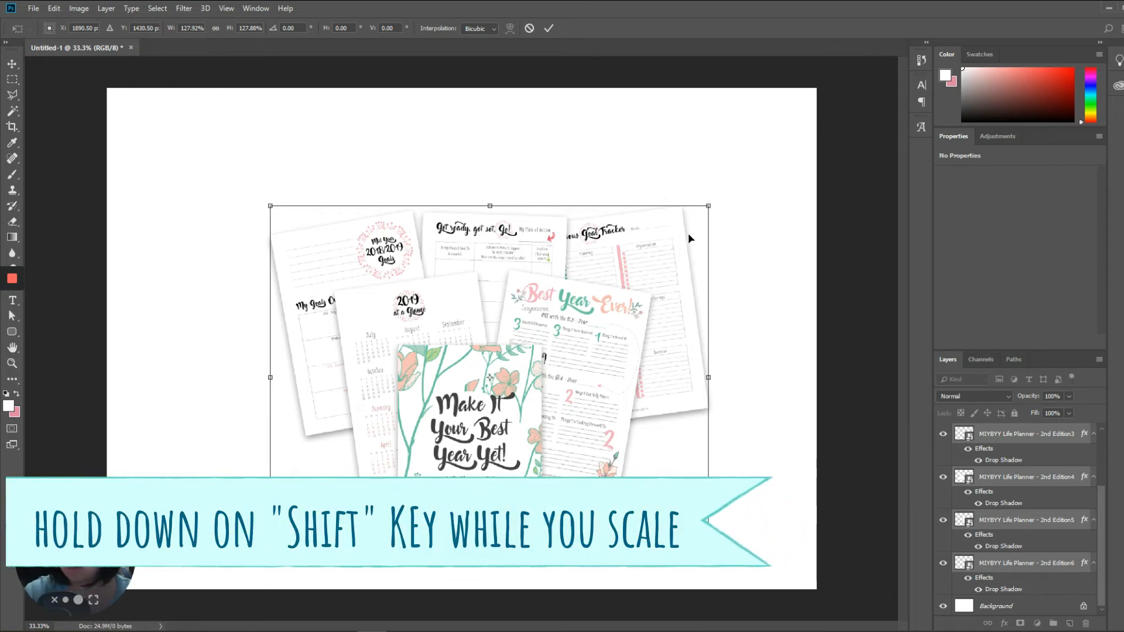
key(Return)
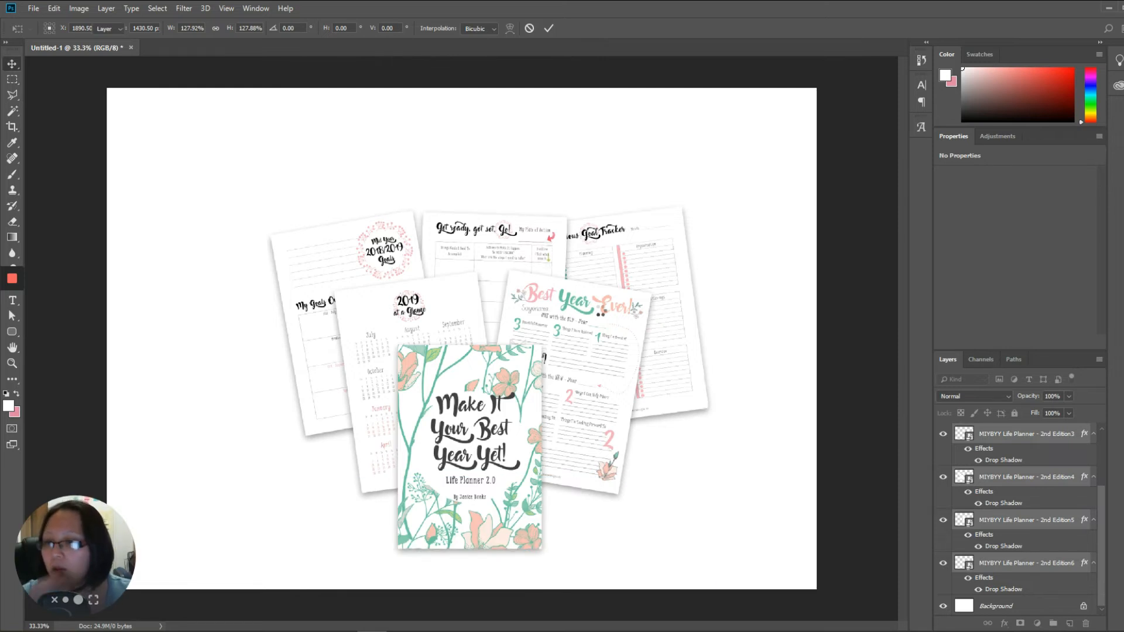
drag(599, 319, 565, 315)
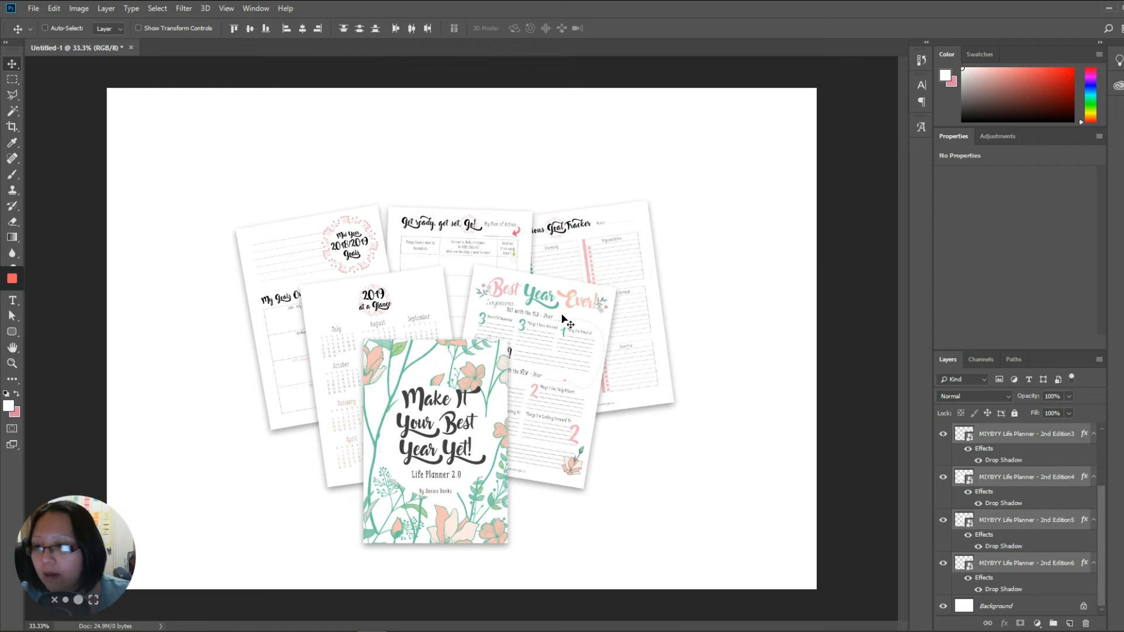
Step: Examine the document's pixel dimensions and resolution in the Image Size settings, leaving without applying changes
click(79, 9)
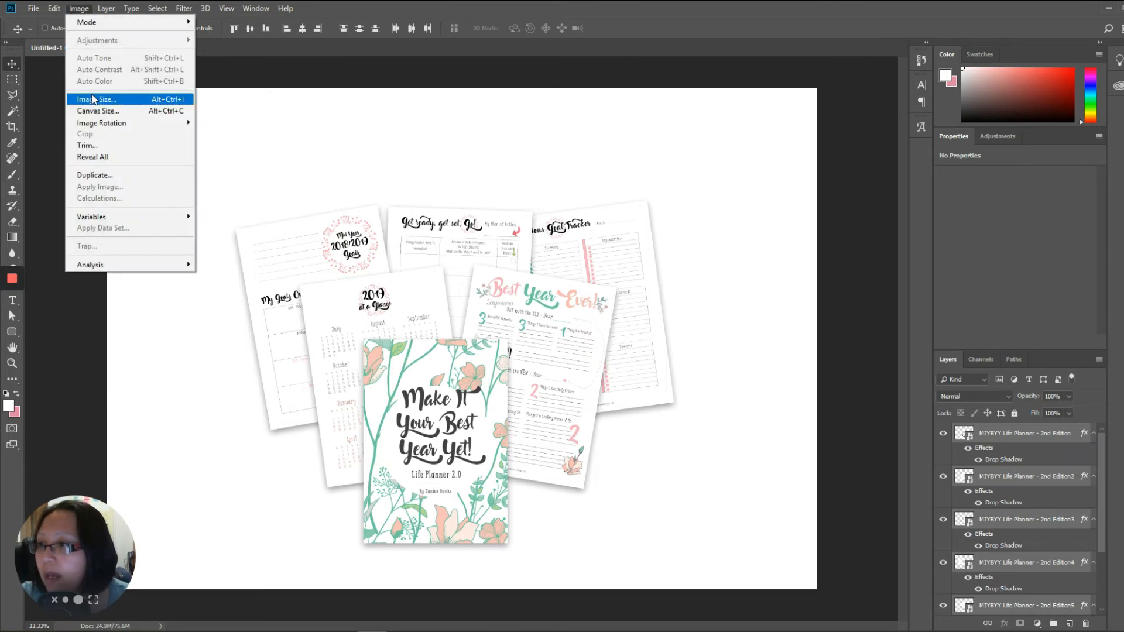
click(93, 100)
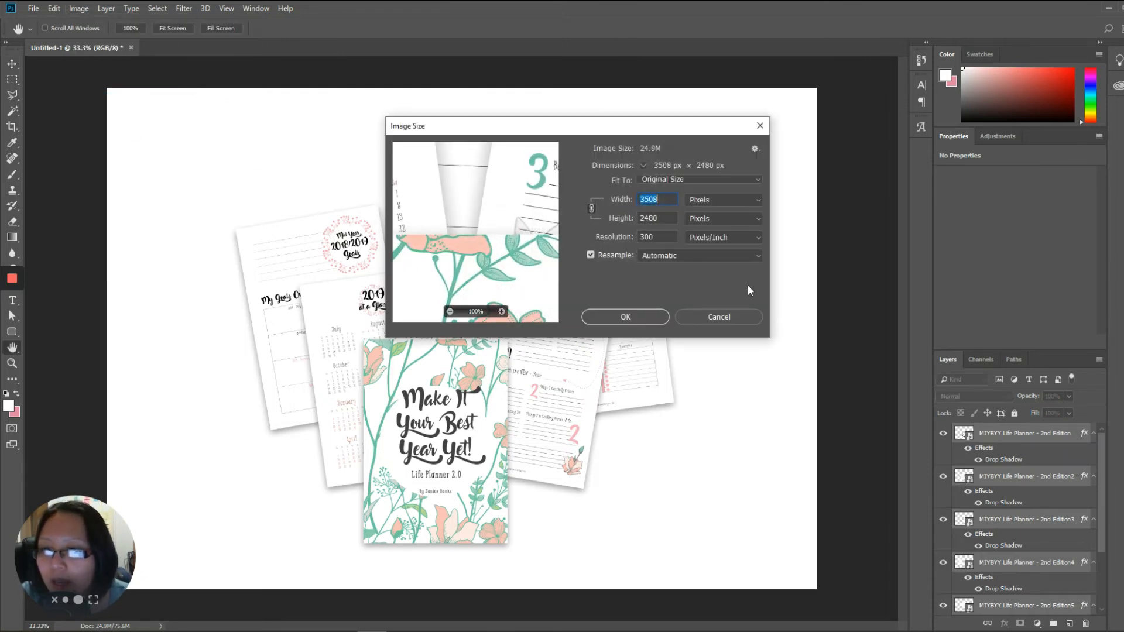
double_click(663, 238)
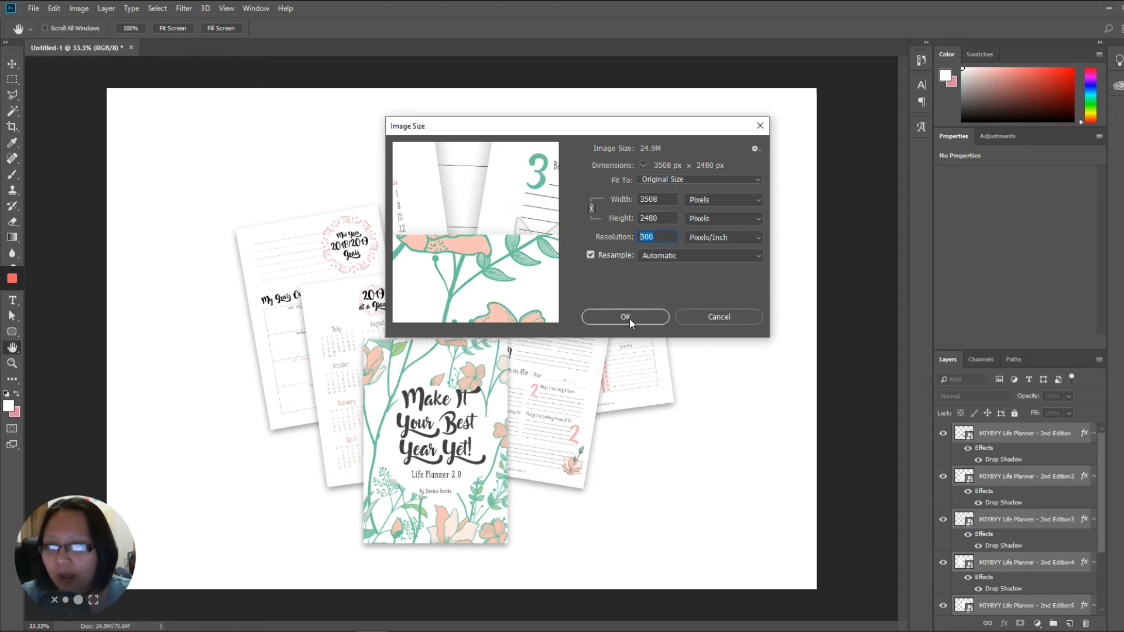
click(732, 318)
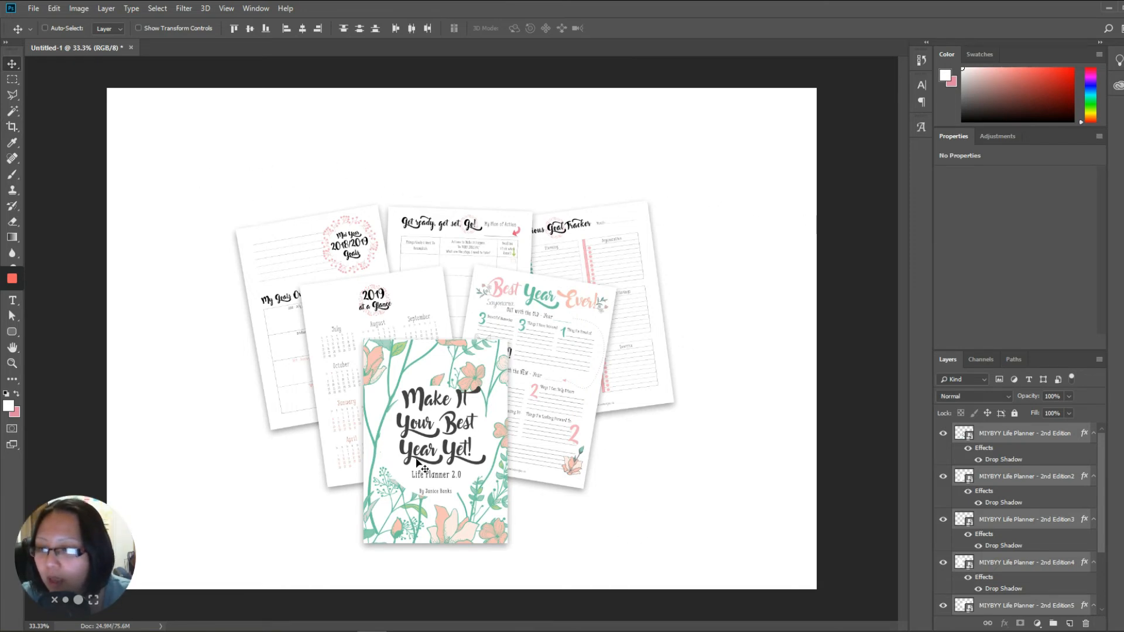
Step: Scale the six-page group proportionally to about 113% with Free Transform and move it slightly left and down towards the canvas center
key(ctrl)
key(ctrl+t)
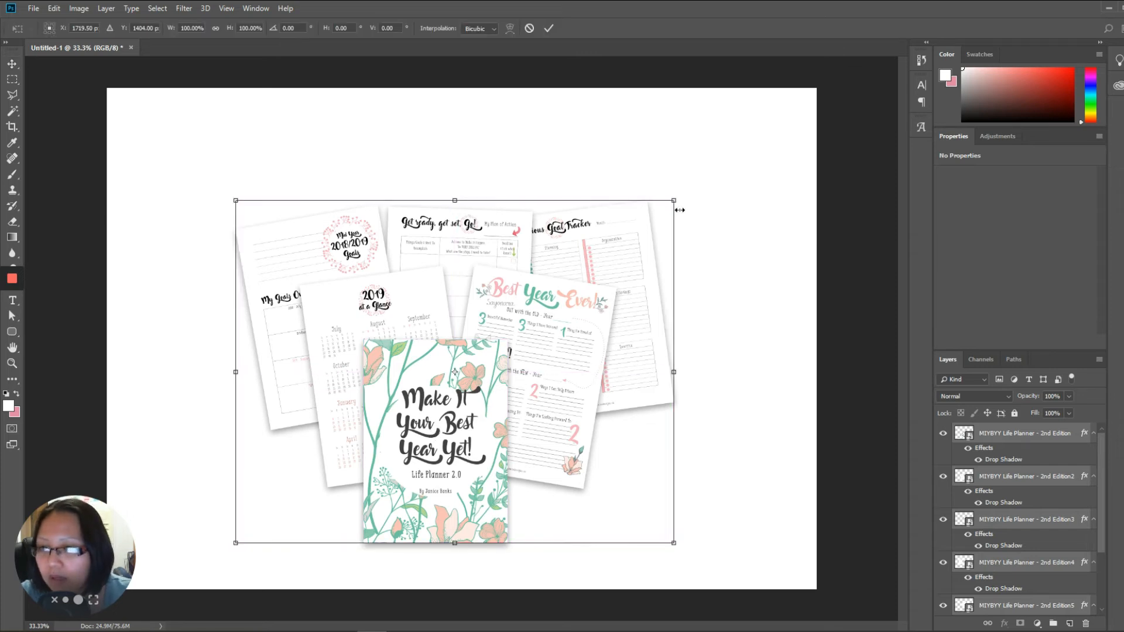
drag(686, 202, 726, 140)
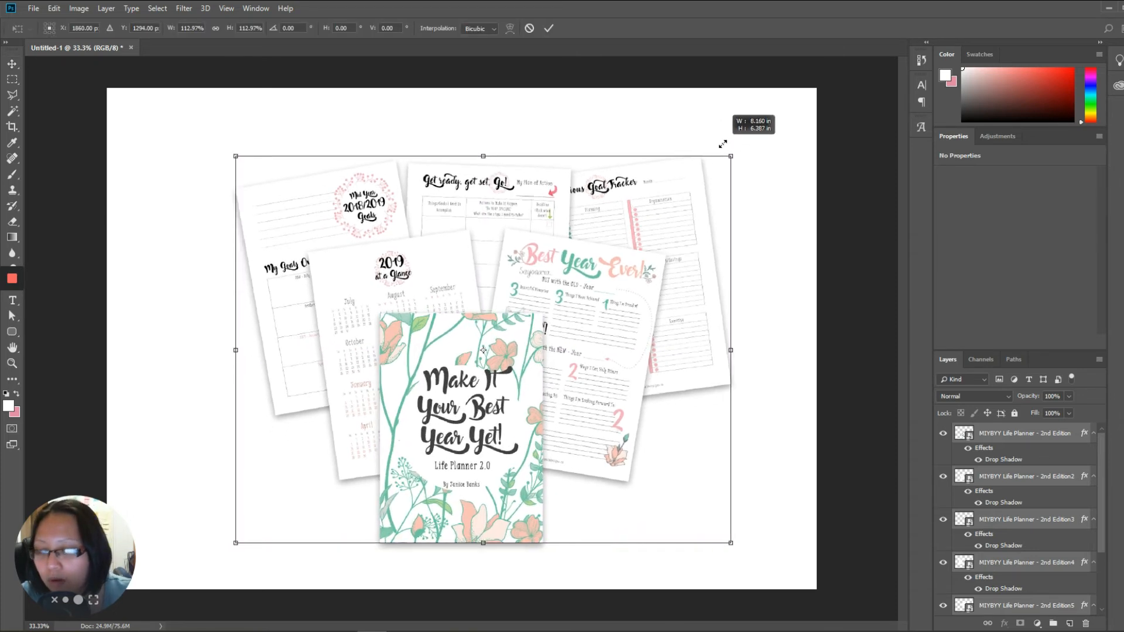
key(Return)
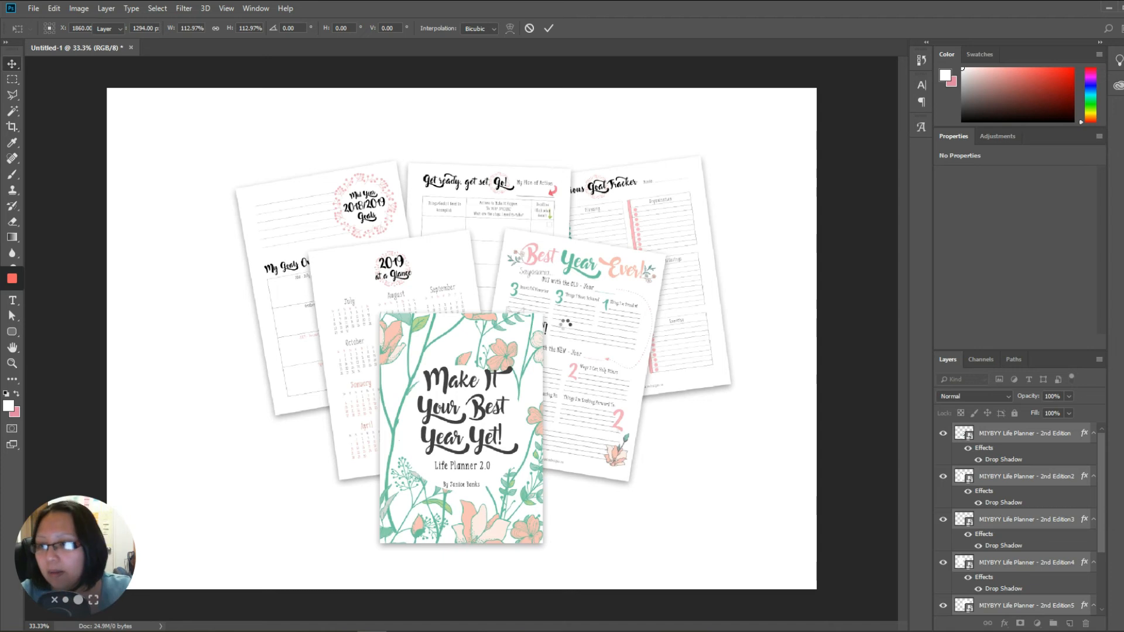
drag(548, 316, 515, 322)
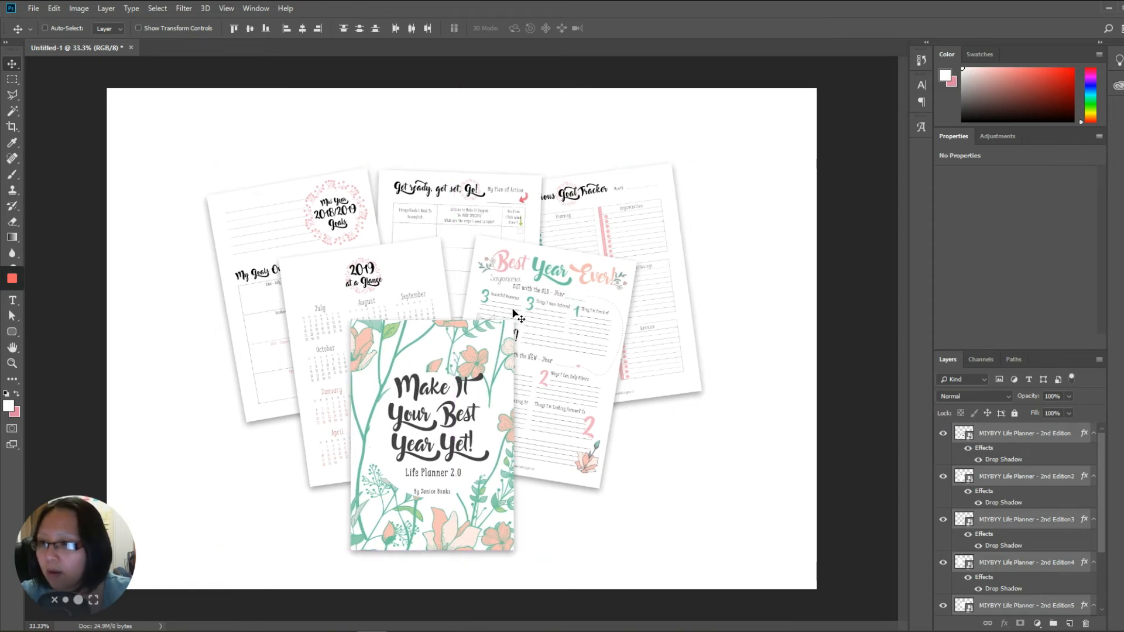
Step: Start a crop of the canvas and switch its aspect setting to Ratio with both ratio values cleared for free cropping
click(13, 127)
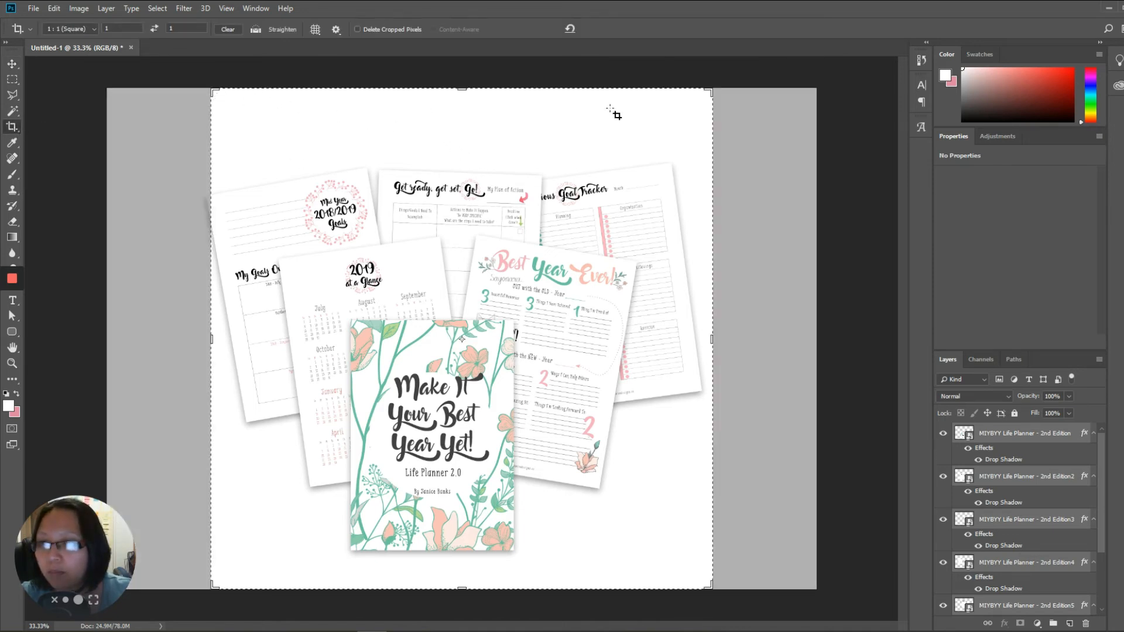
mouse_move(708, 91)
mouse_down()
mouse_move(633, 125)
mouse_move(718, 82)
mouse_move(665, 108)
mouse_move(702, 81)
mouse_move(674, 107)
mouse_move(697, 73)
mouse_up()
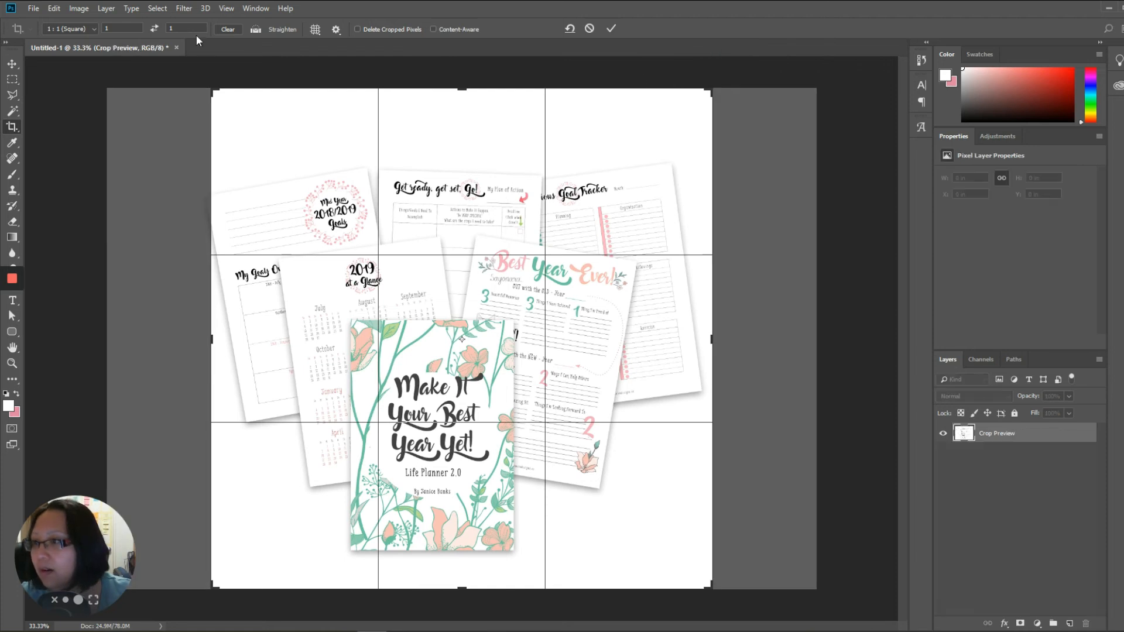
click(64, 30)
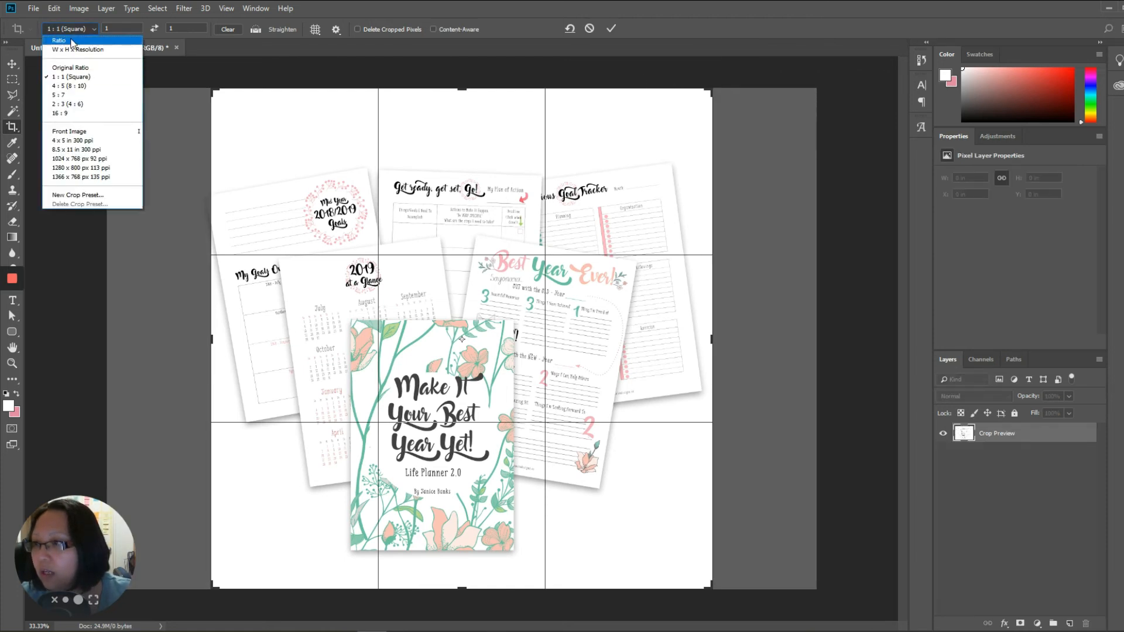
click(70, 67)
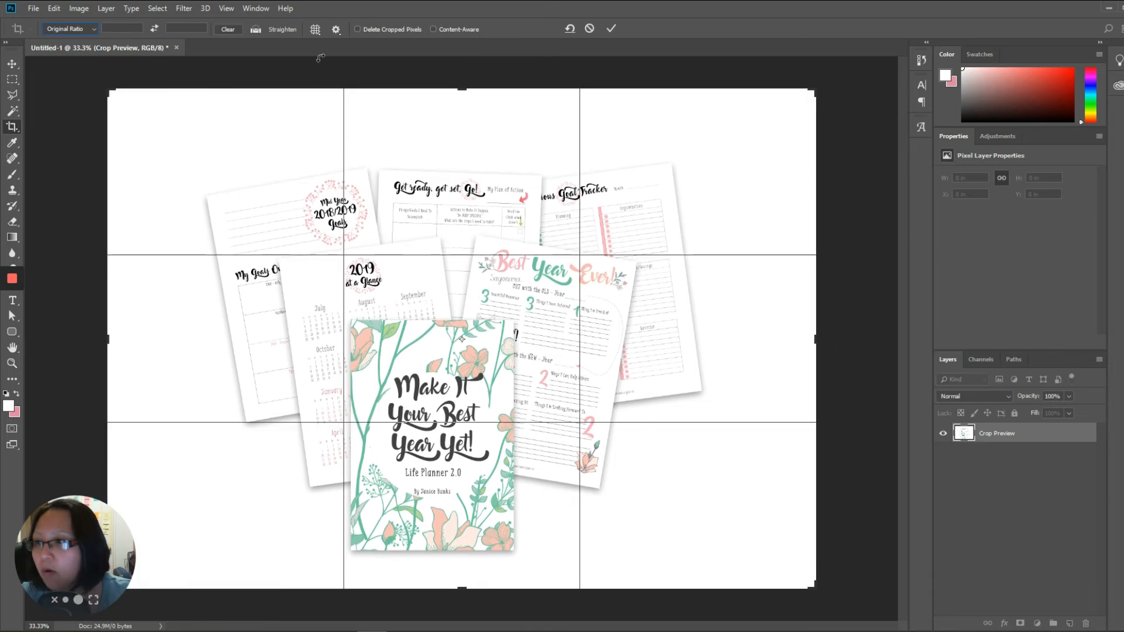
click(68, 29)
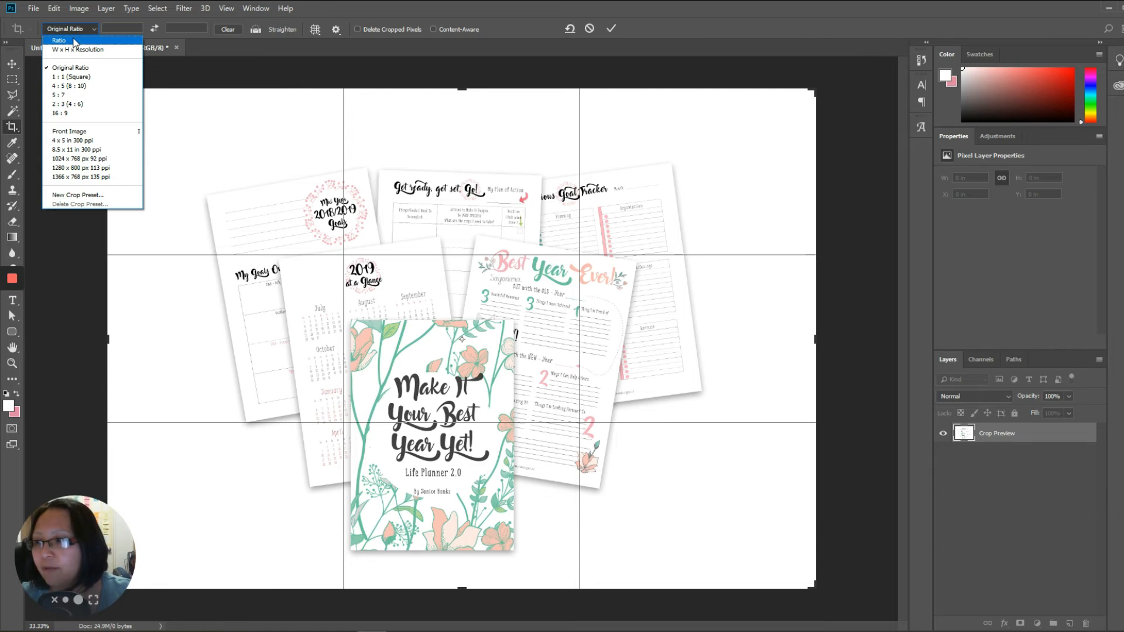
click(74, 39)
key(Tab)
key(BackSpace)
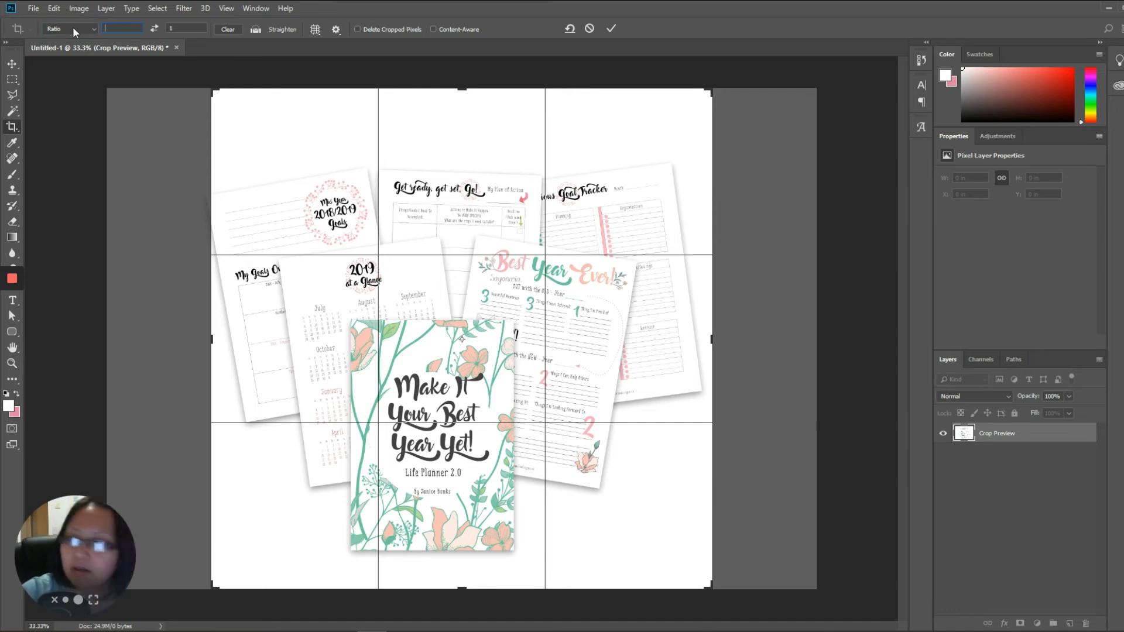
click(226, 29)
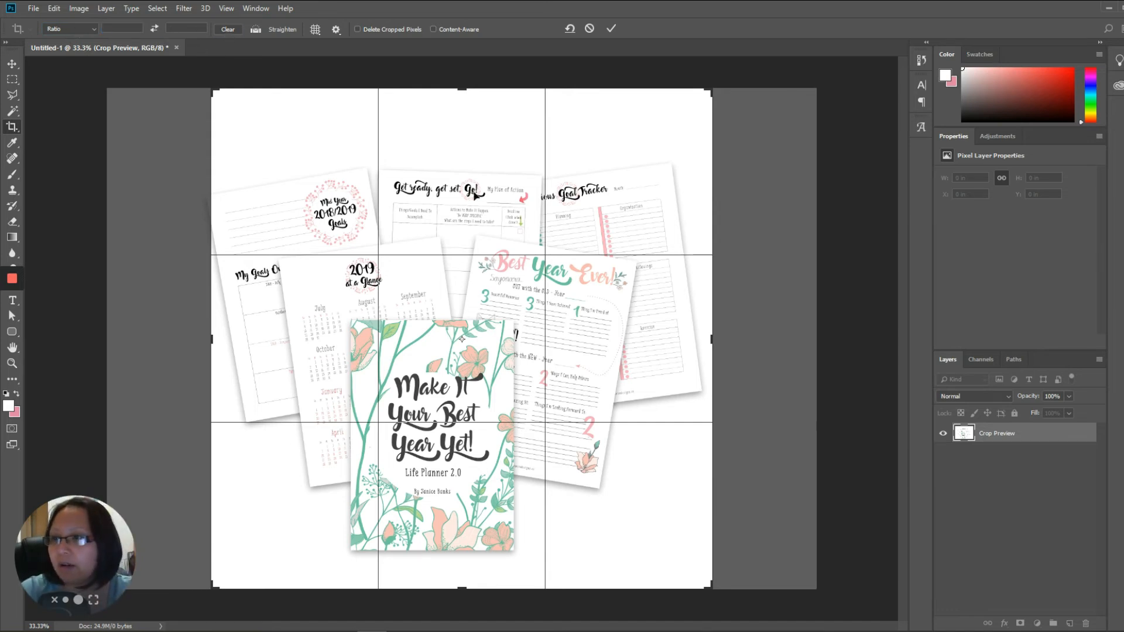
Step: Adjust the crop borders to fit closely around the fanned pages with a small white margin, and apply the crop
drag(468, 102, 469, 129)
drag(711, 339, 710, 339)
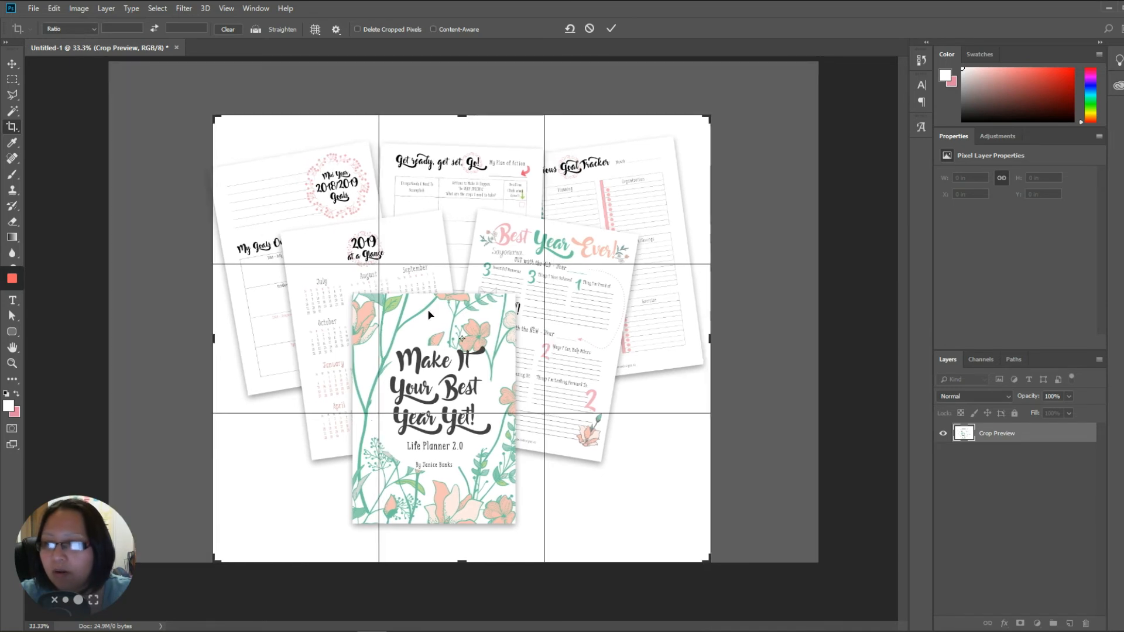
drag(214, 339, 199, 339)
drag(461, 562, 466, 555)
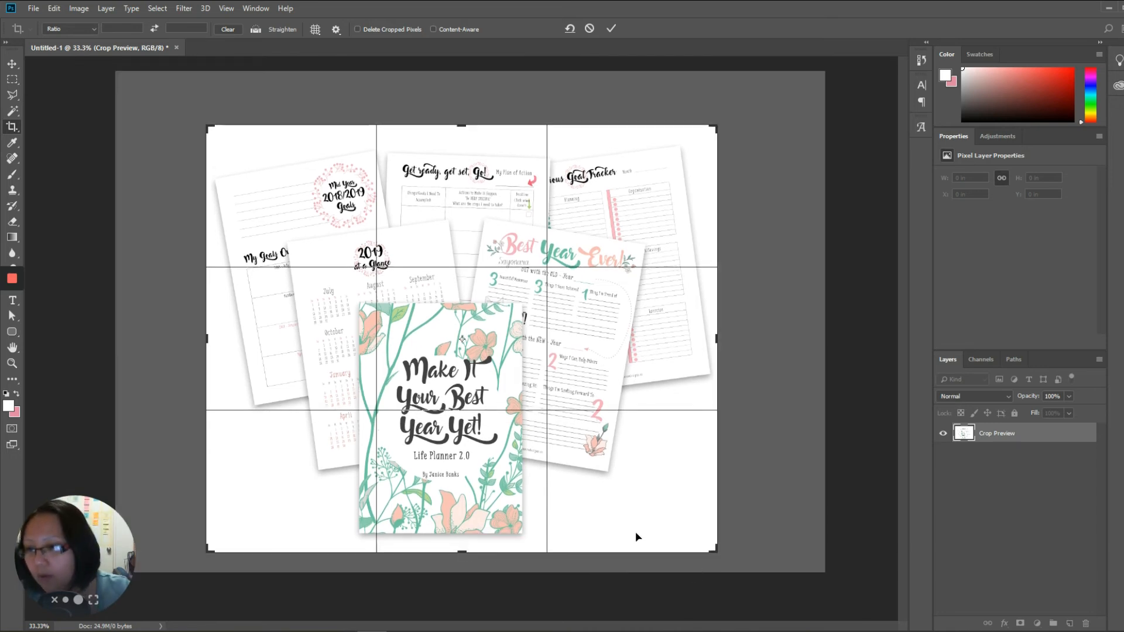
click(611, 29)
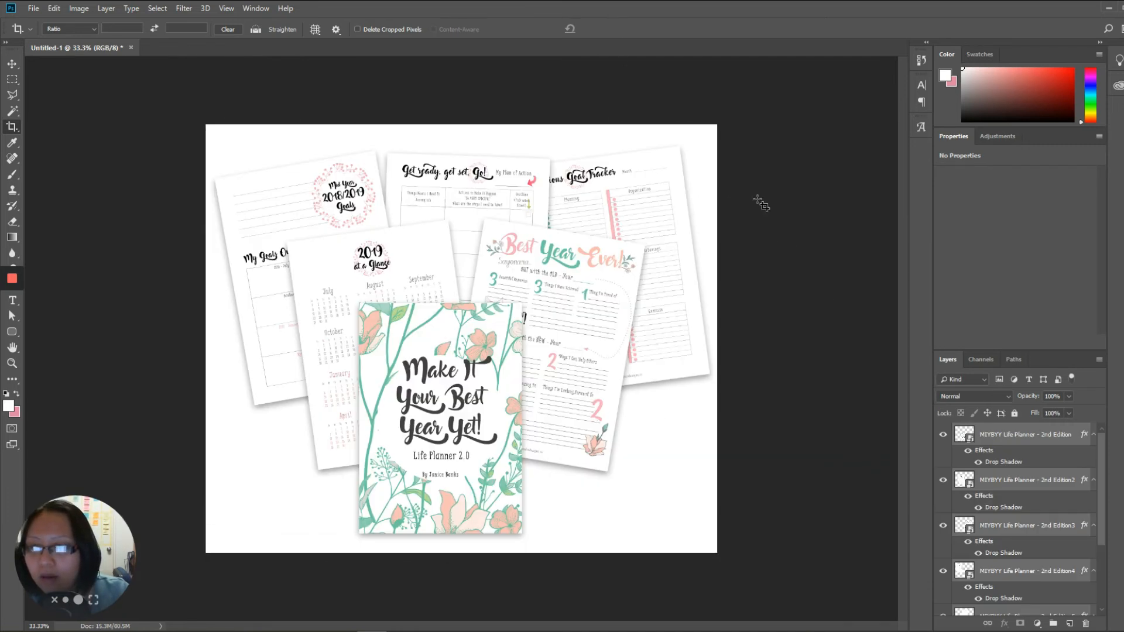
Step: Toggle the visibility of the white background layer, Layer 0, and delete that layer to leave a transparent background
drag(1104, 464, 1087, 556)
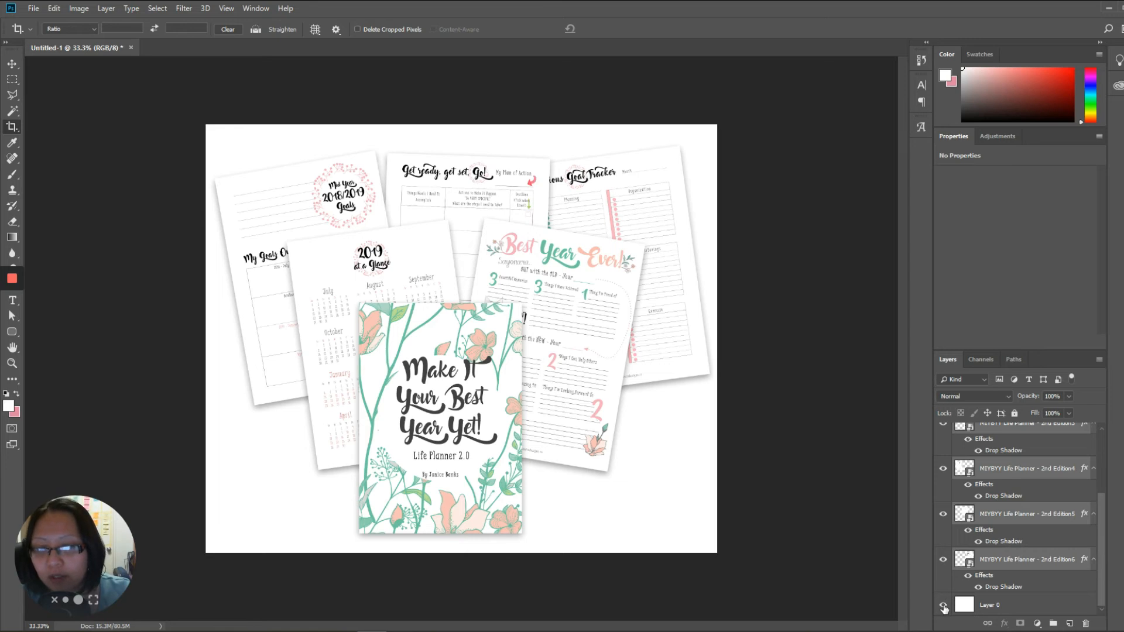
click(943, 607)
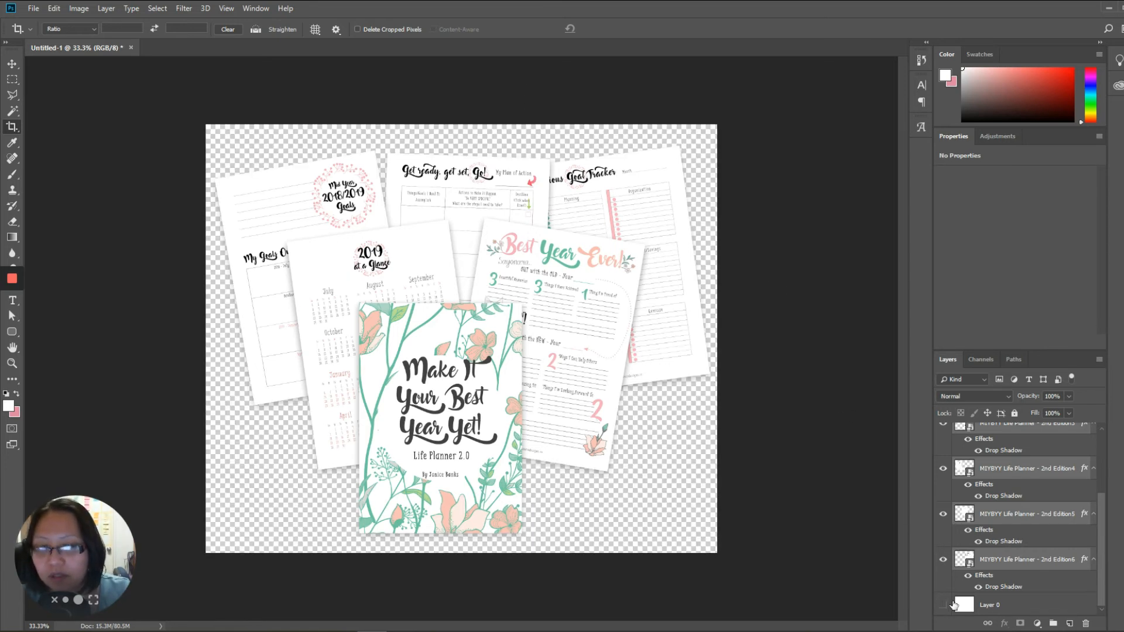
click(943, 607)
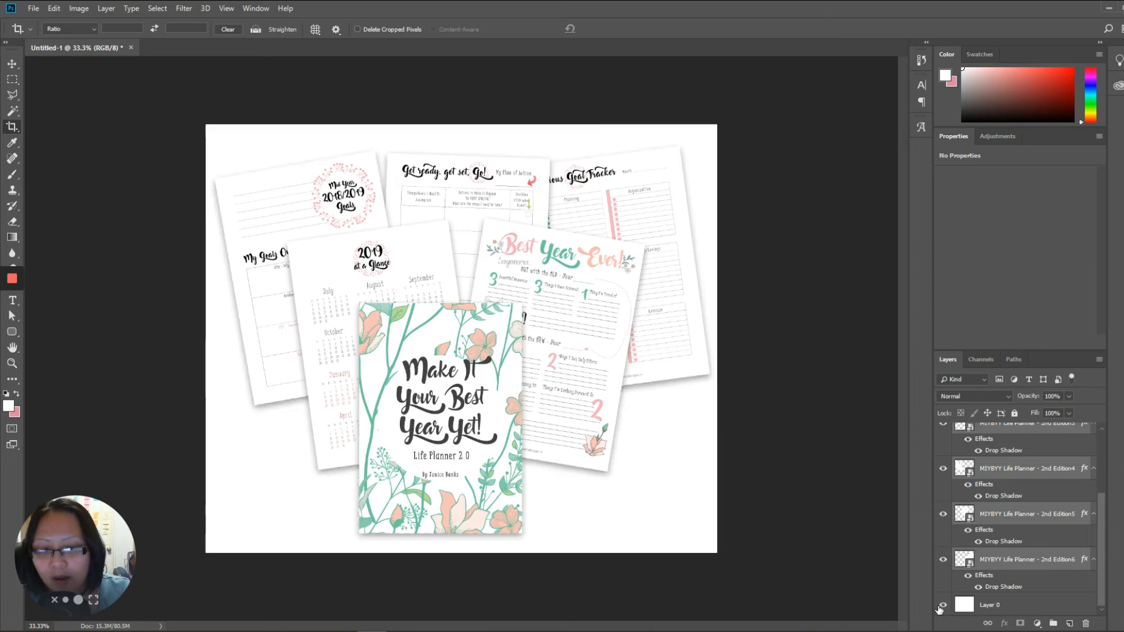
drag(1022, 608, 1086, 625)
drag(1104, 587, 1104, 630)
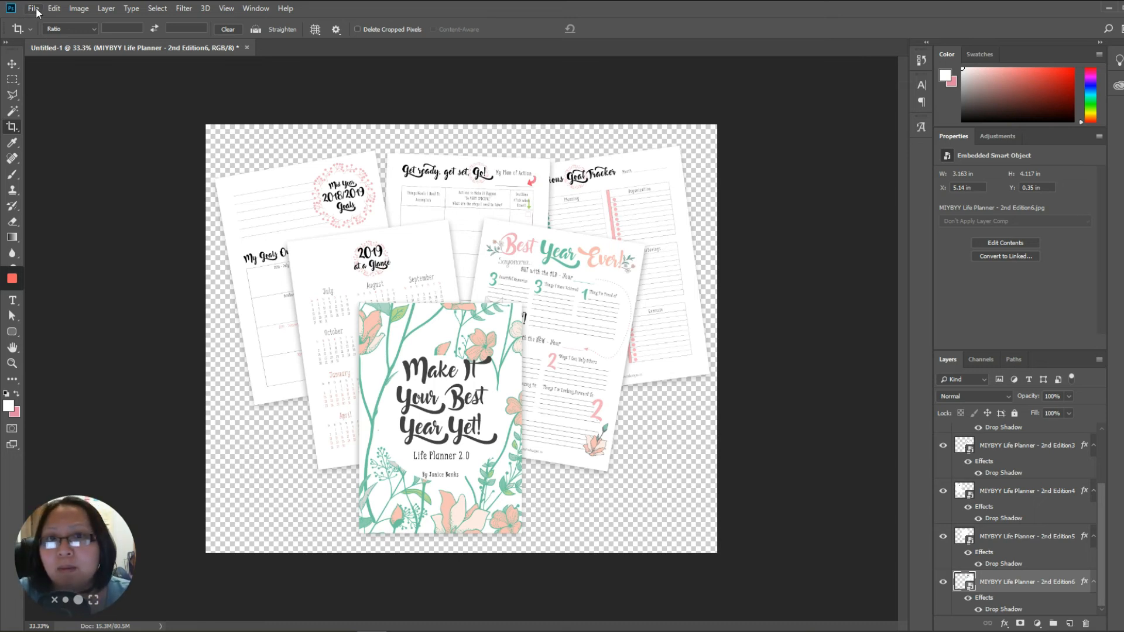
Step: Start a Save for Web export of the image and select the PNG-24 version among the four previews
click(34, 8)
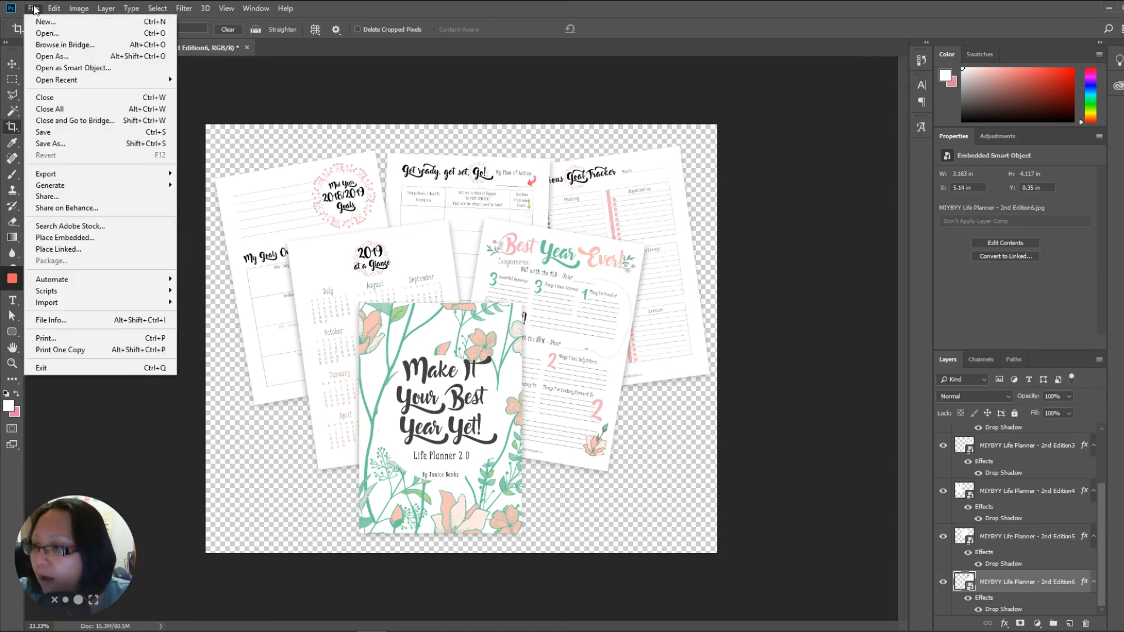
mouse_move(62, 174)
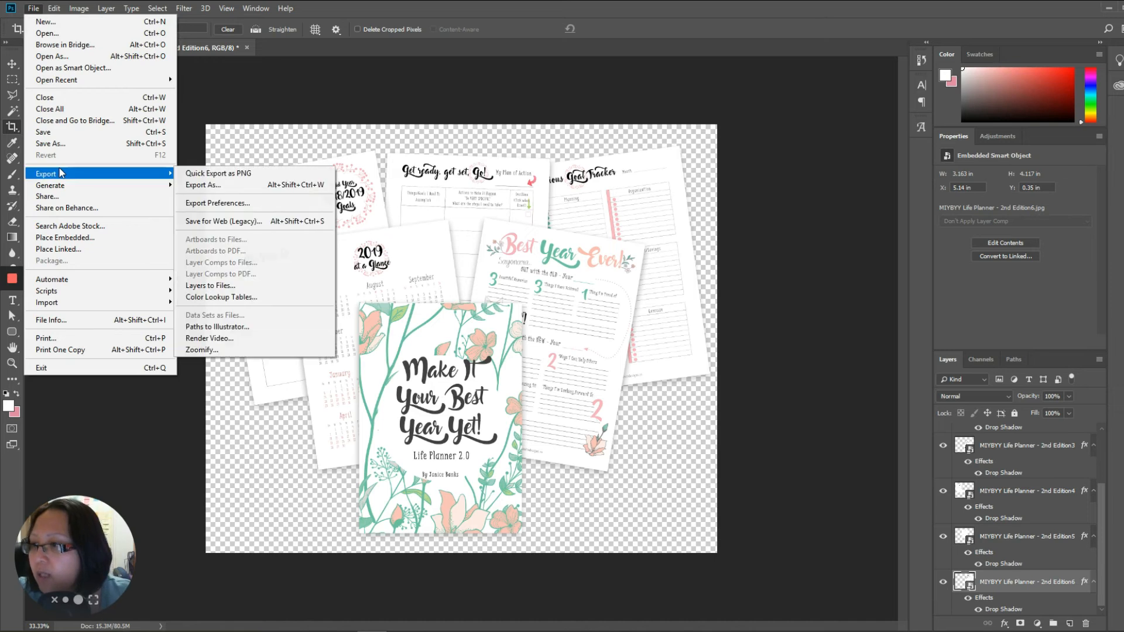
click(237, 221)
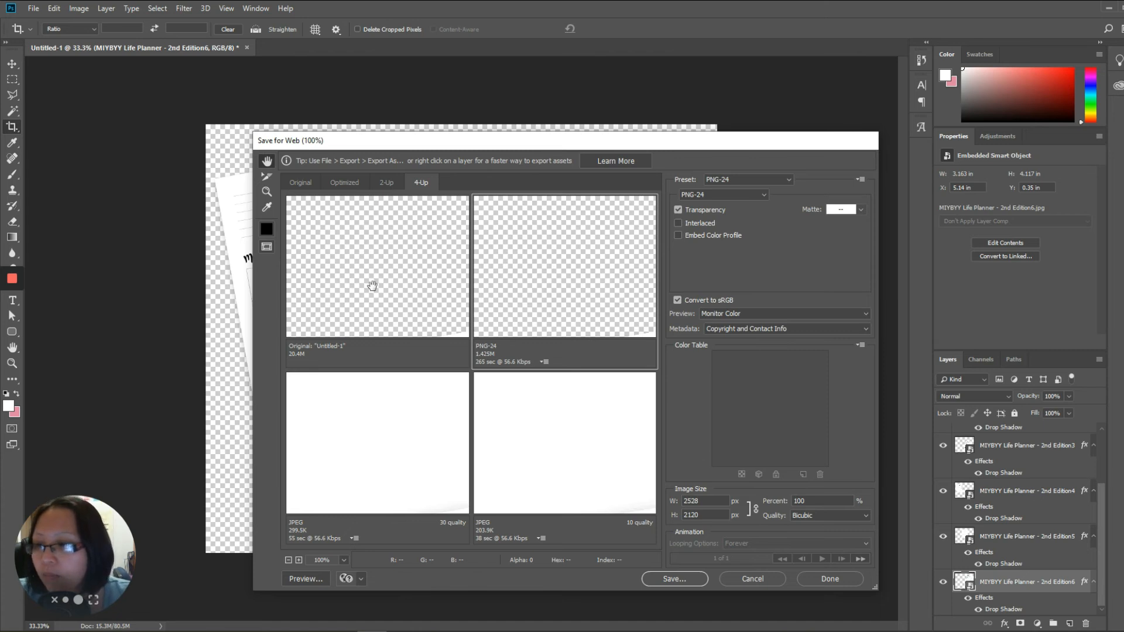
drag(349, 271, 354, 226)
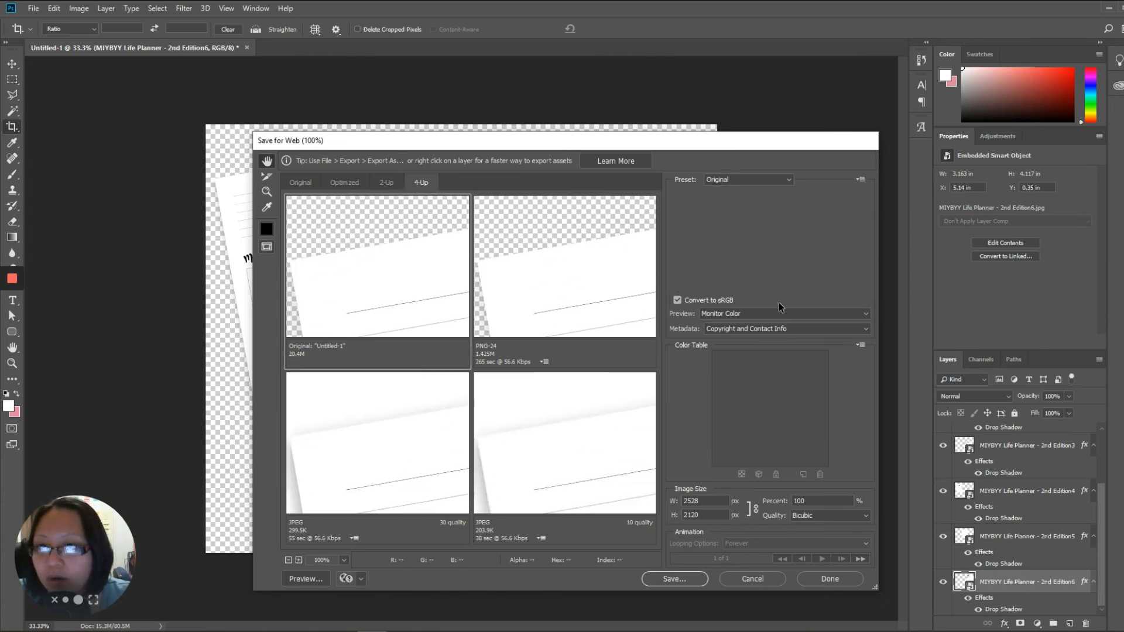
click(741, 179)
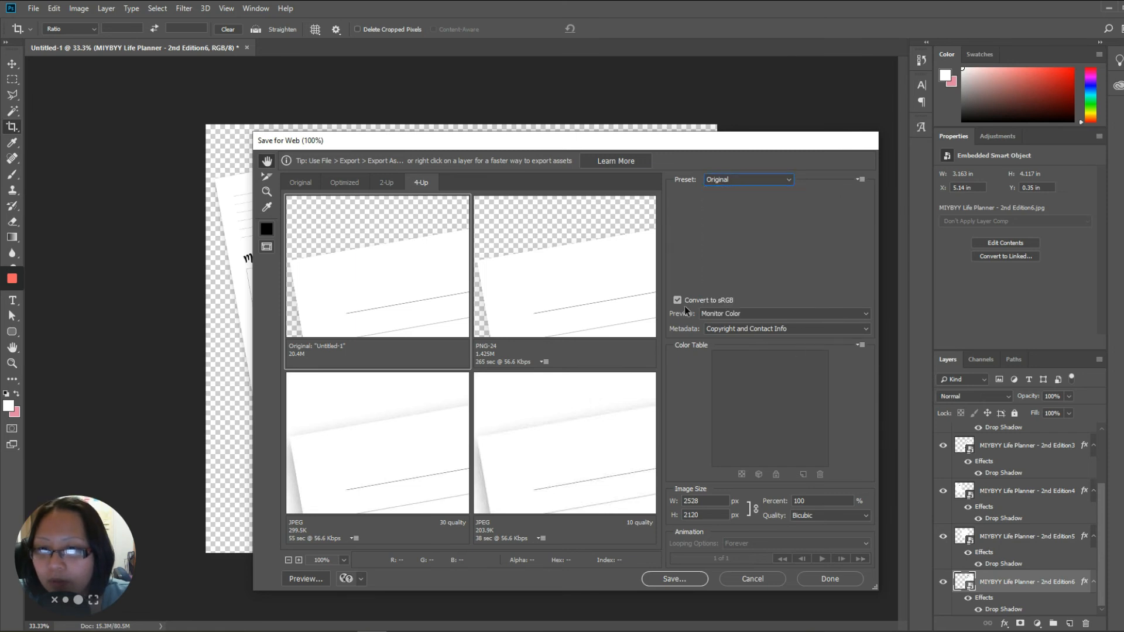
scroll(525, 299, up, 3)
scroll(537, 291, down, 7)
scroll(541, 289, up, 2)
scroll(540, 289, up, 4)
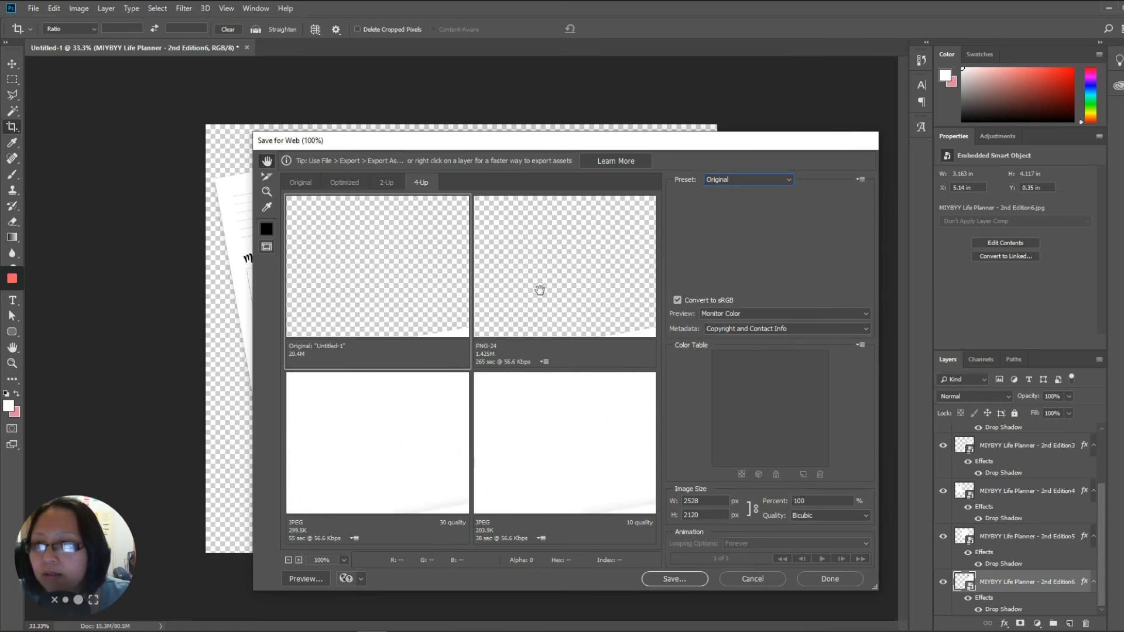
click(540, 290)
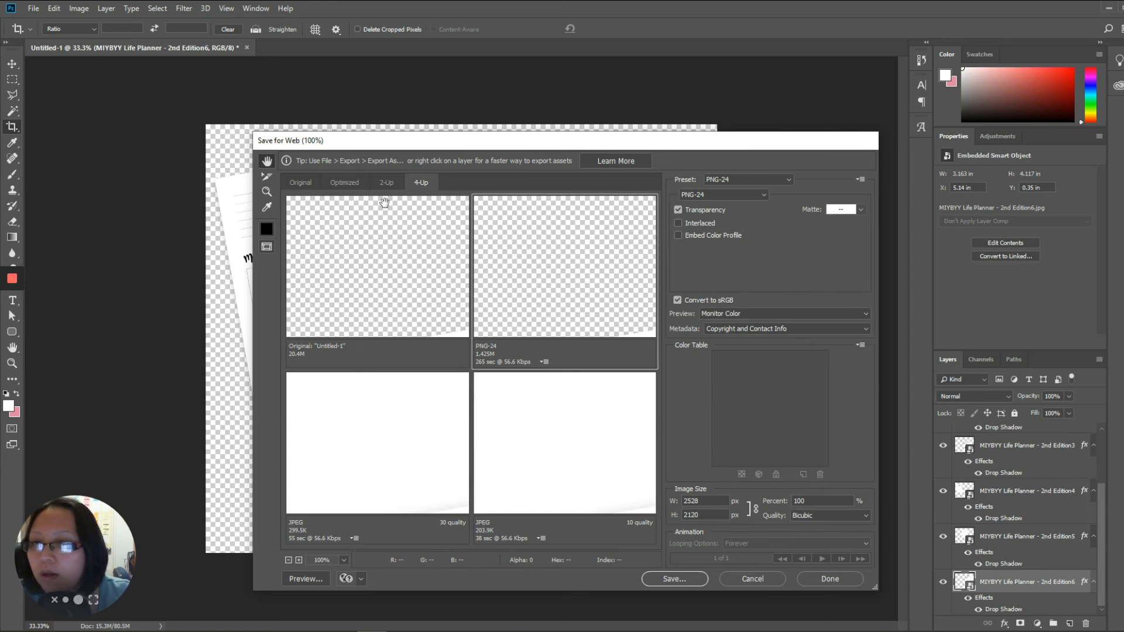
scroll(589, 267, down, 3)
scroll(586, 262, up, 2)
Step: Try the JPEG format for the selected export version and set it back to PNG-24
click(710, 195)
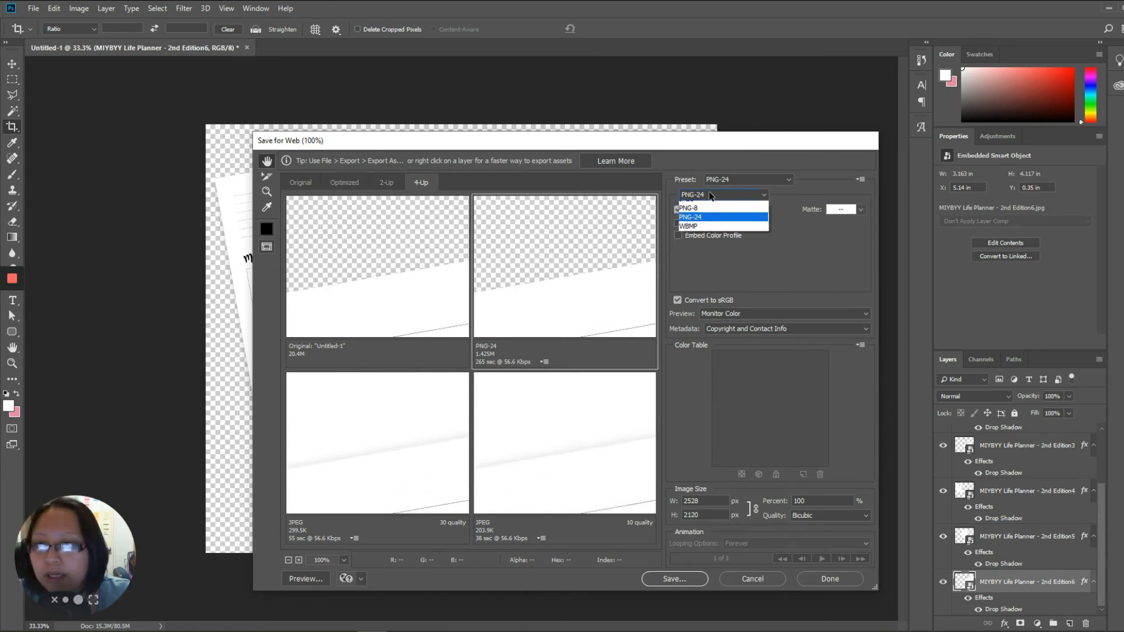
click(703, 215)
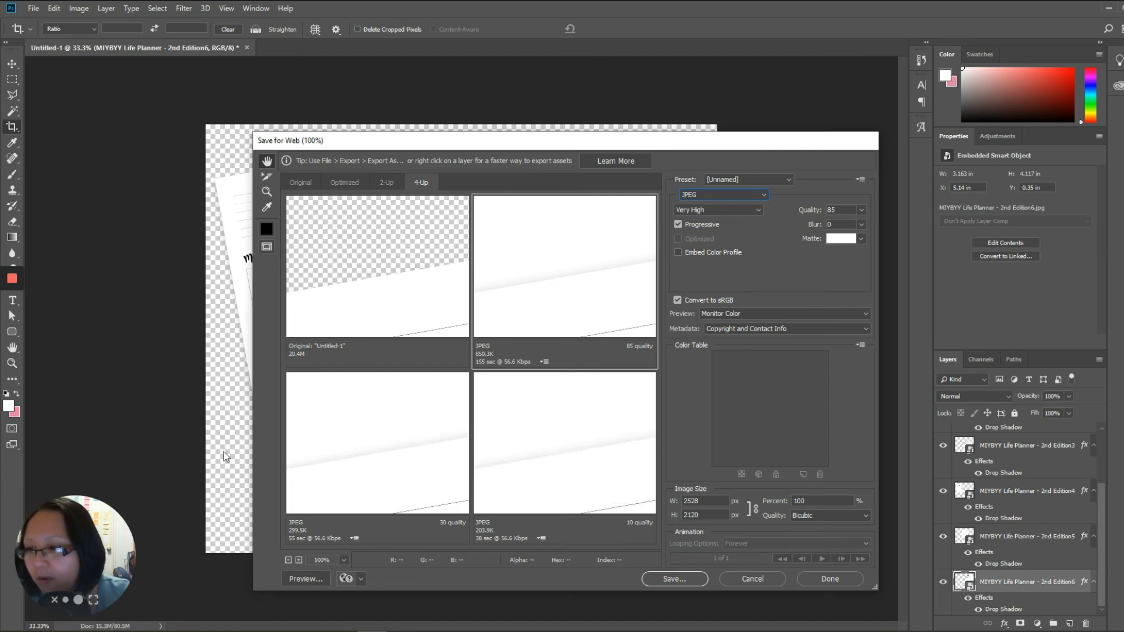
click(708, 195)
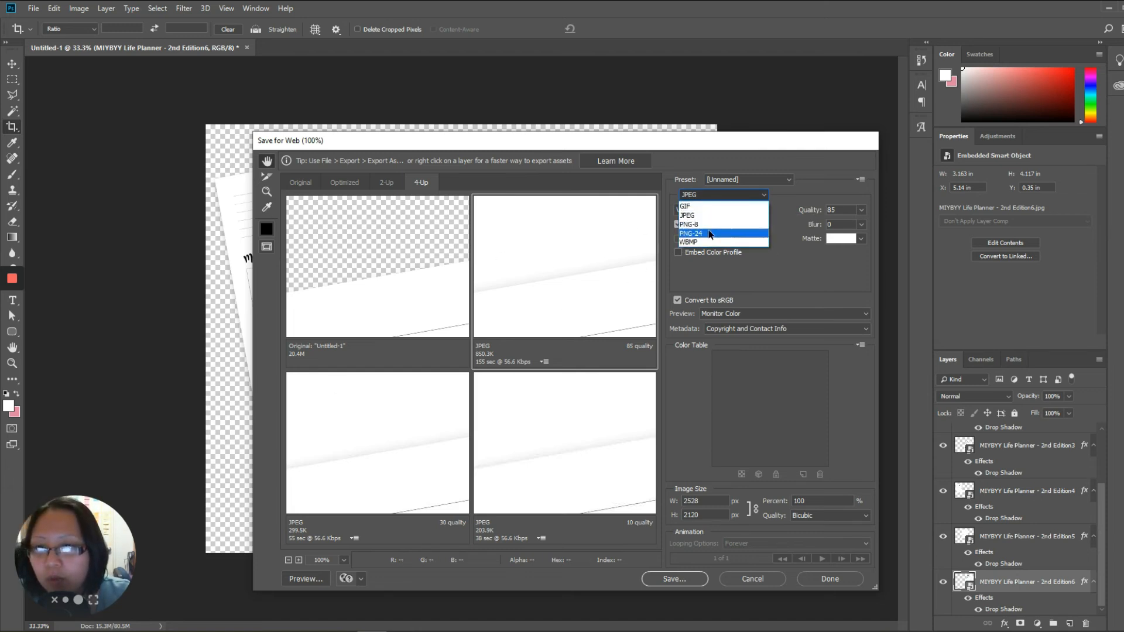
click(709, 234)
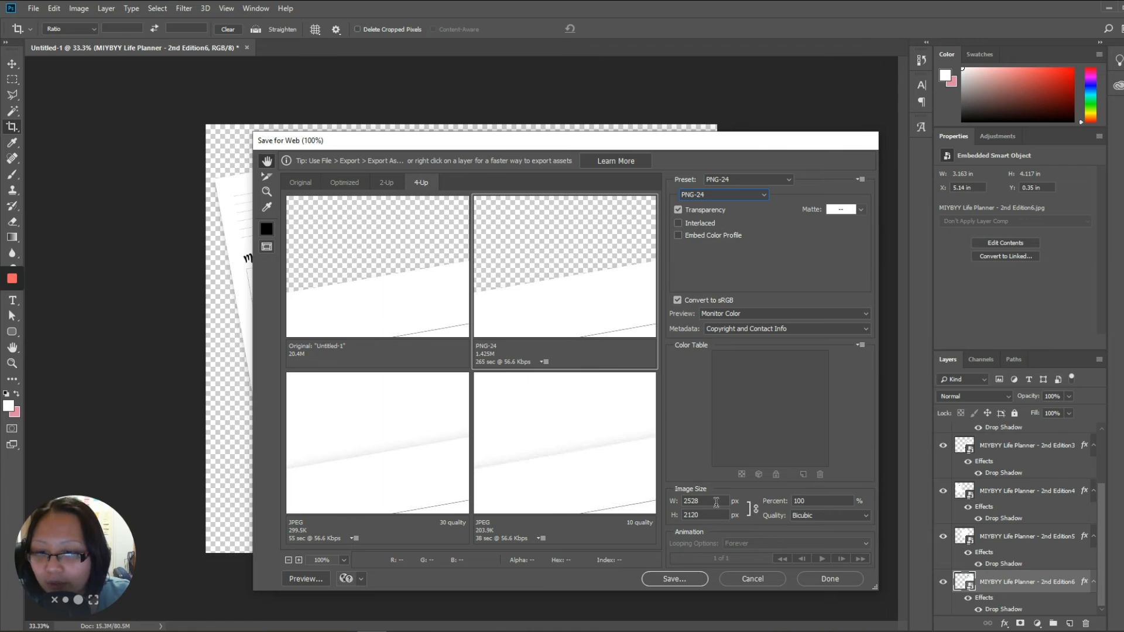
Step: Set the export width to 1200 px with linked proportions and inspect the resized pages in the preview
click(677, 504)
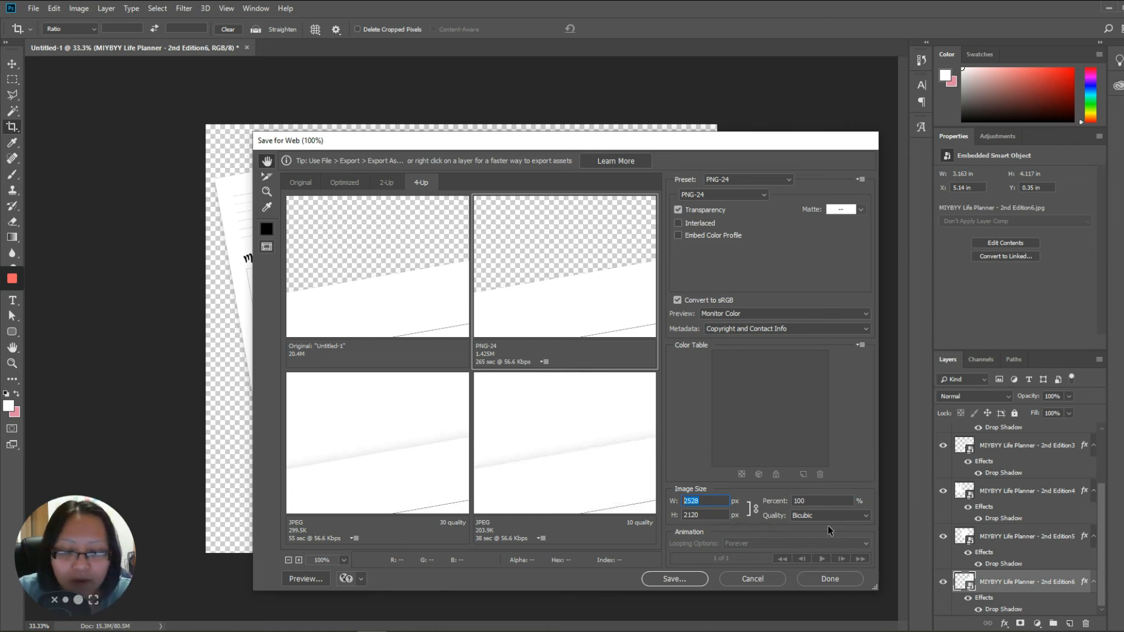
text(1200)
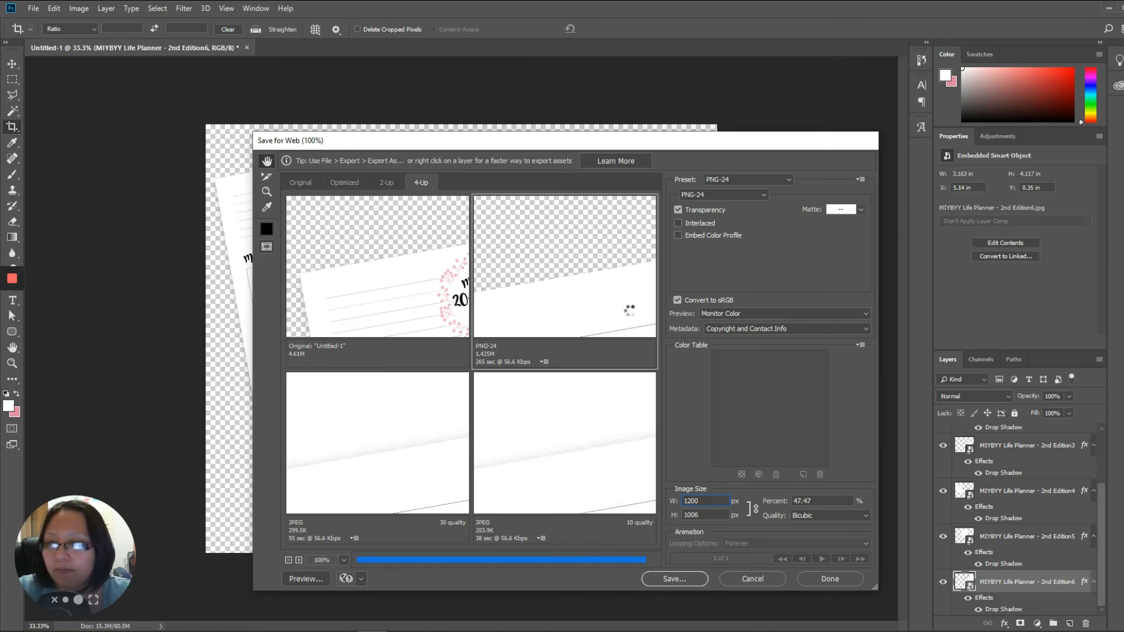
drag(615, 297, 562, 223)
drag(609, 275, 591, 253)
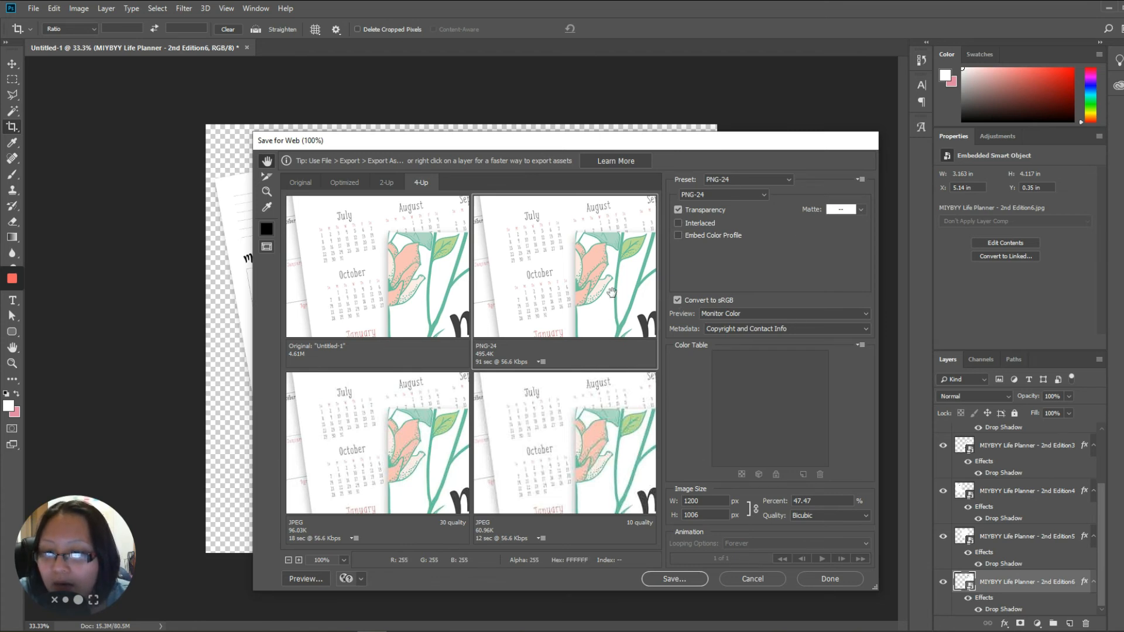
Step: Save the export to the Desktop as Make-it-your-best-year-yet-2-graphics.png, replacing the existing file
click(674, 579)
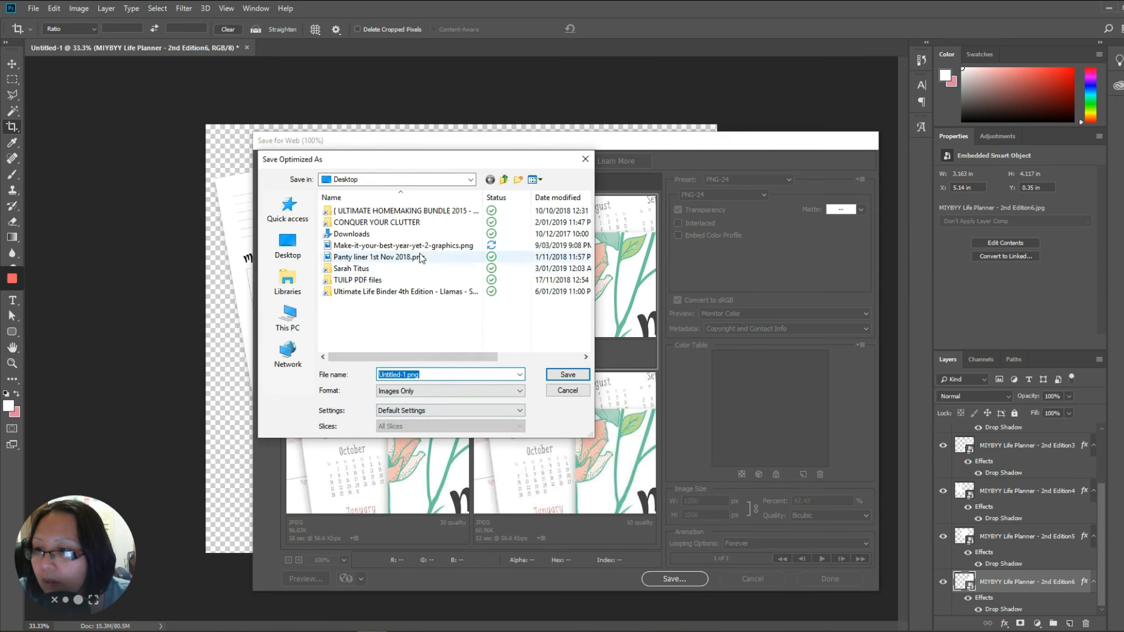
click(422, 248)
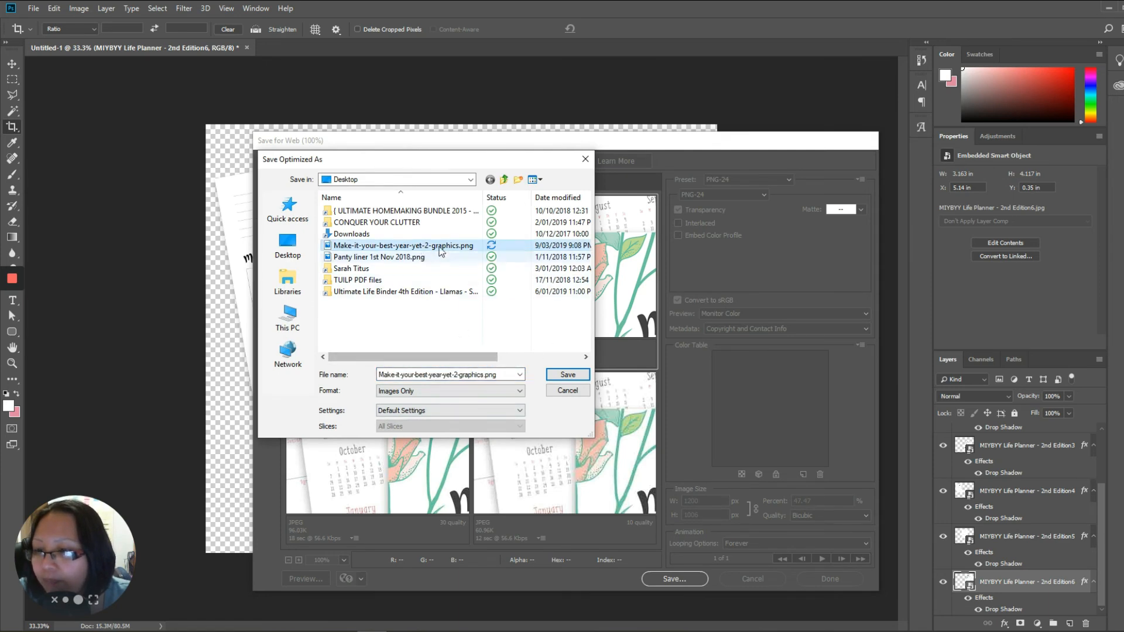
click(566, 377)
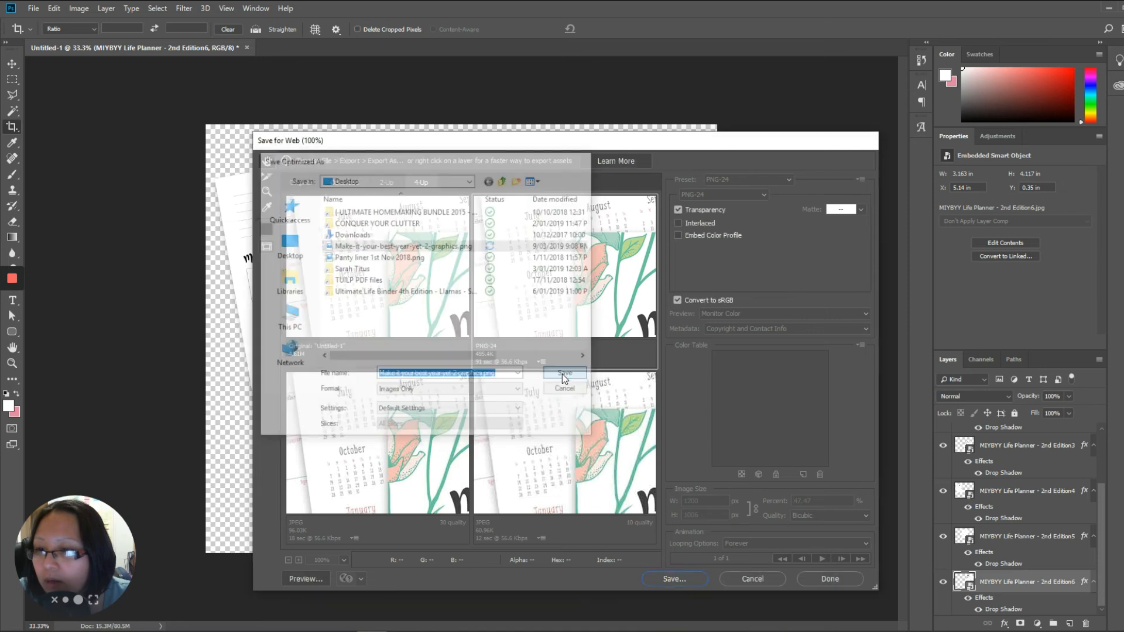
click(662, 310)
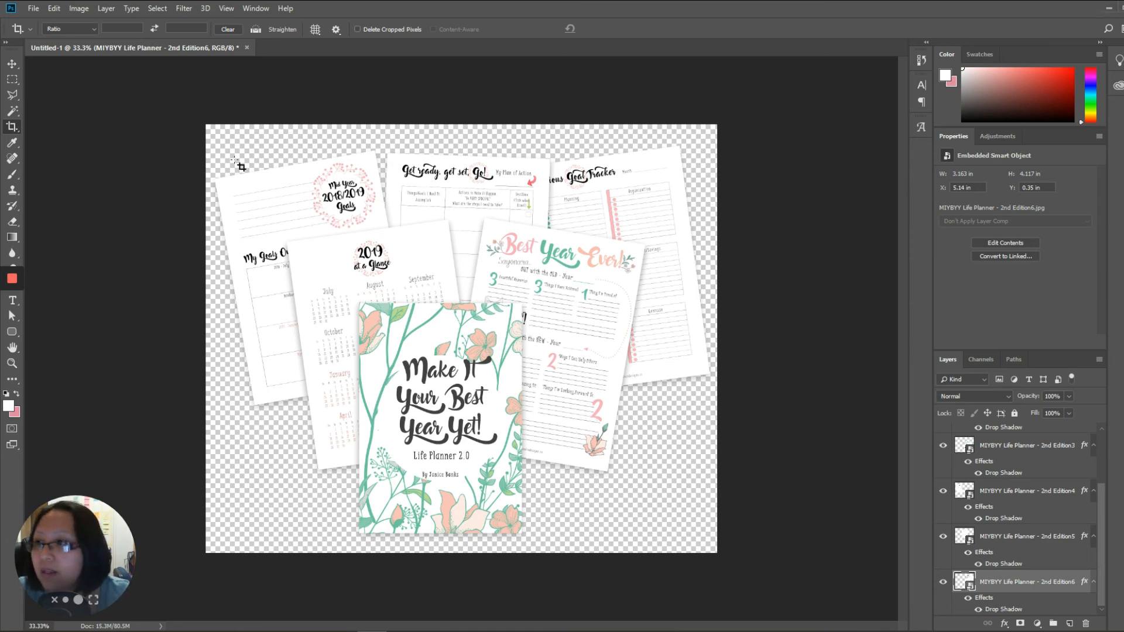
Step: Check the document's pixel dimensions and resolution in the Image Size settings and cancel without changes
click(78, 8)
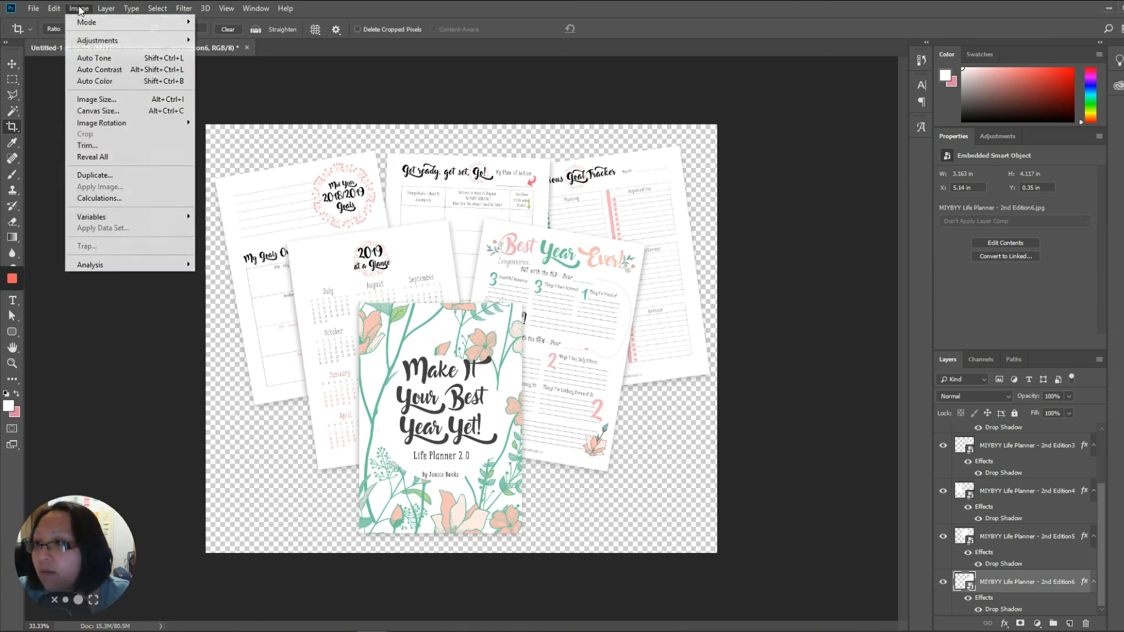
click(91, 100)
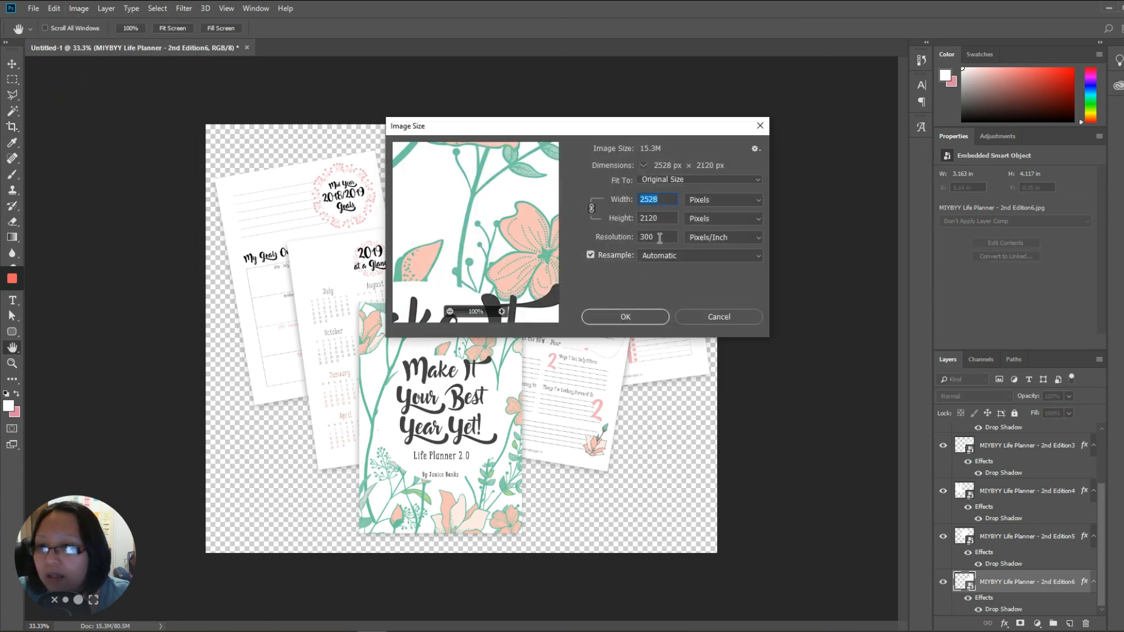
click(732, 317)
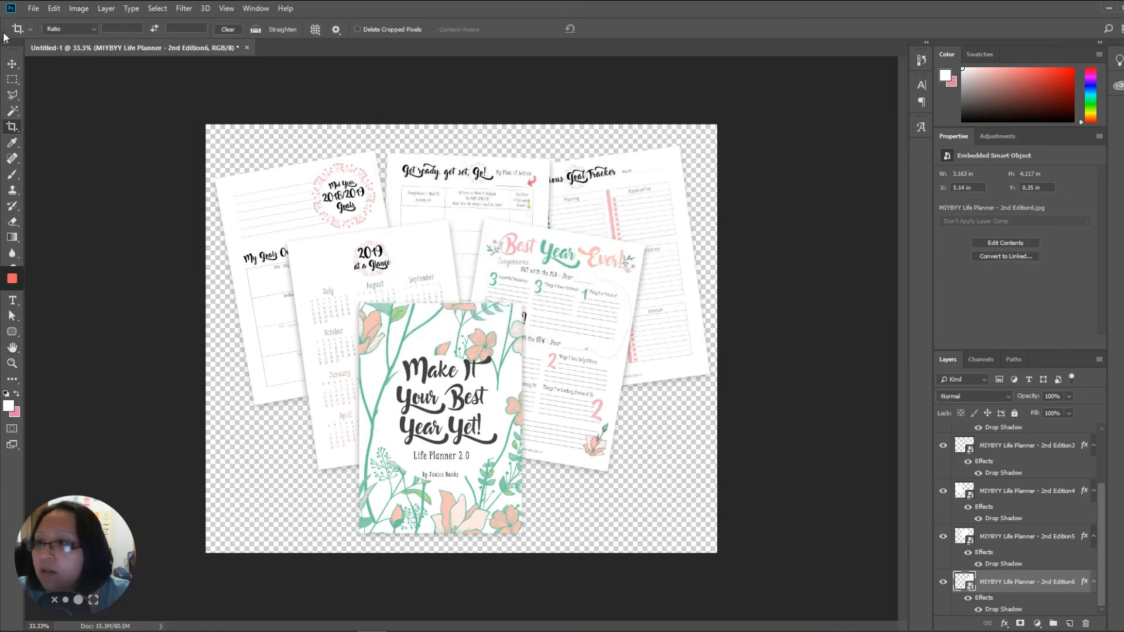
Step: Save the layered document to the Desktop as Make-it-your-best-year-yet-2-graphics.psd, replacing the existing file and accepting the format options
click(33, 9)
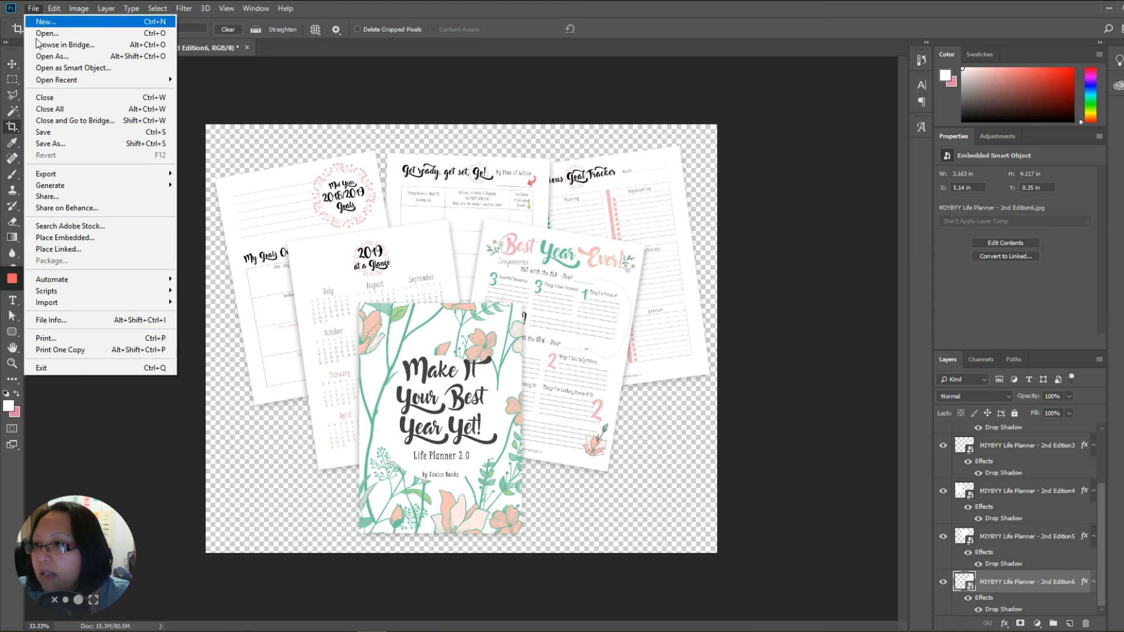
click(62, 150)
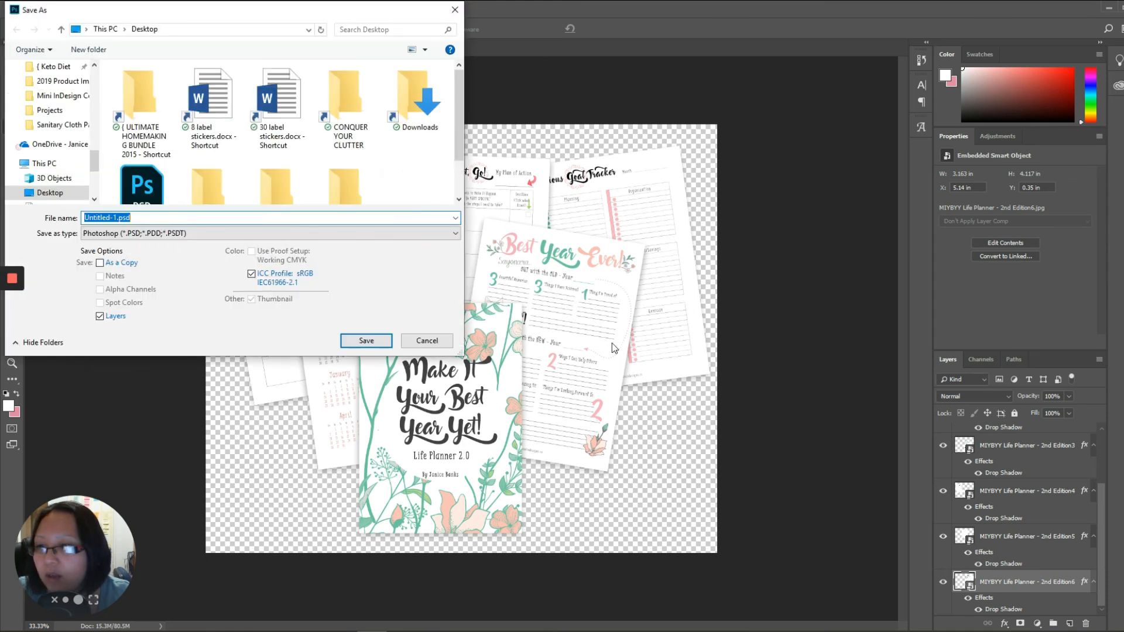
drag(460, 113, 451, 171)
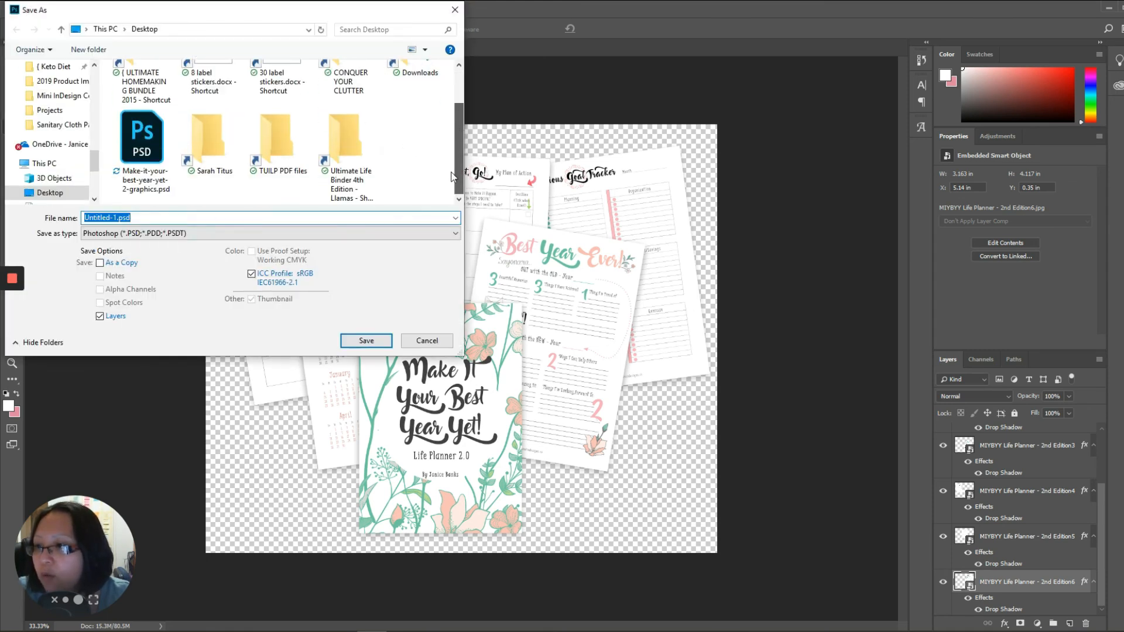
click(146, 150)
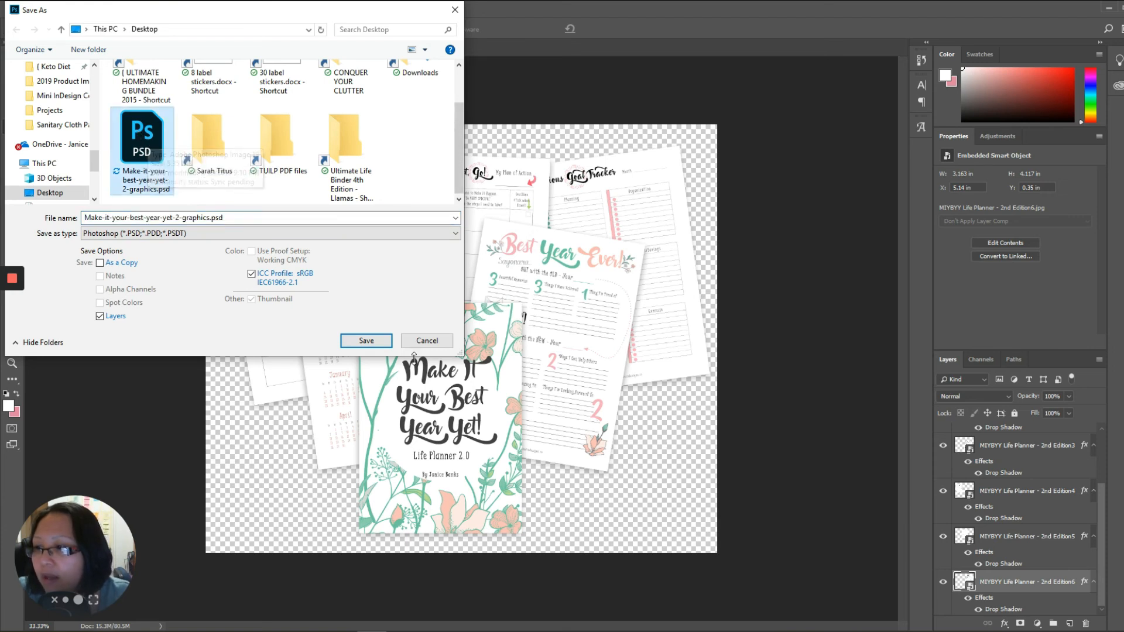
click(366, 341)
click(610, 321)
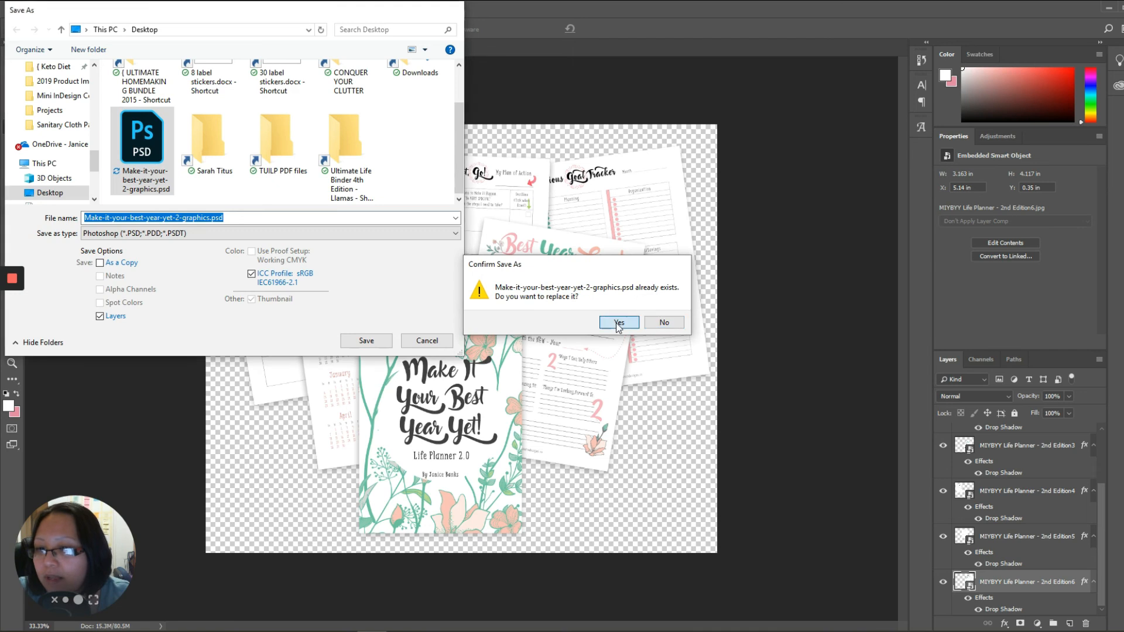
click(718, 182)
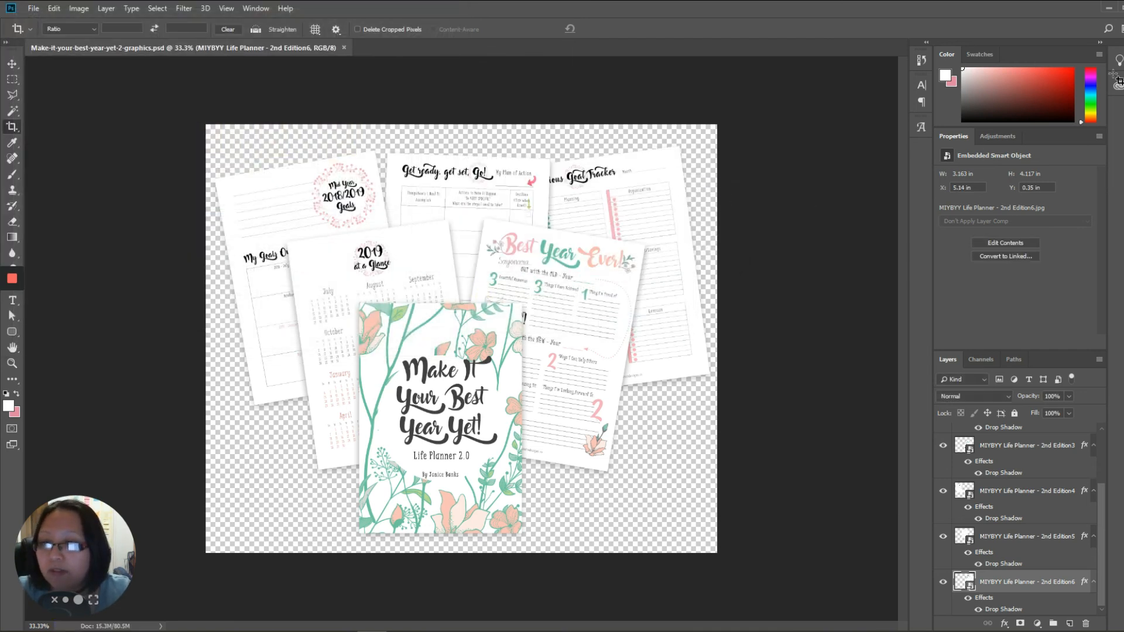
Step: Switch to the Windows desktop, view Make-it-your-best-year-yet-2-graphics.png in Photos, and close the viewer
click(1109, 9)
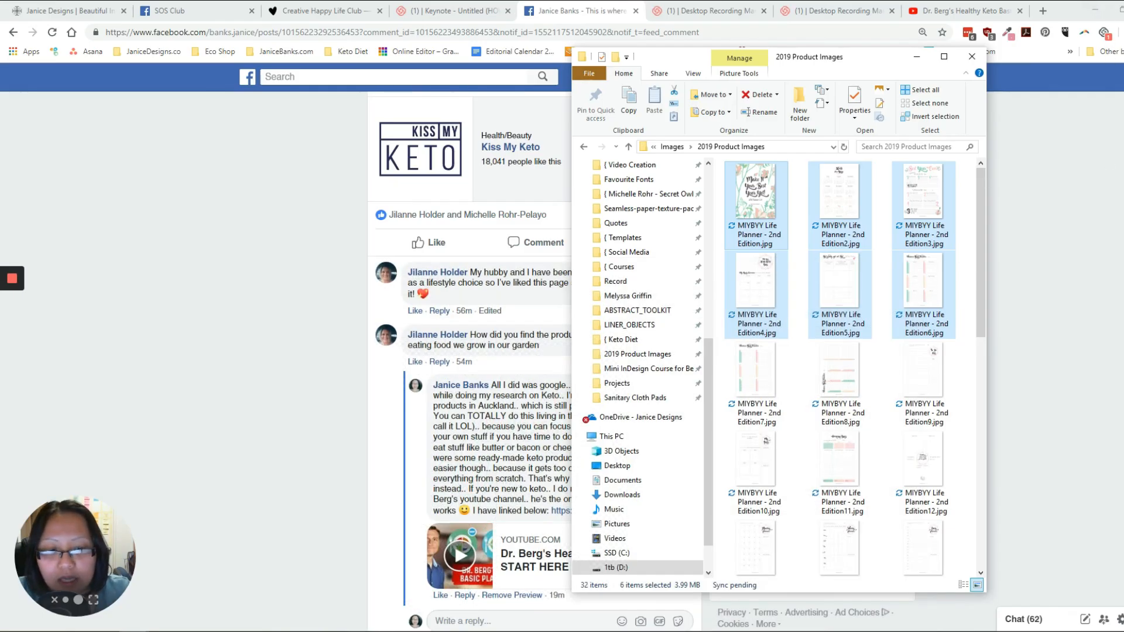
key(super+d)
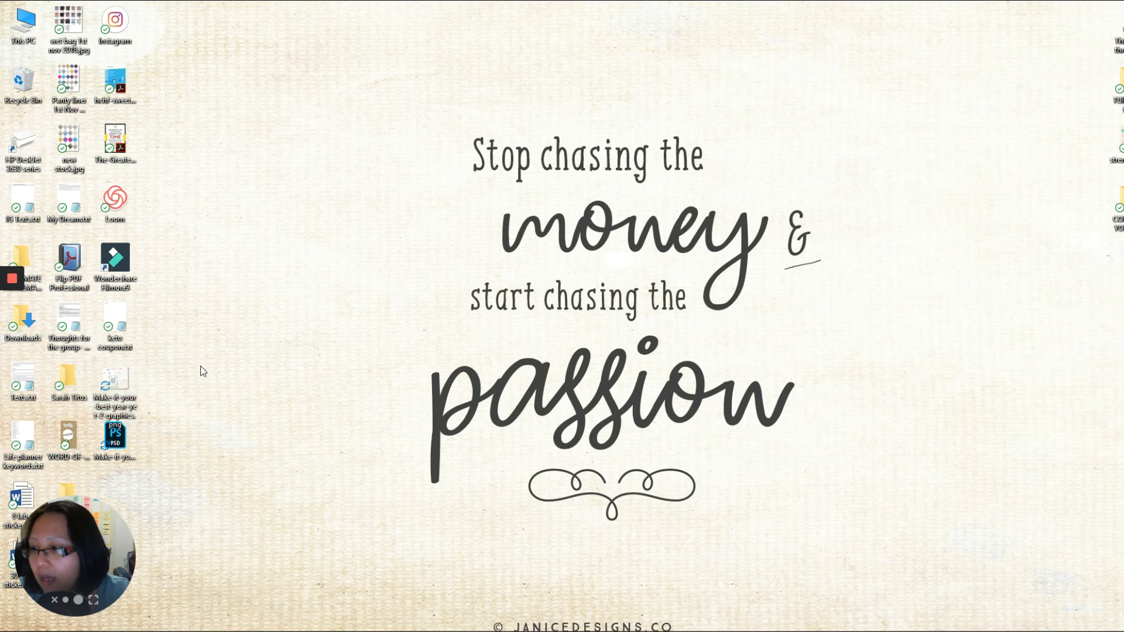
click(112, 384)
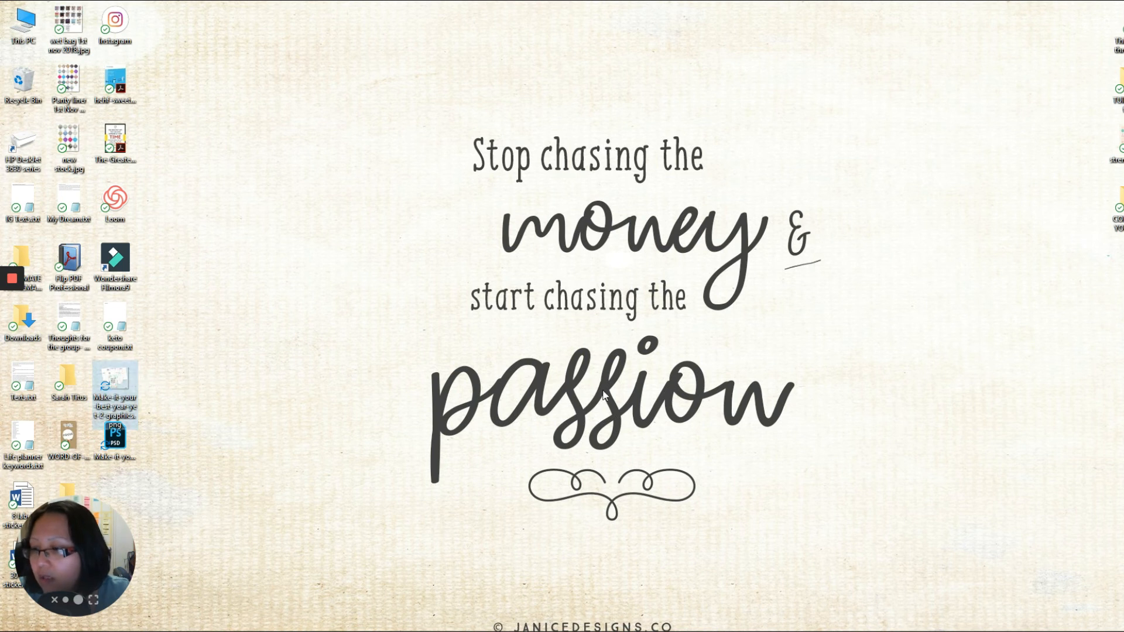
click(143, 385)
double_click(120, 387)
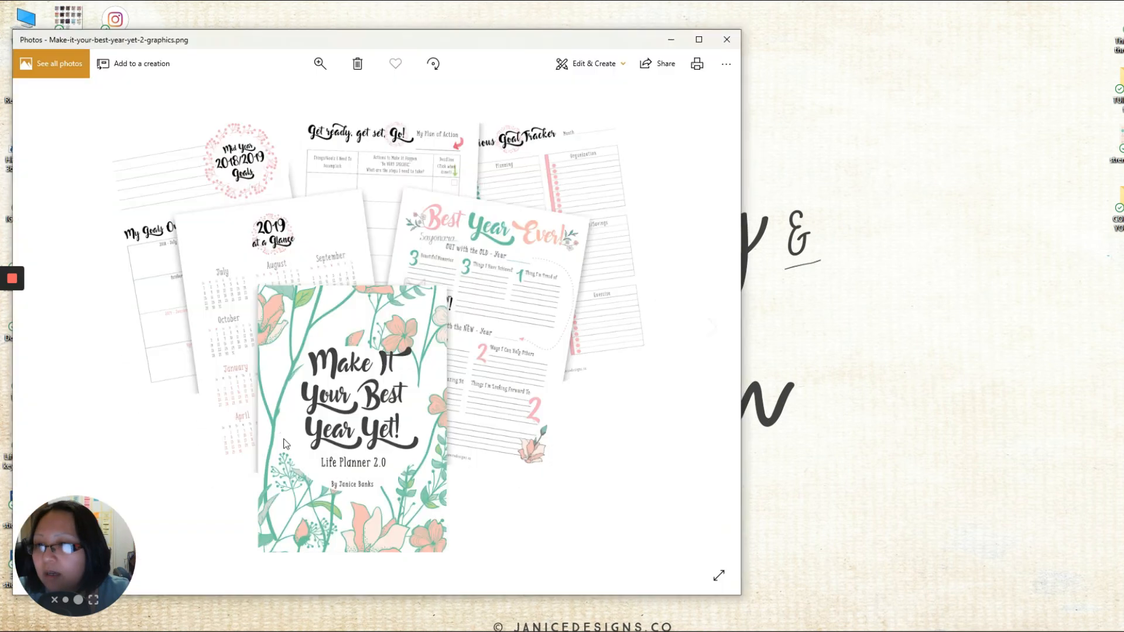
click(727, 39)
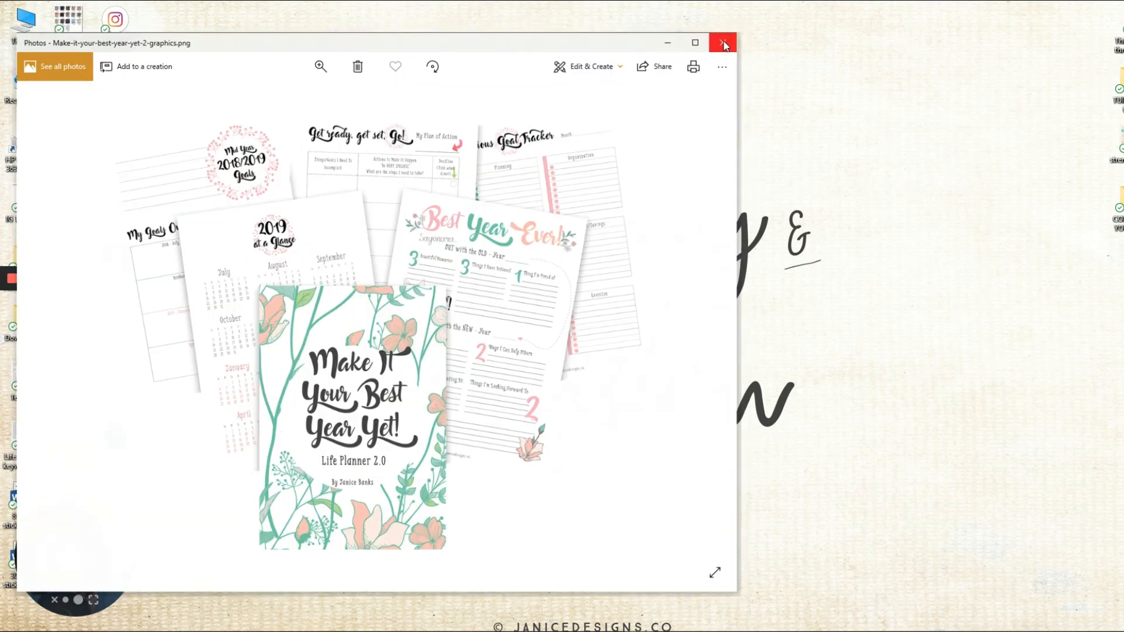
Step: Open Make-it-your-best-year-yet-2-graphics.png from the desktop as a separate Photoshop document and move Layer 1 slightly left and down to about X 0 in, Y 0.94 in
drag(115, 385, 433, 53)
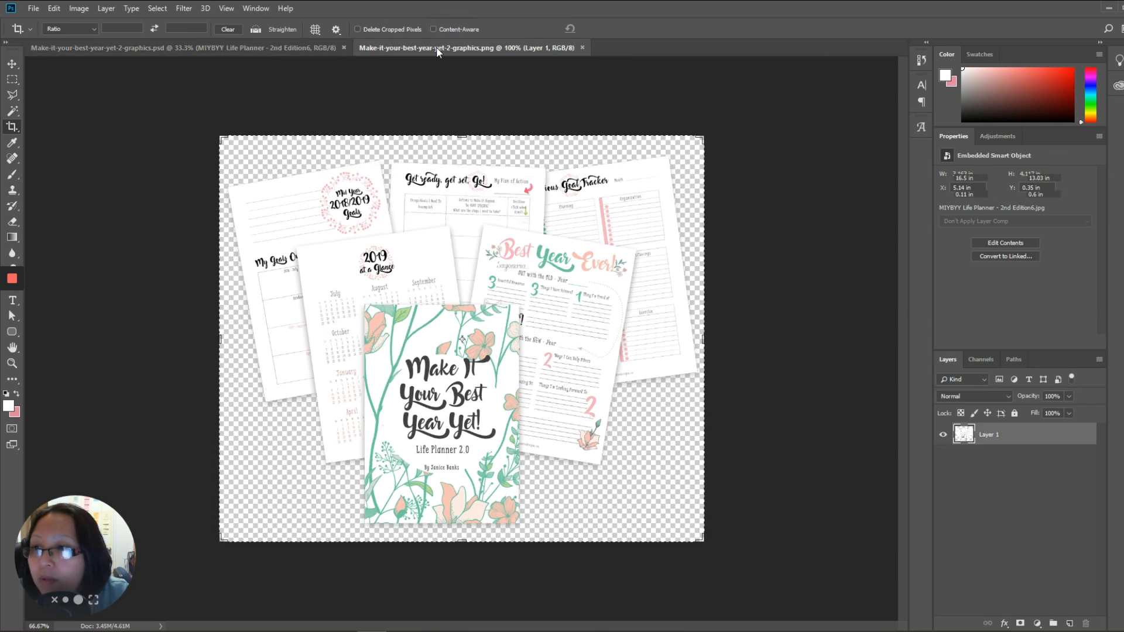
key(v)
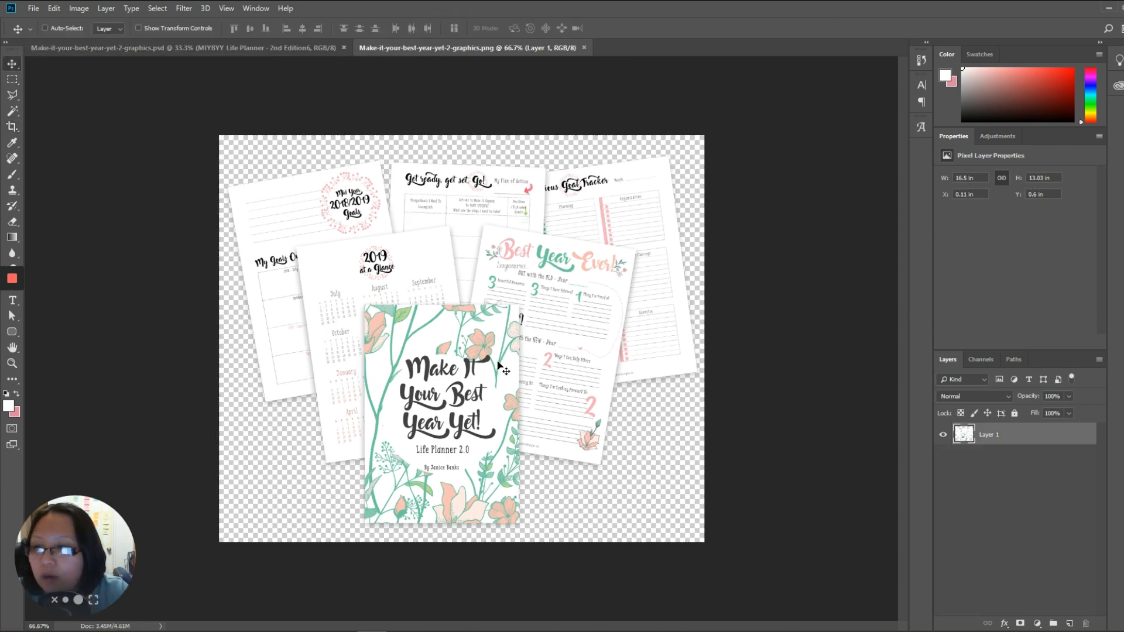
mouse_move(483, 345)
mouse_down()
mouse_move(559, 332)
mouse_move(530, 335)
mouse_move(523, 361)
mouse_move(495, 368)
mouse_move(509, 365)
mouse_move(504, 352)
mouse_move(504, 367)
mouse_move(492, 359)
mouse_up()
Step: Check the exported PNG's pixel dimensions and resolution in the Image Size settings, leaving the values unchanged
click(77, 9)
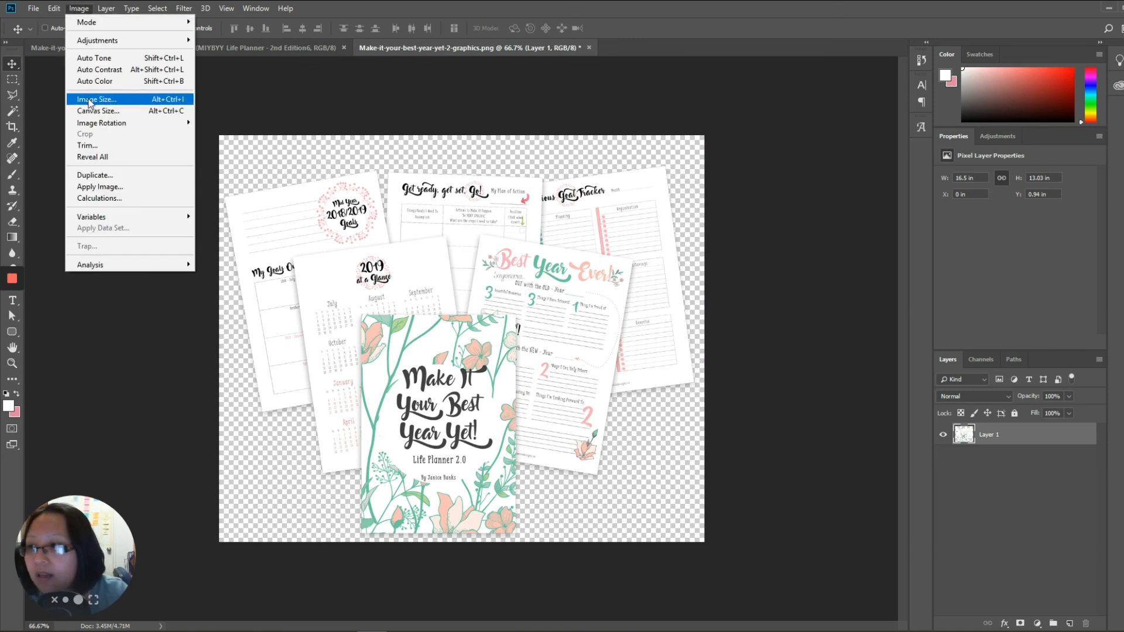
click(89, 101)
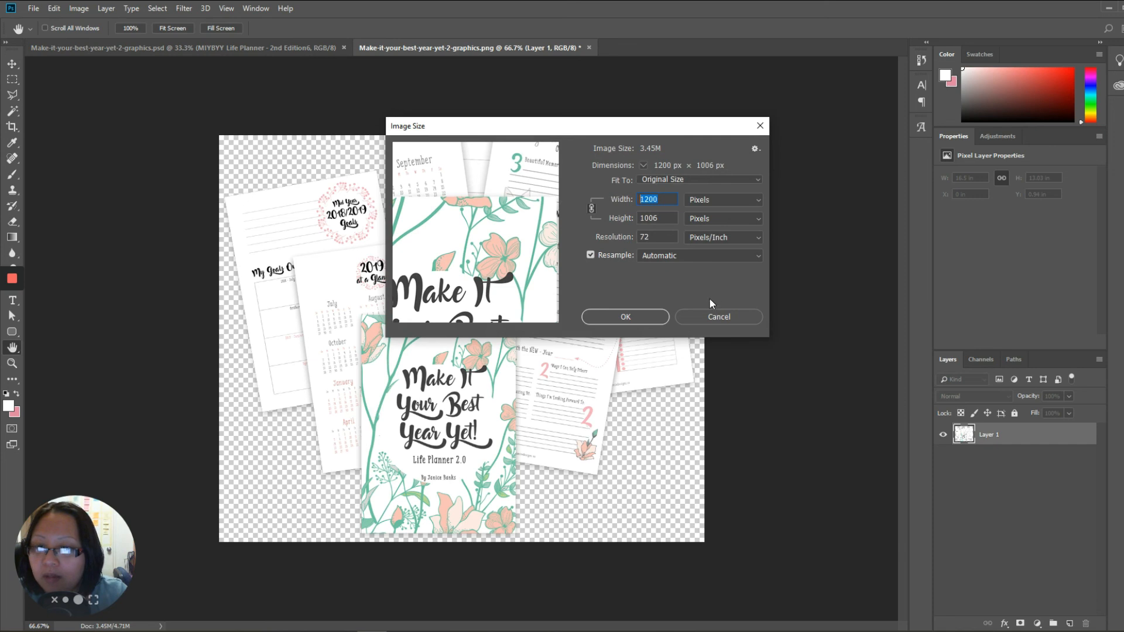
click(644, 236)
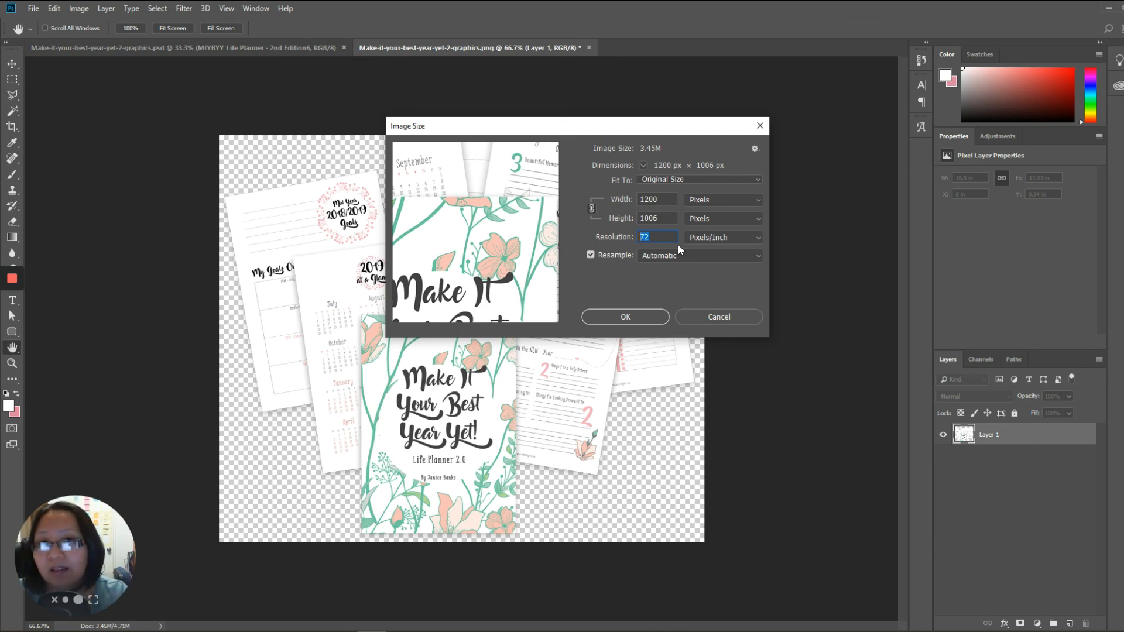
click(628, 318)
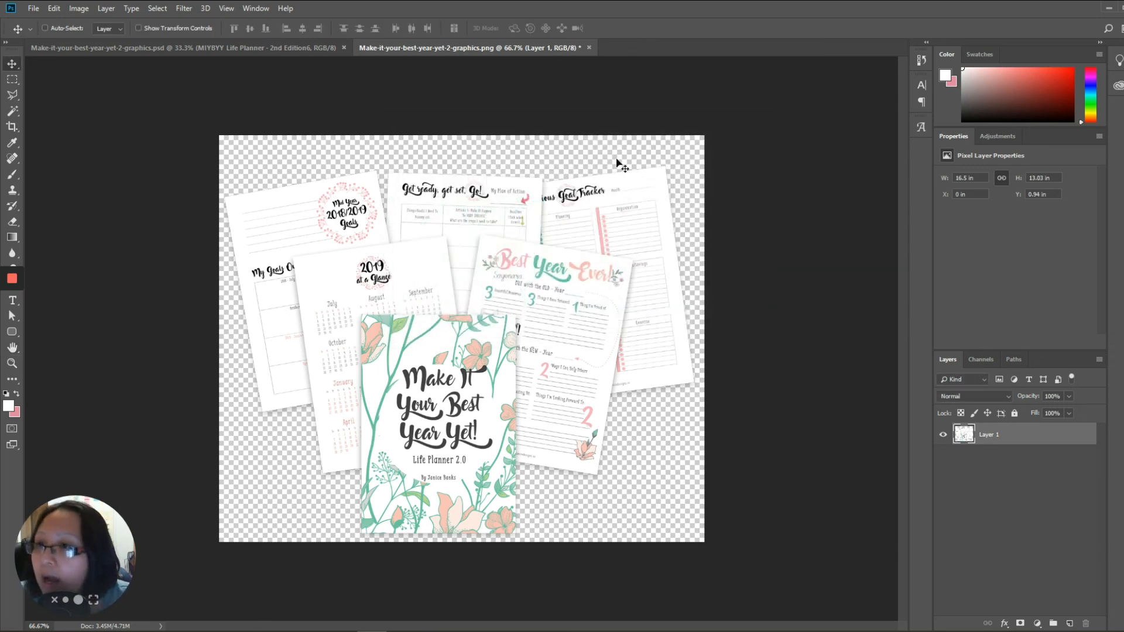
Step: Close Make-it-your-best-year-yet-2-graphics.png without saving its changes, and close the layered Make-it-your-best-year-yet-2-graphics.psd
click(589, 48)
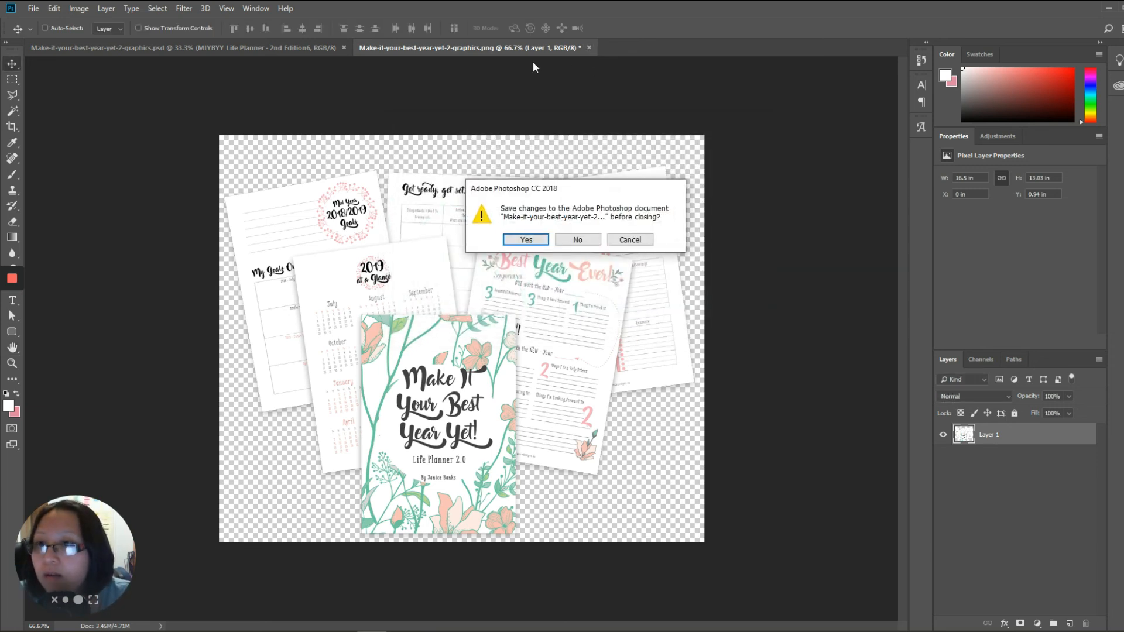
click(577, 240)
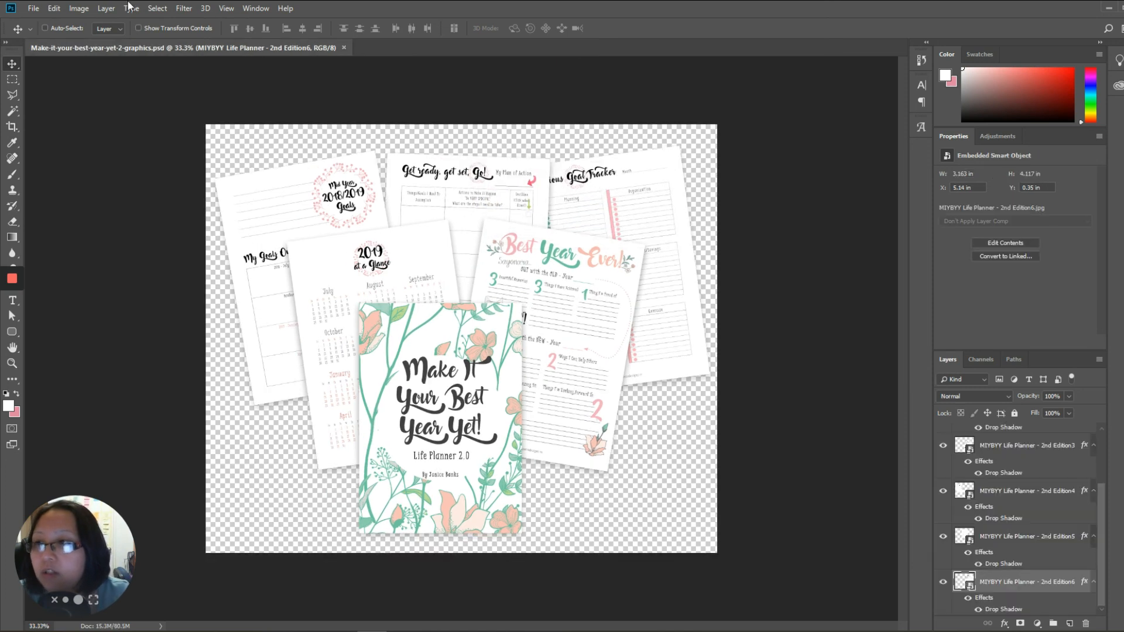
click(344, 47)
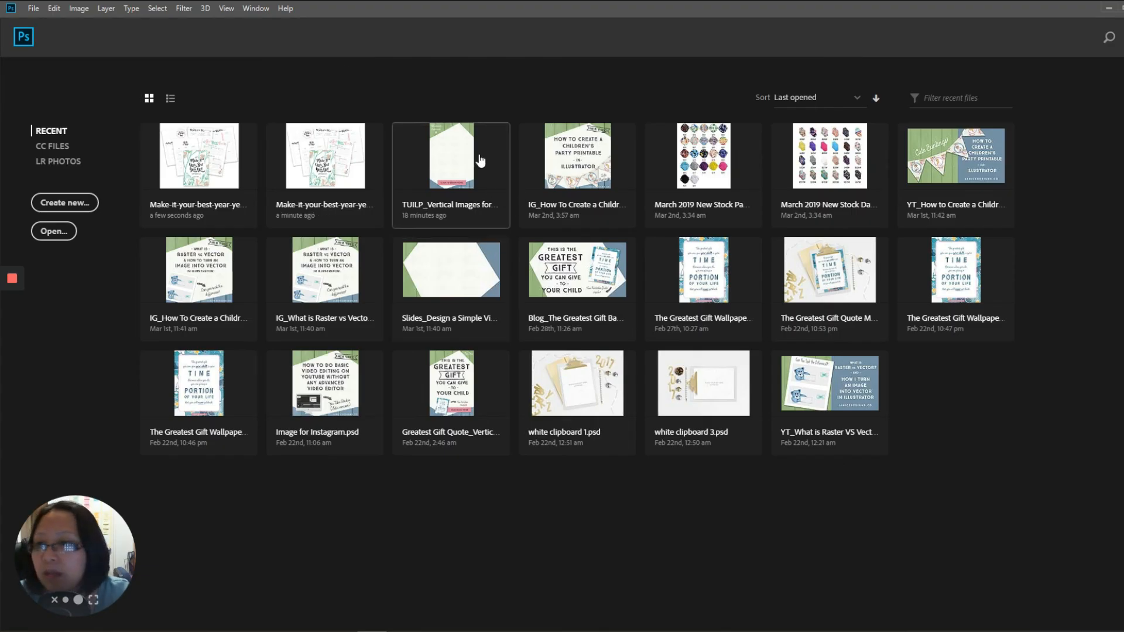
Step: Open the recent TUILP_Vertical Images for Pinterest.psd and place Make-it-your-best-year-yet-2-graphics.png from the Windows desktop, centred at the default fitted size
click(463, 150)
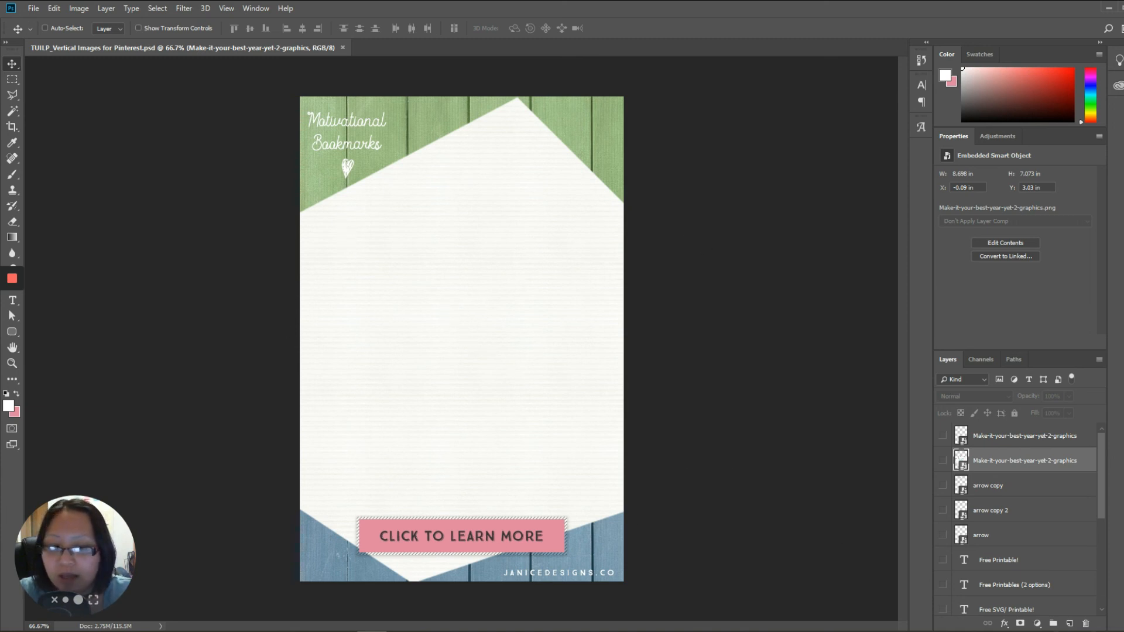
key(super+d)
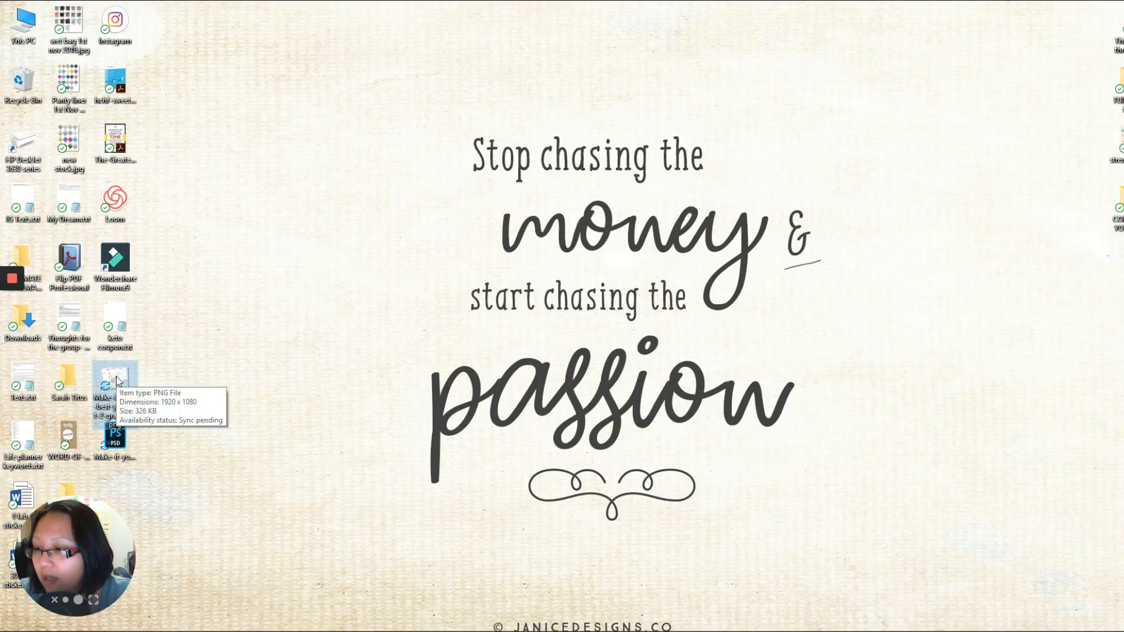
drag(118, 382, 449, 291)
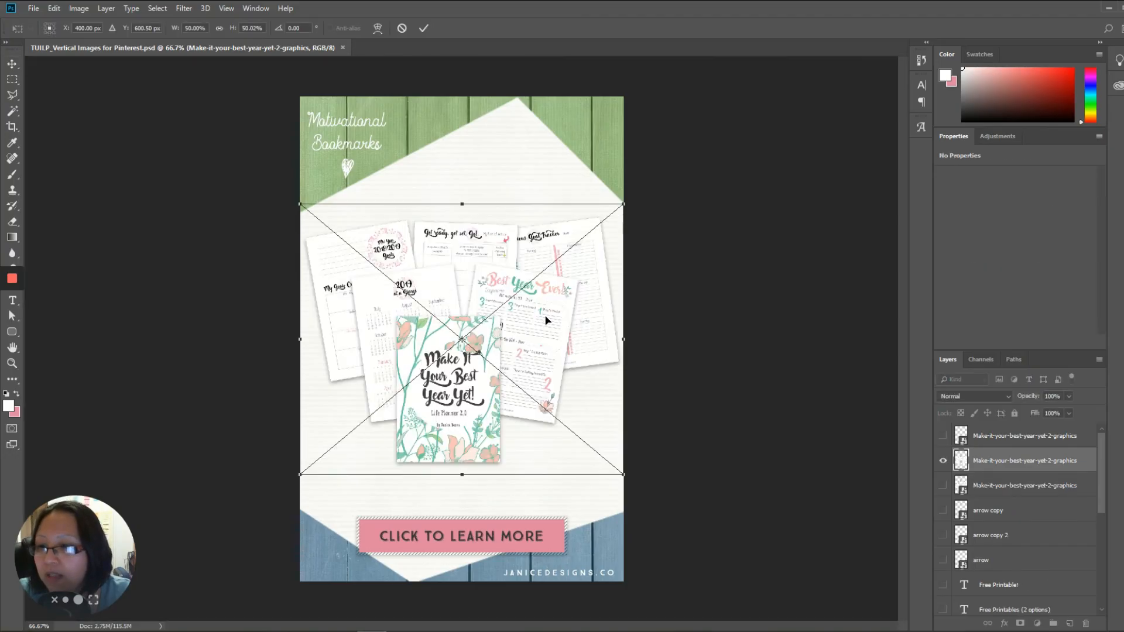
key(Return)
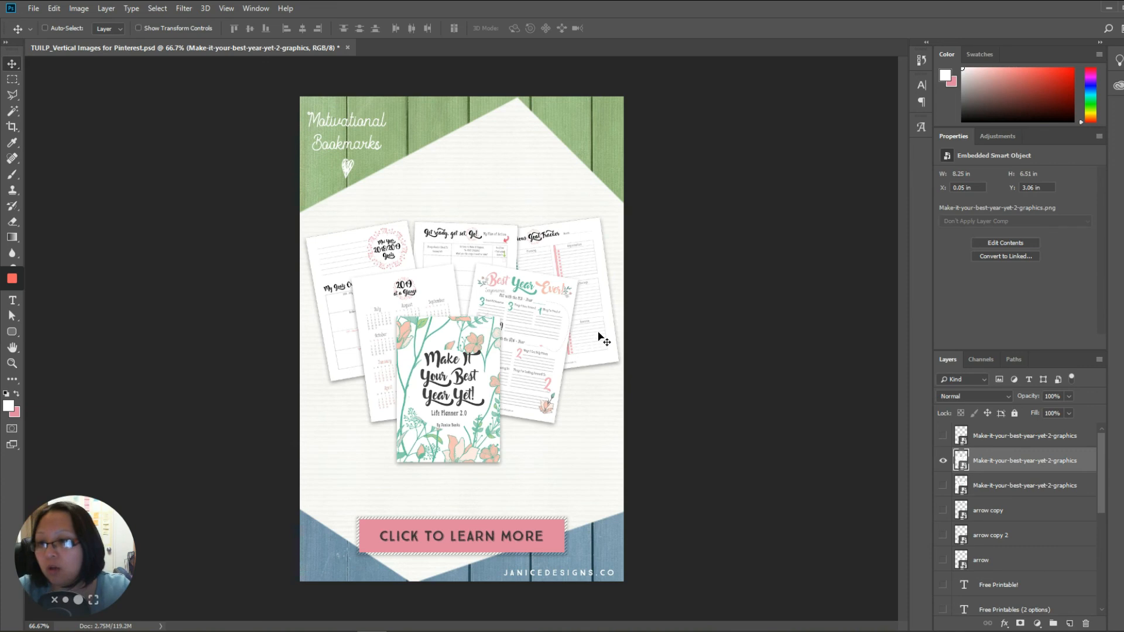